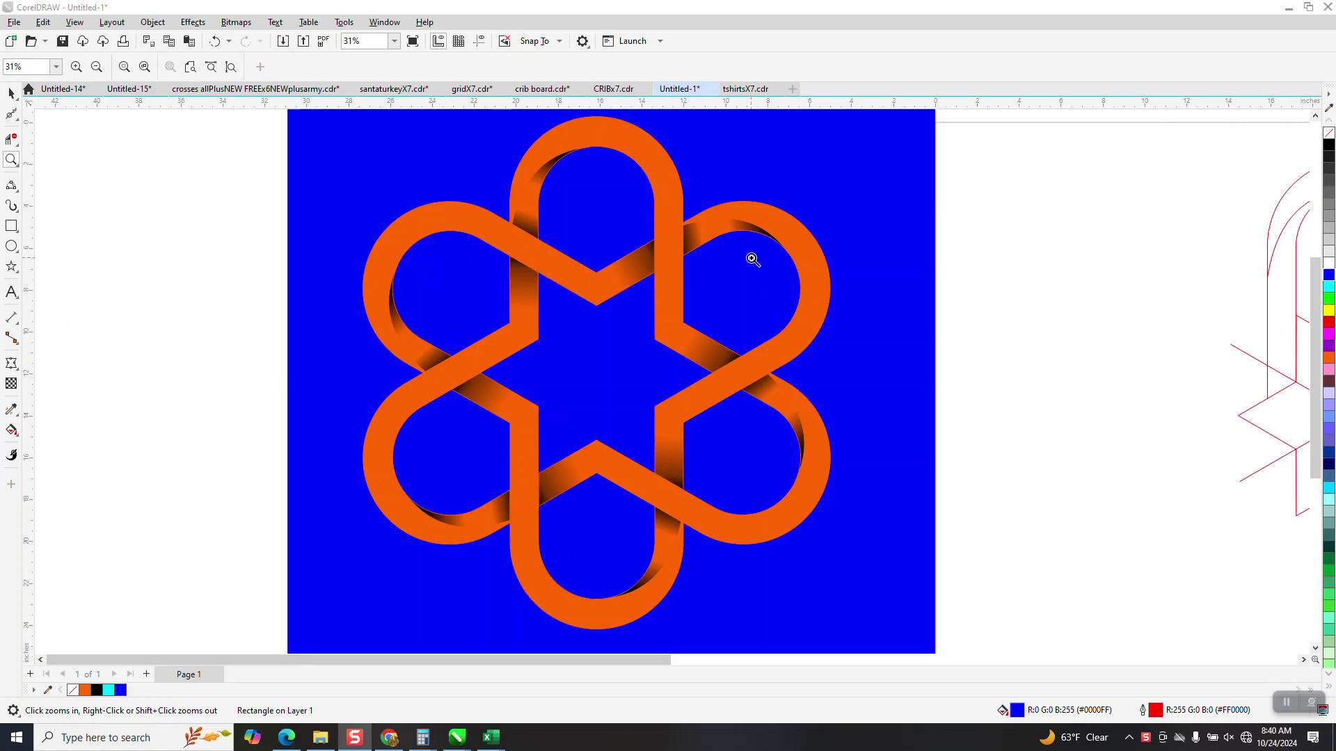
Try filling the band regions of the upright loop in the line drawing orange with Smart Fill
scroll(361, 316, "down", 2)
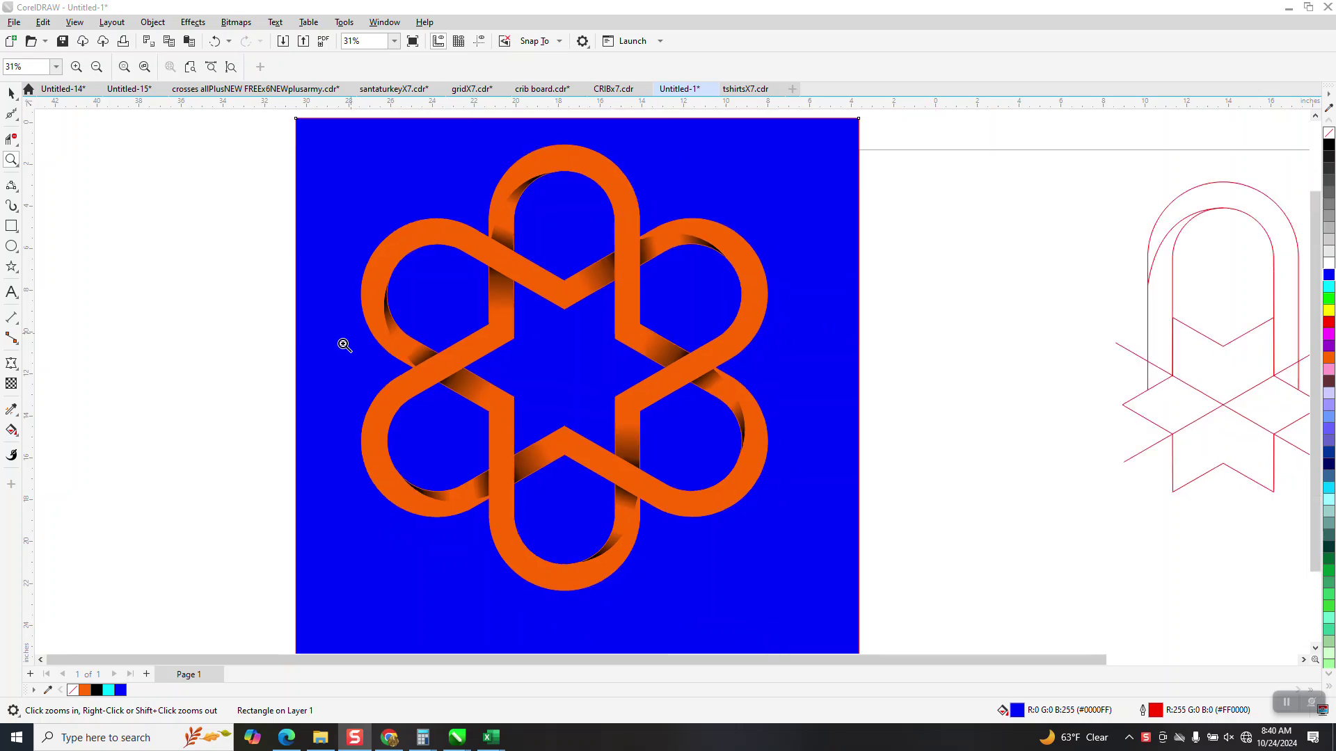
left_click(12, 160)
left_click_drag(691, 324, 933, 491)
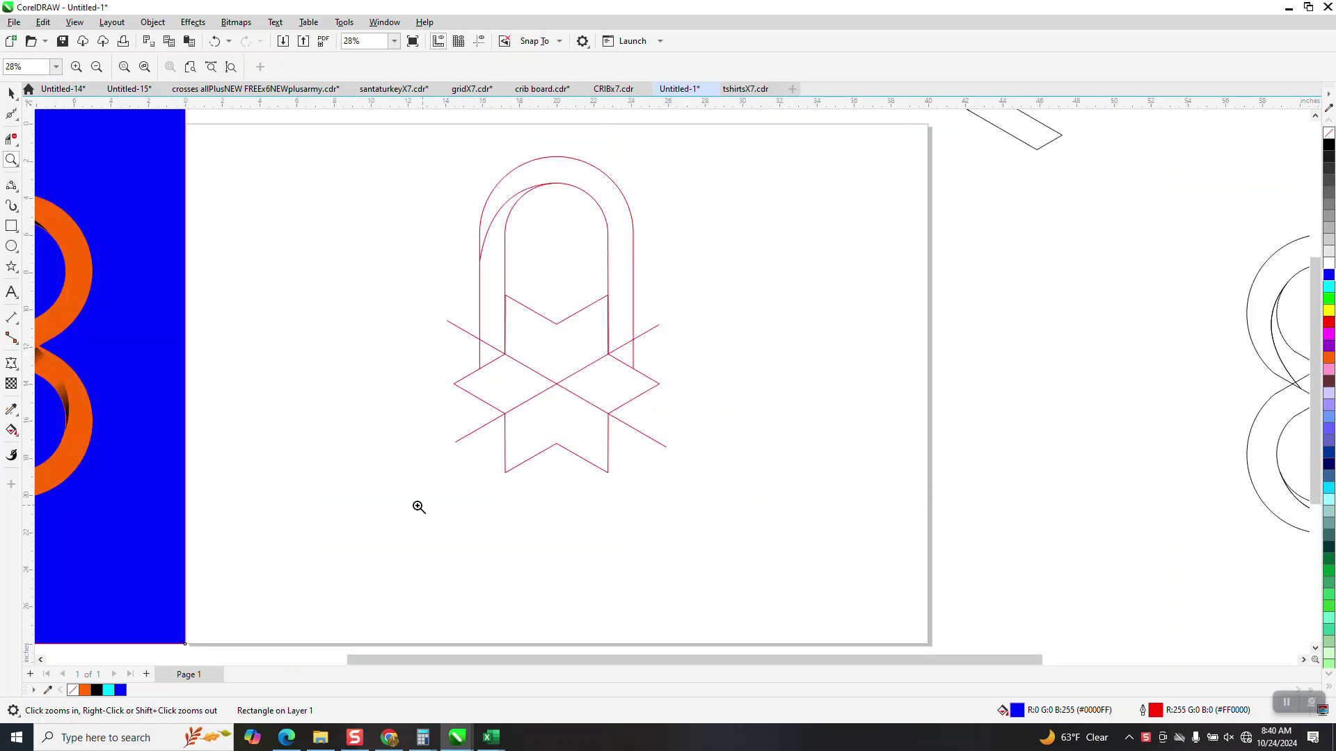
left_click(12, 94)
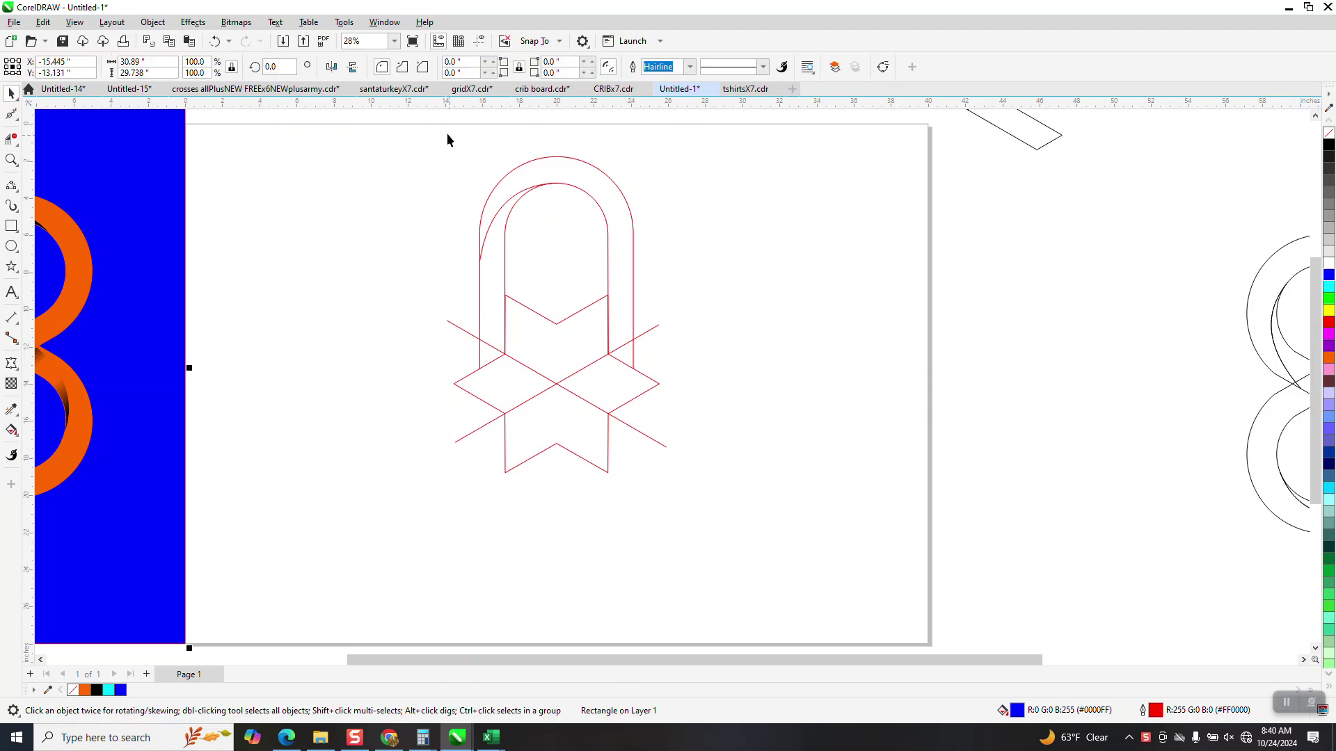
left_click_drag(459, 329, 569, 462)
mouse_move(357, 120)
left_mouse_down()
mouse_move(606, 426)
mouse_move(855, 572)
left_mouse_up()
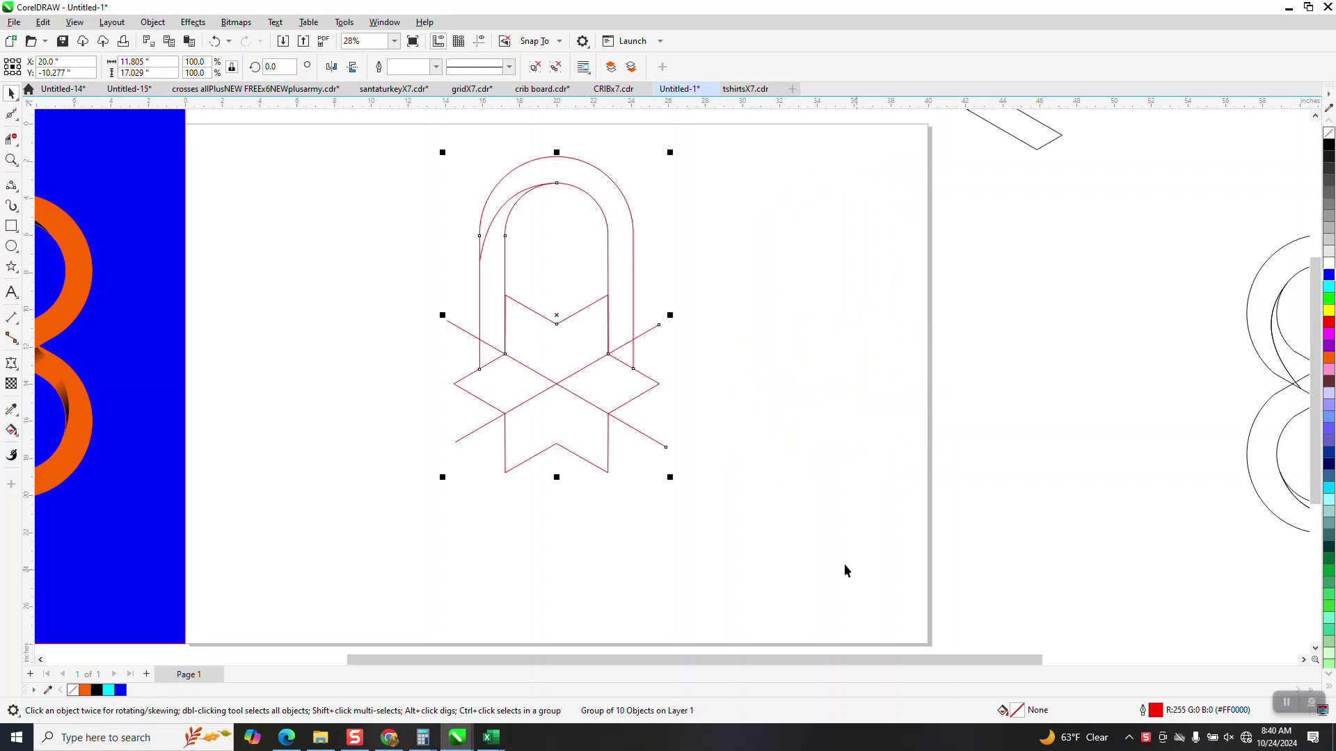
left_click(14, 433)
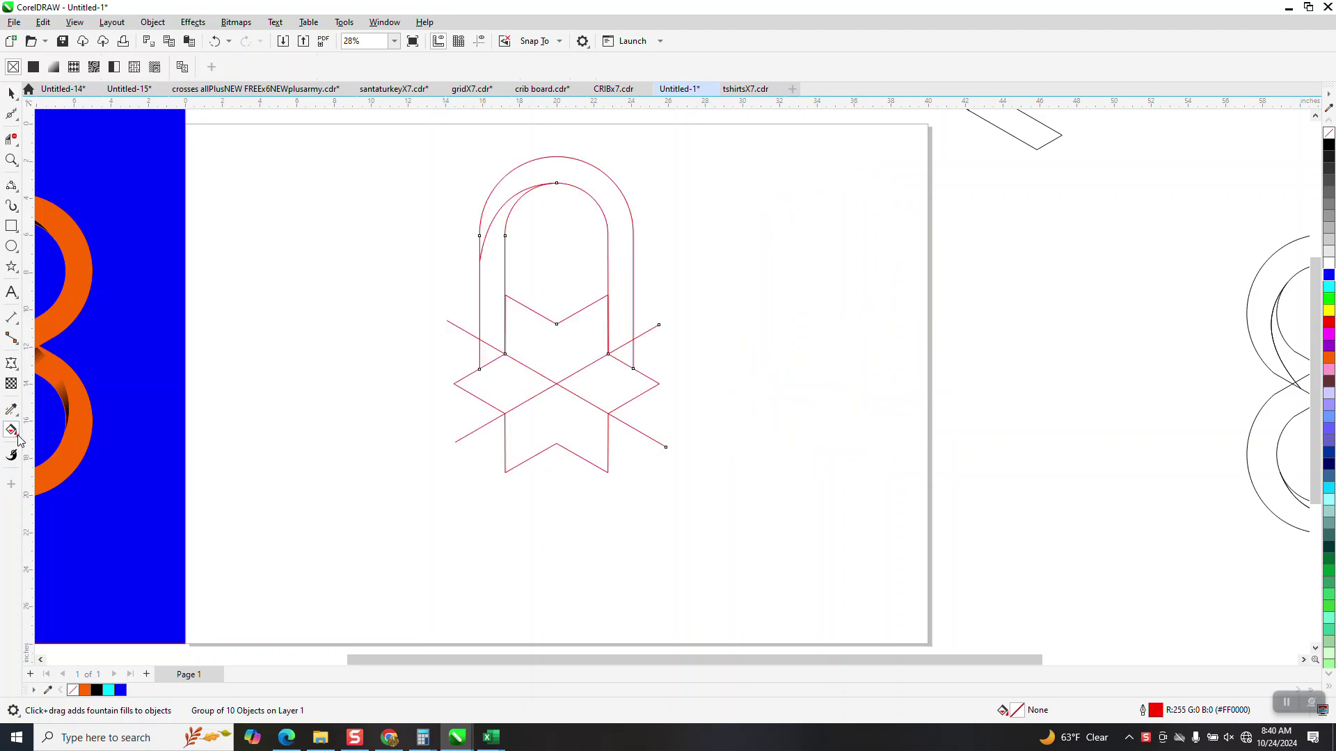
left_click(19, 439)
left_click(41, 447)
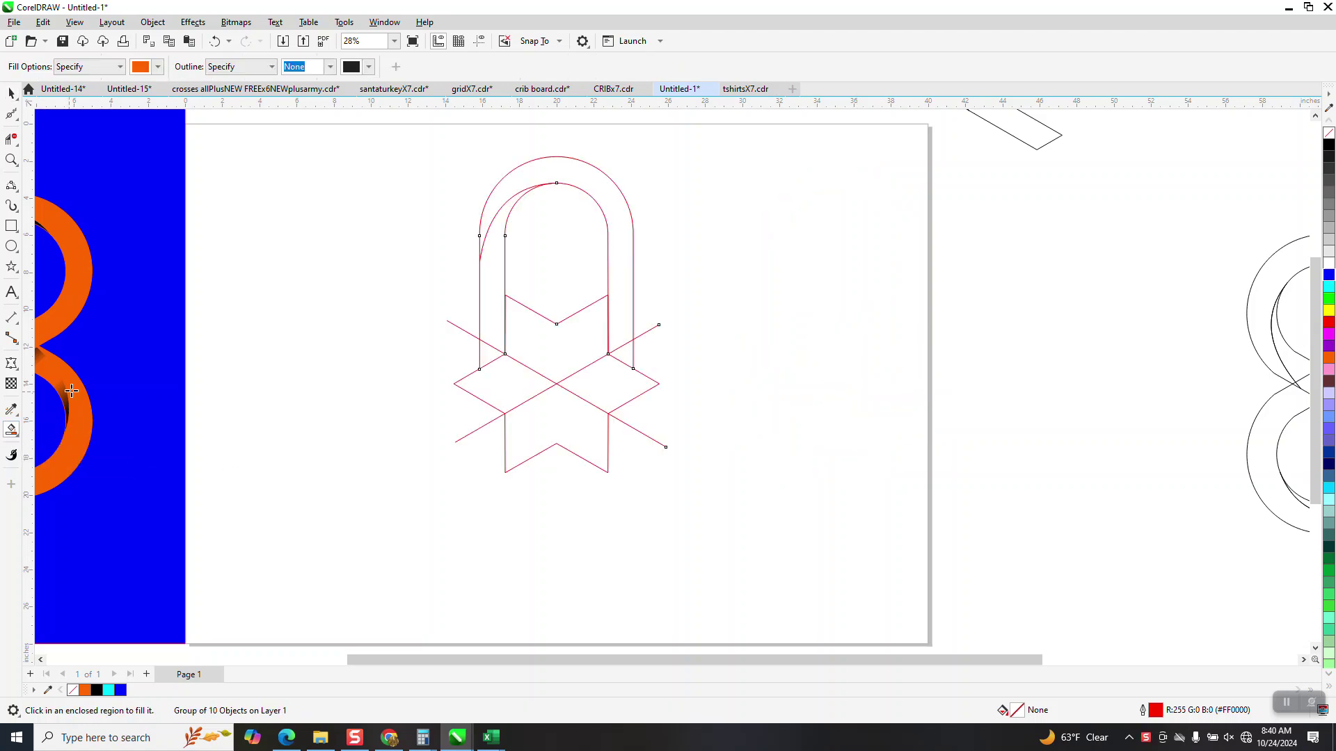
left_click(492, 322)
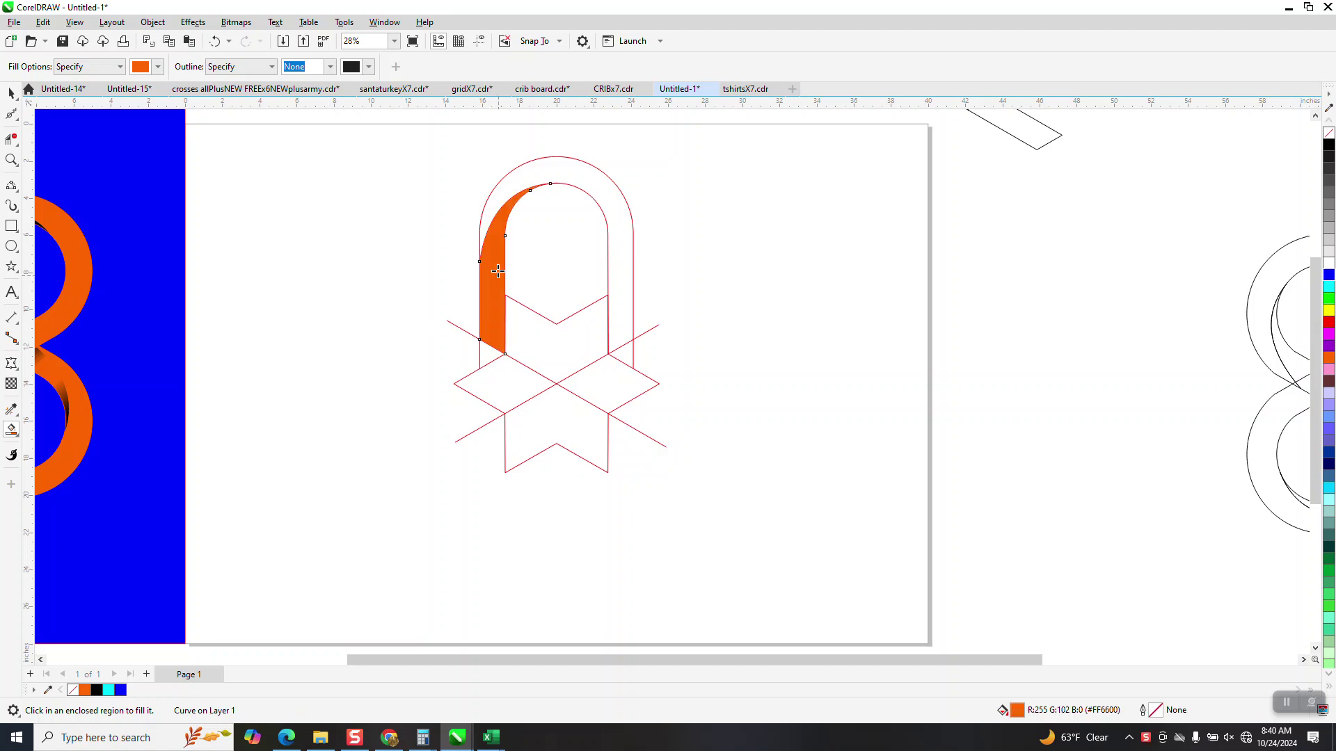
left_click(499, 199)
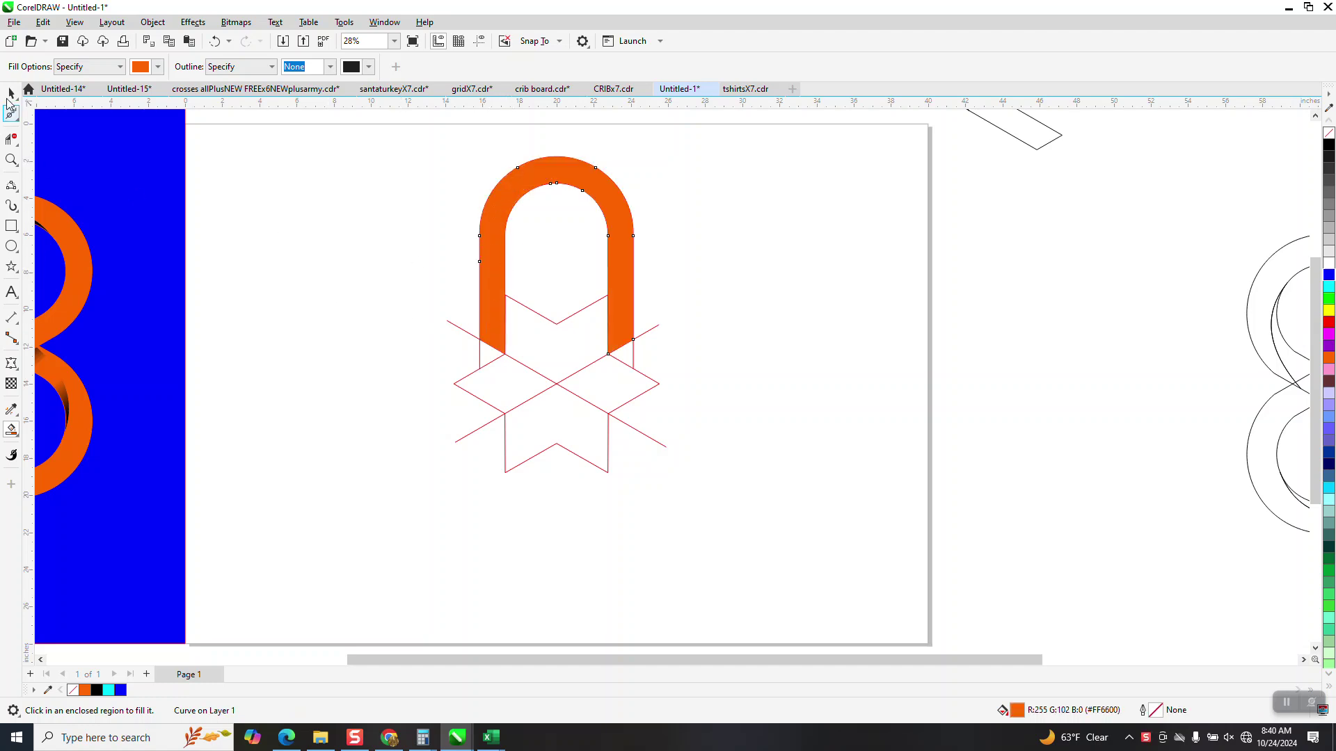
Undo the orange fills on the upright loop, leaving the grouped line drawing at the page centre
left_click(215, 42)
left_click(215, 42)
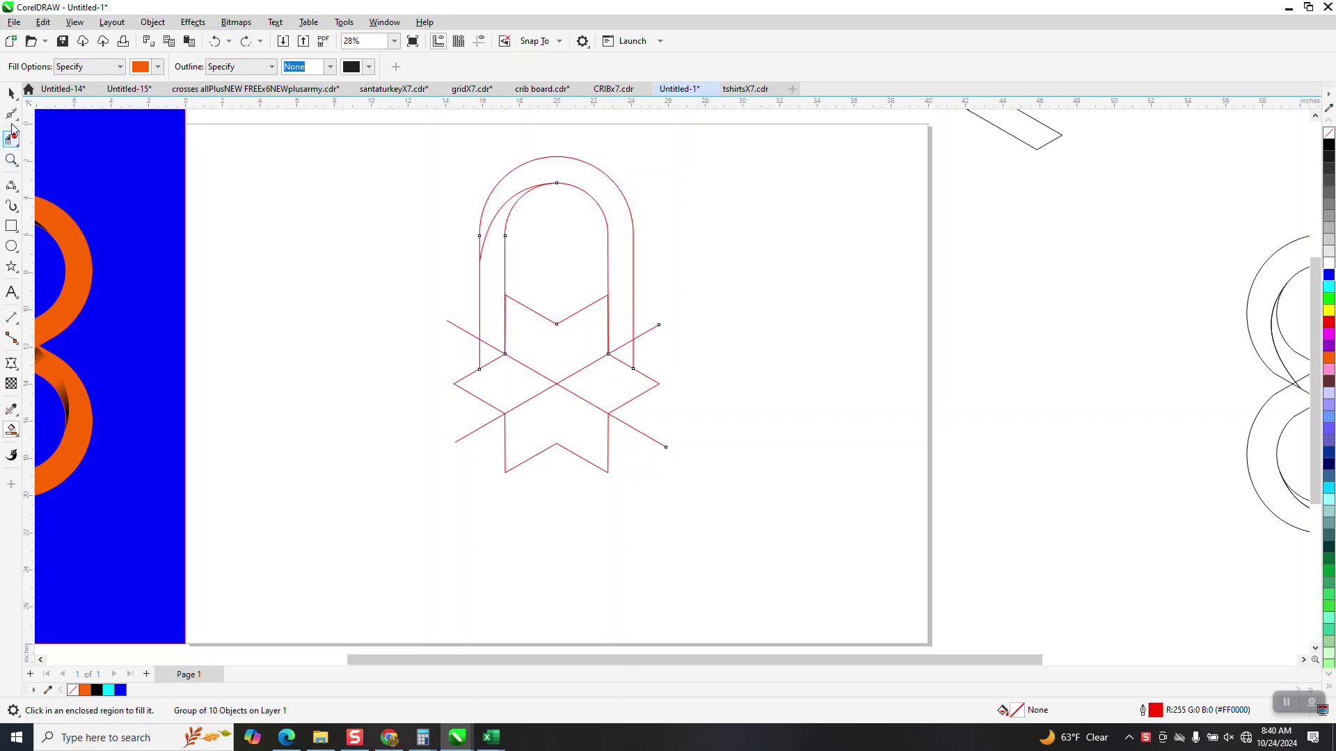
left_click(216, 41)
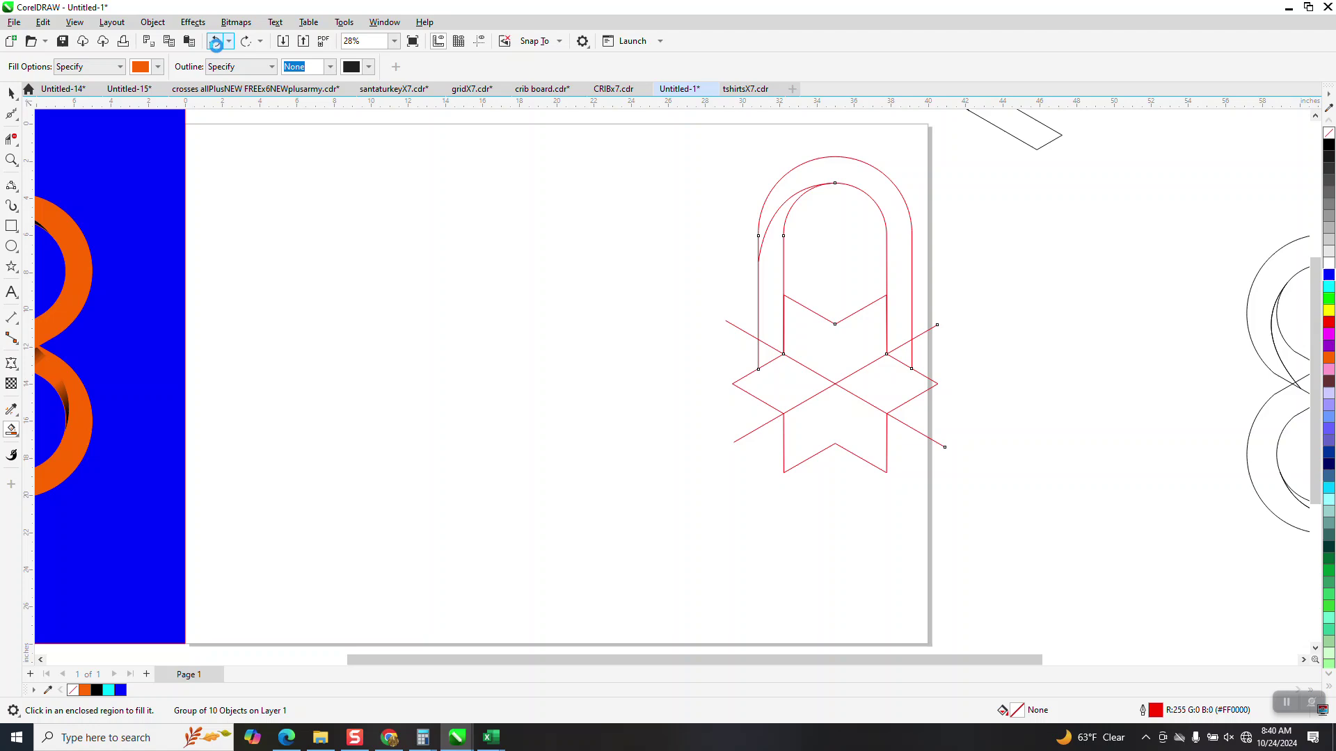
left_click(217, 42)
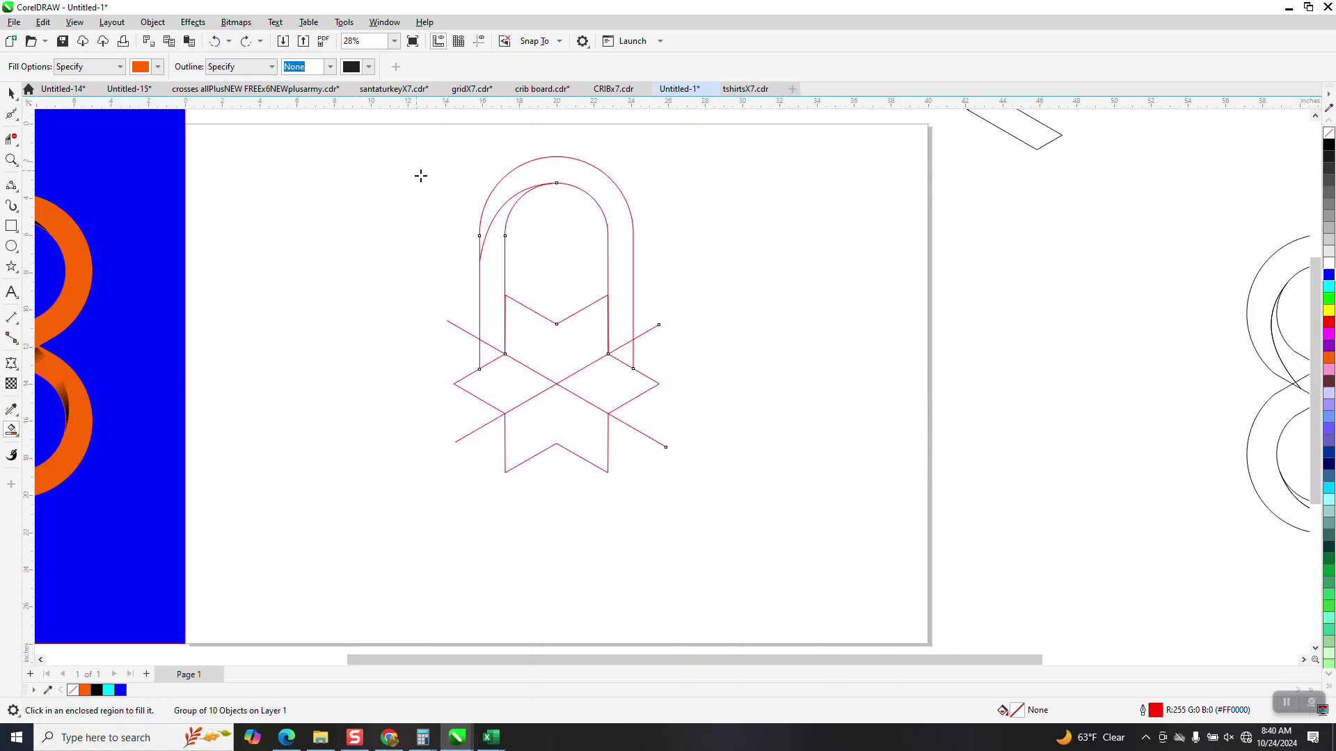
Ungroup the red line drawing of the loop and star
left_click(11, 93)
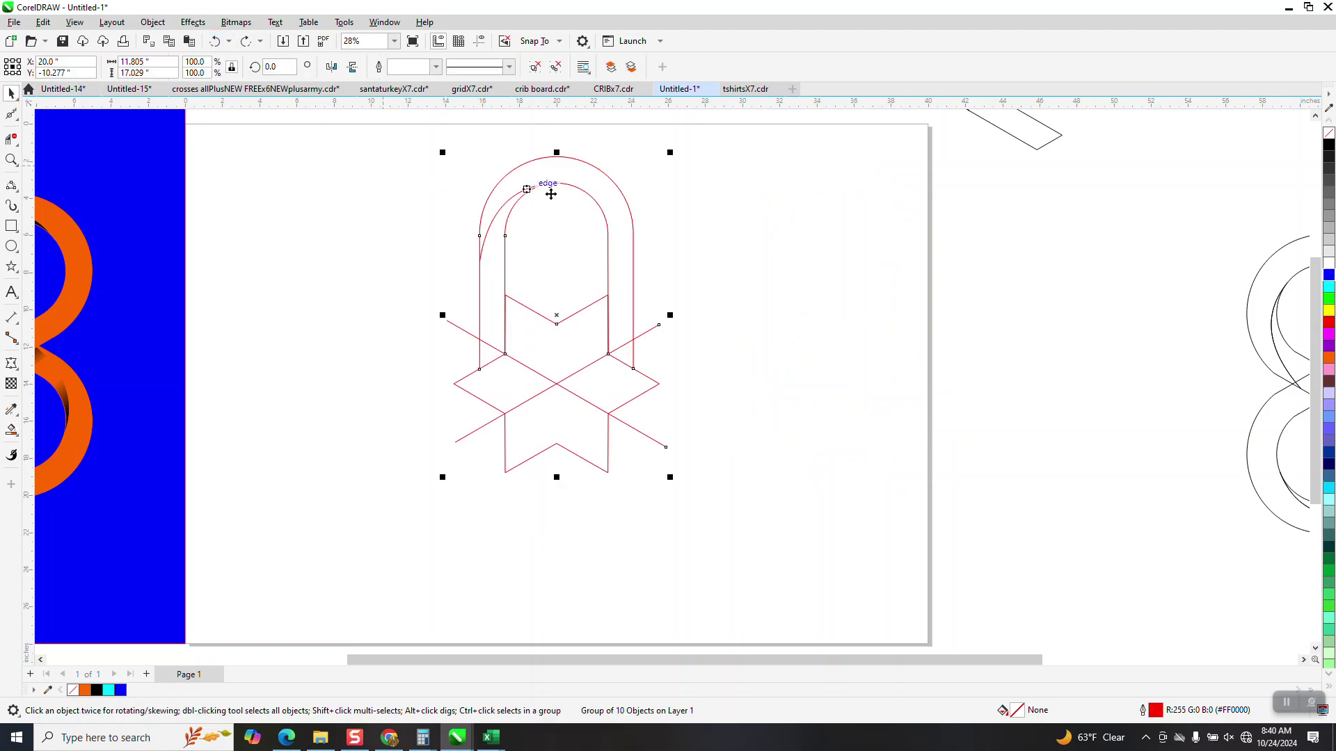
left_click(632, 223)
left_click(154, 23)
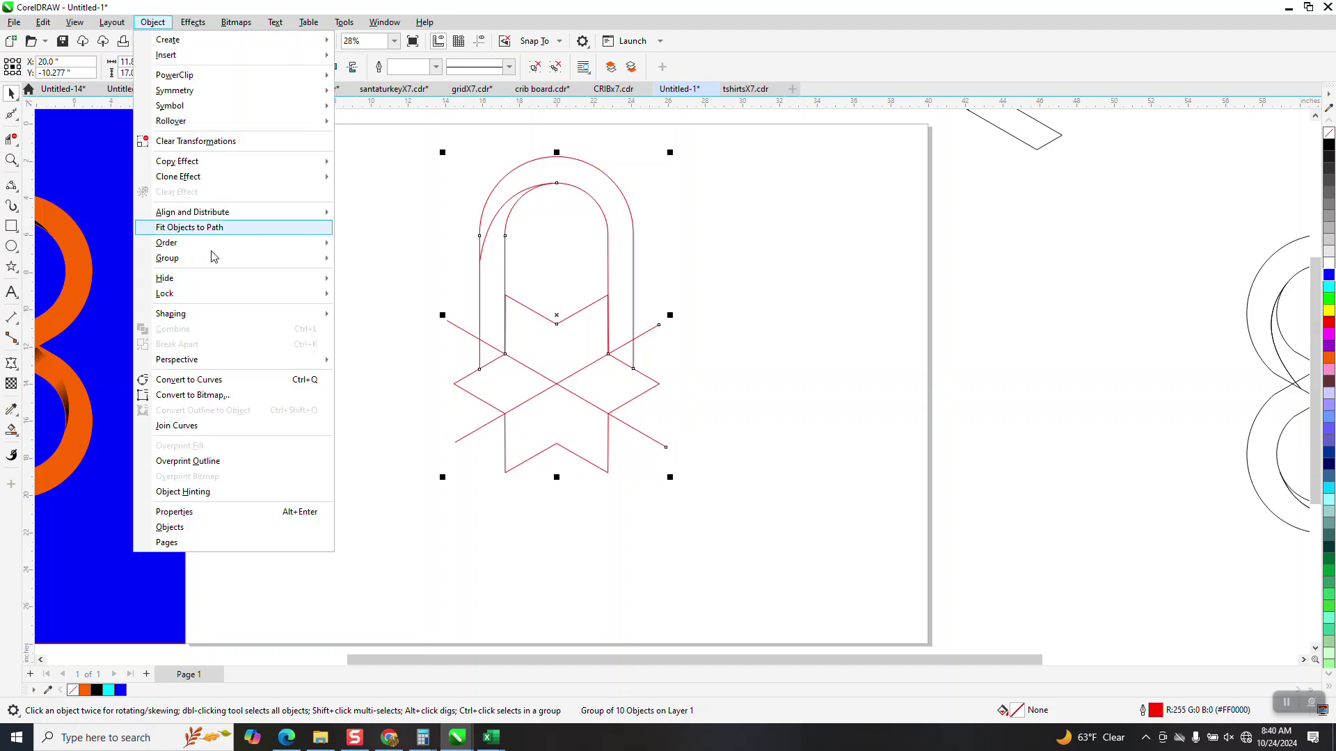
mouse_move(326, 259)
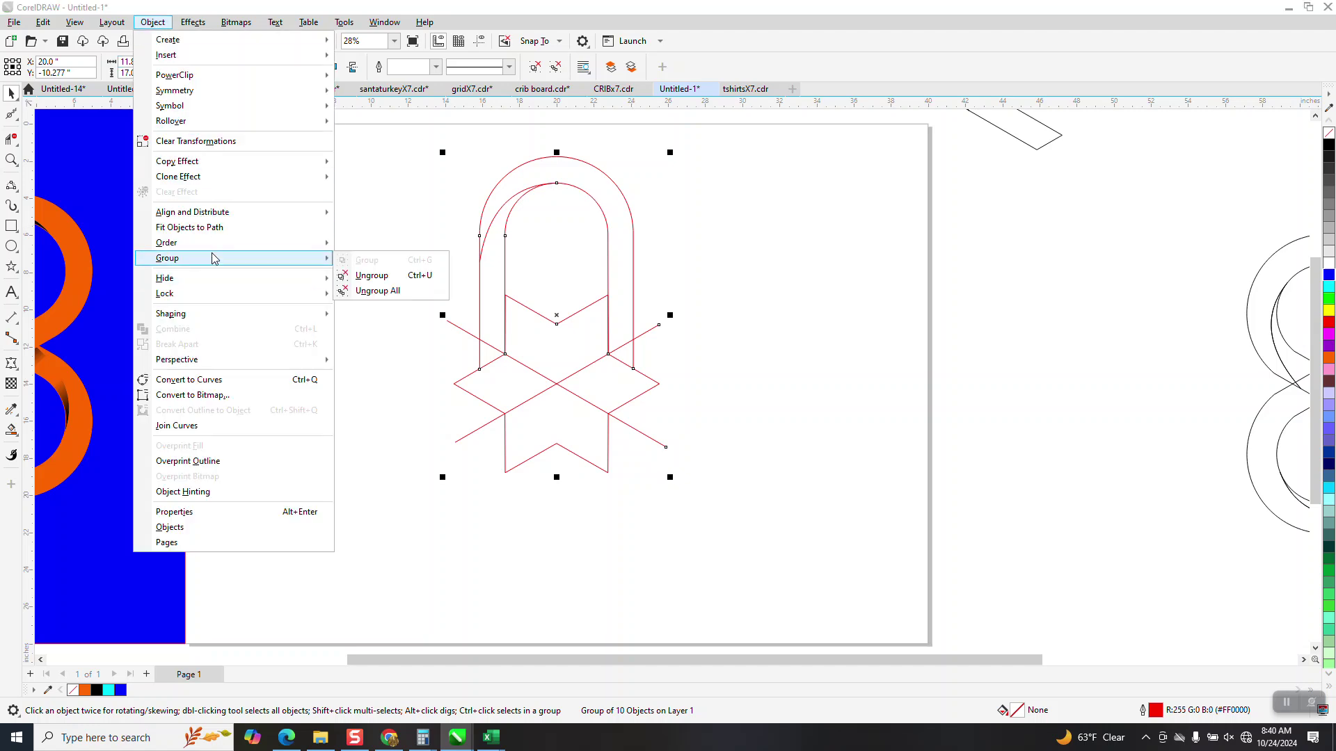
left_click(371, 276)
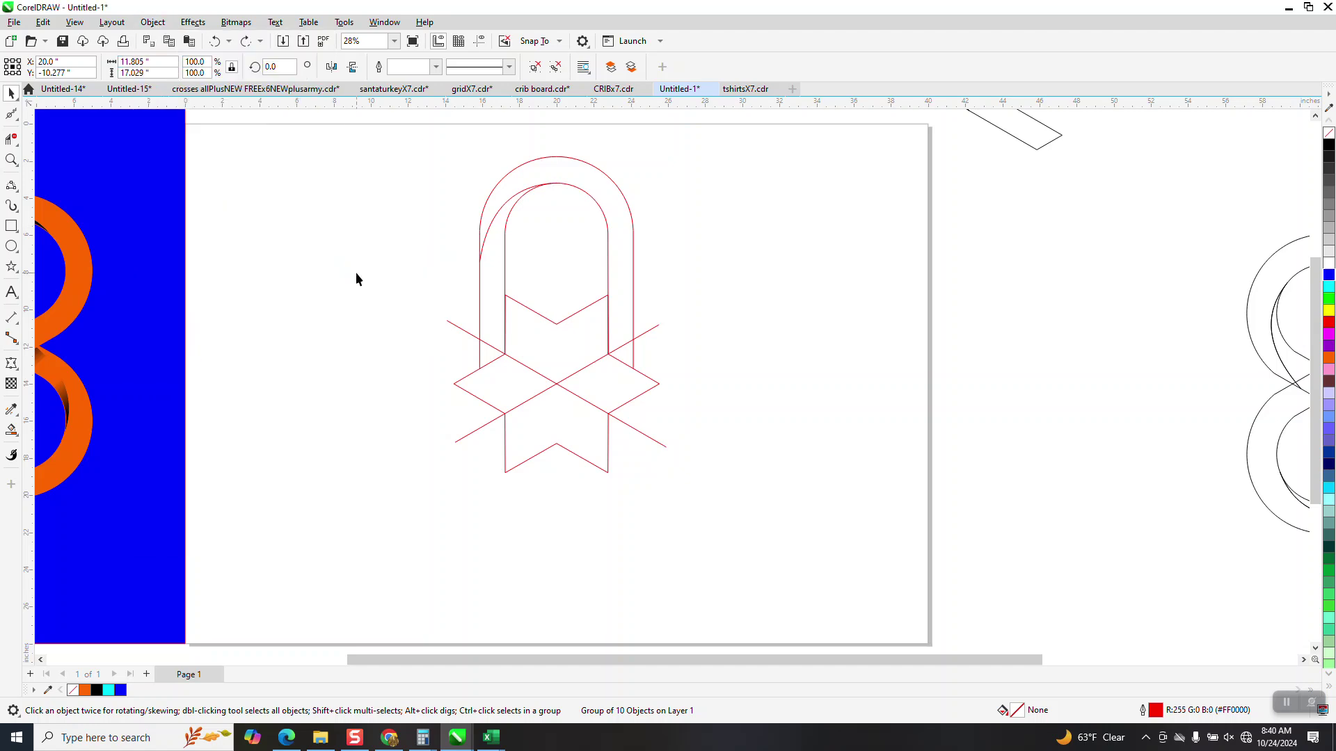
Nudge the loop's three arcs and four vertical lines 15 inches to the right, away from the star
left_click(487, 206)
key("Right")
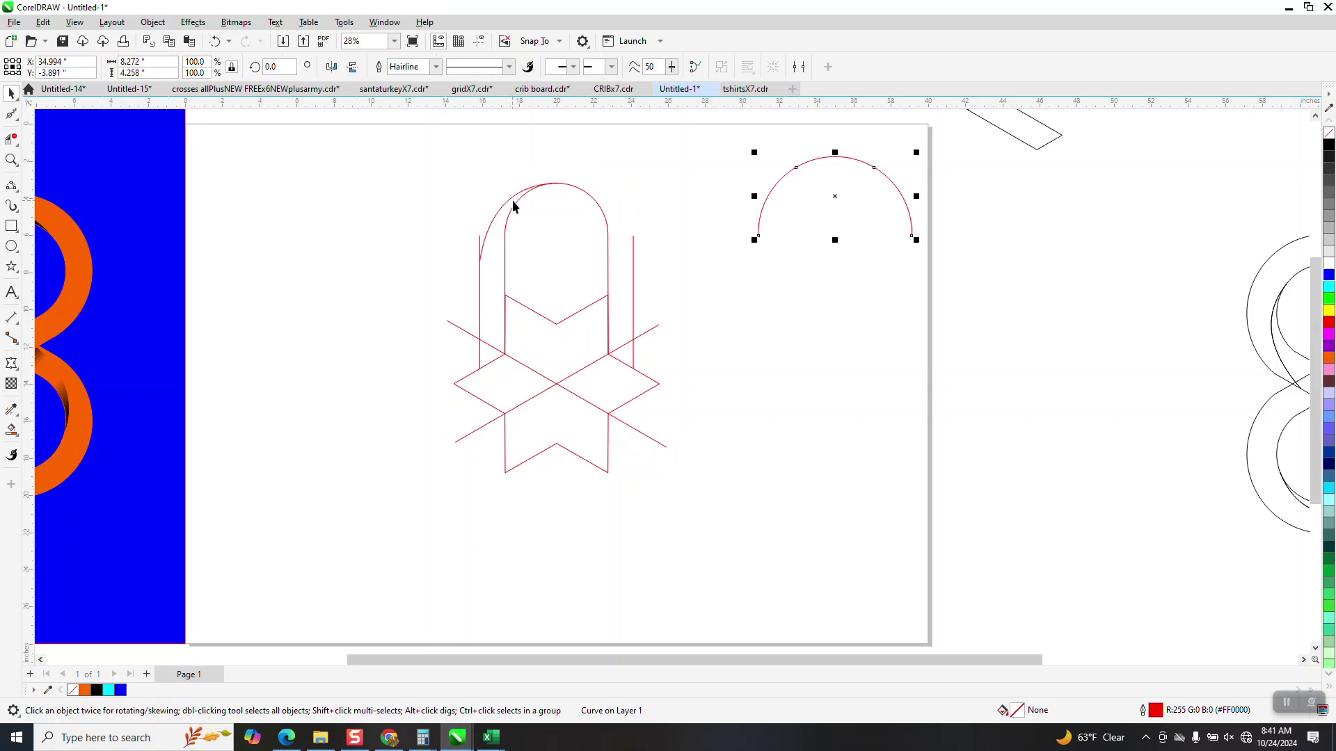
left_click(513, 206)
key("Right")
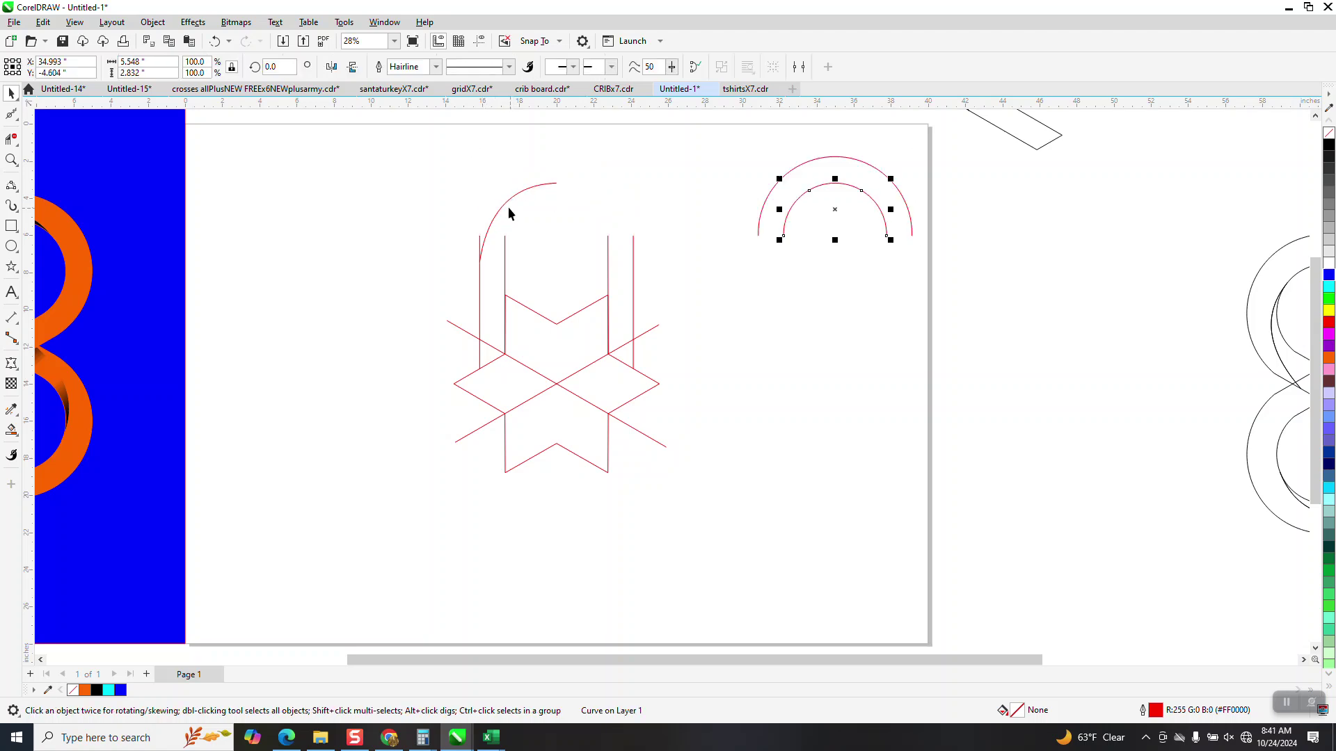
left_click(504, 206)
key("Right")
left_click_drag(640, 239, 641, 240)
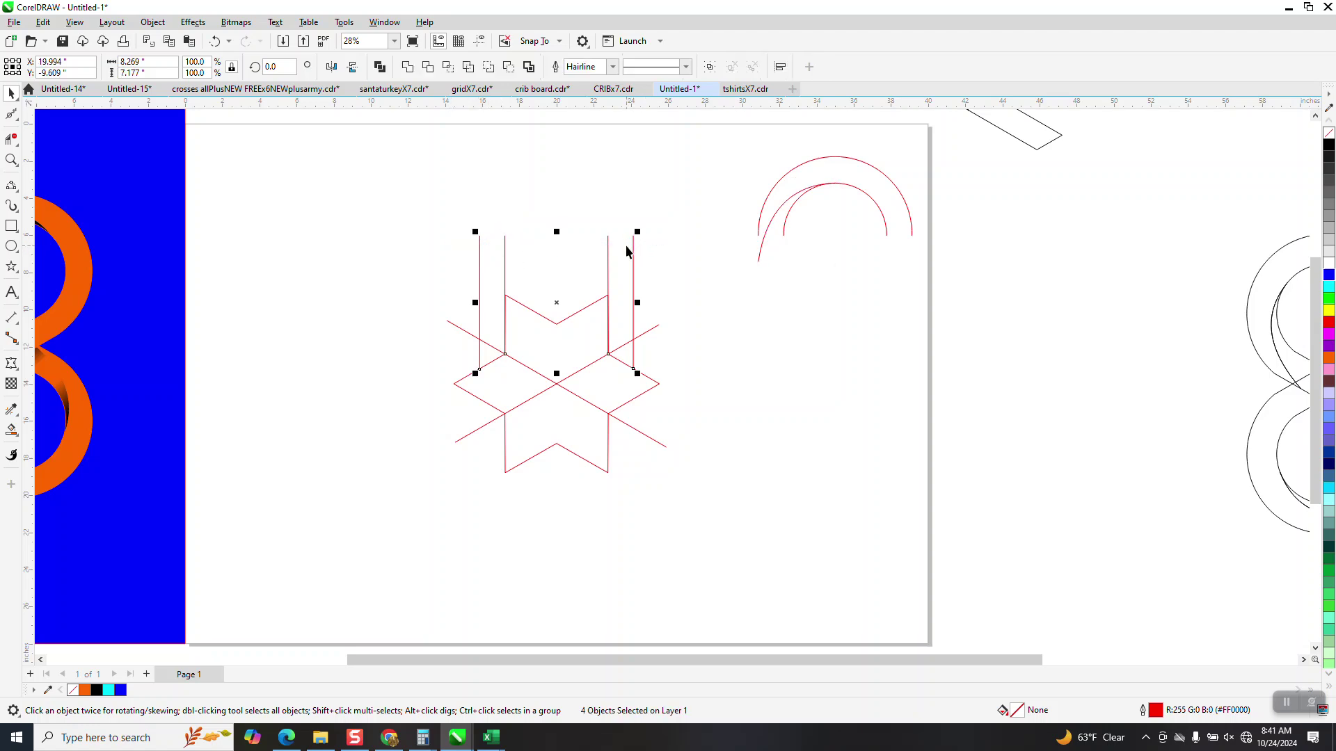
key("Right")
Group the seven loop pieces, and group the star with its two crossing diagonal lines separately
left_click_drag(703, 144, 986, 427)
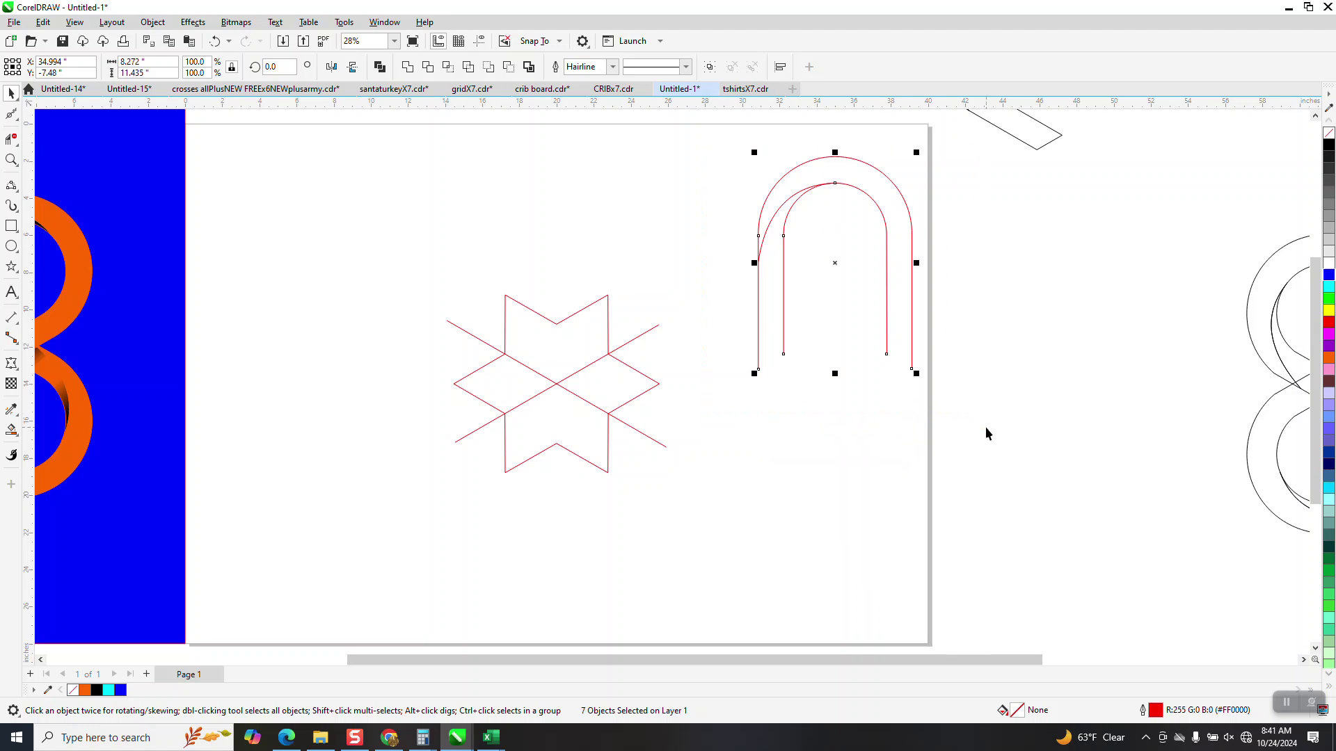
key("ctrl+g")
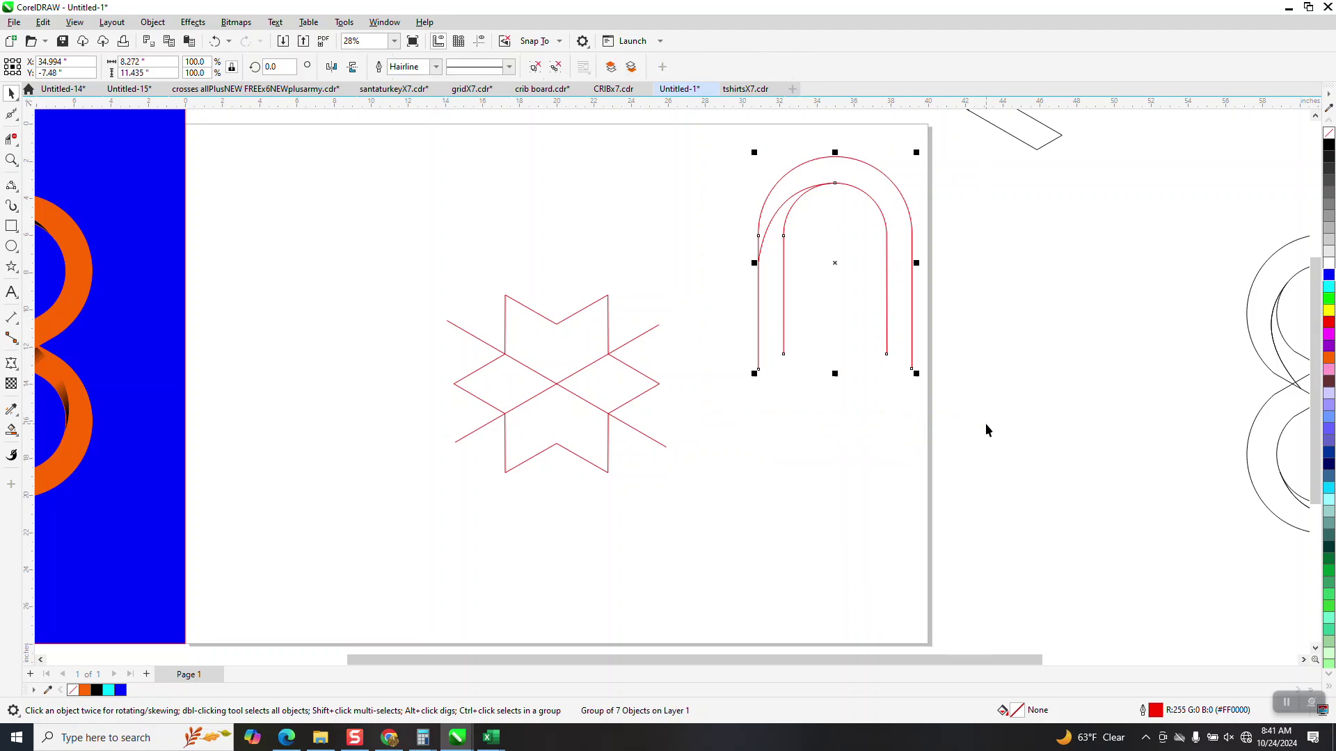
left_click_drag(243, 256, 731, 547)
key("ctrl+g")
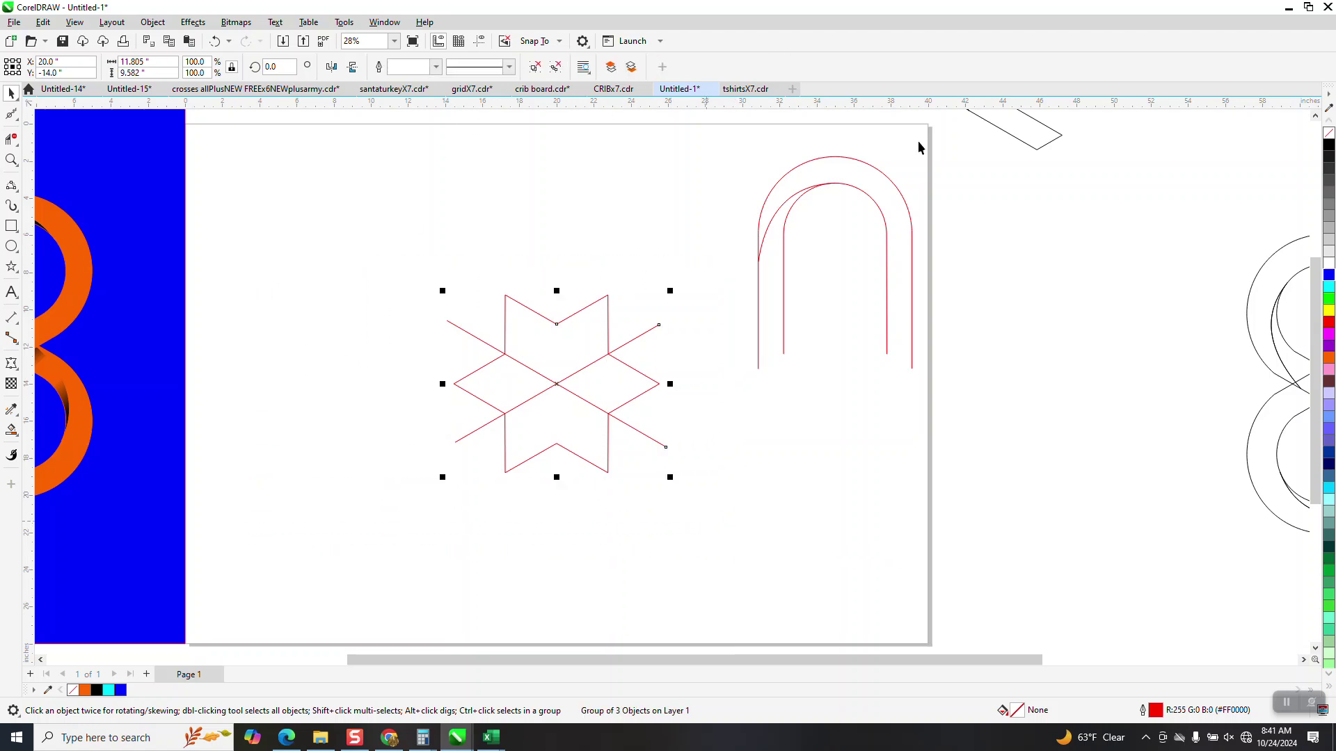
Nudge the loop group 15 inches left, back onto the star
left_click(789, 254)
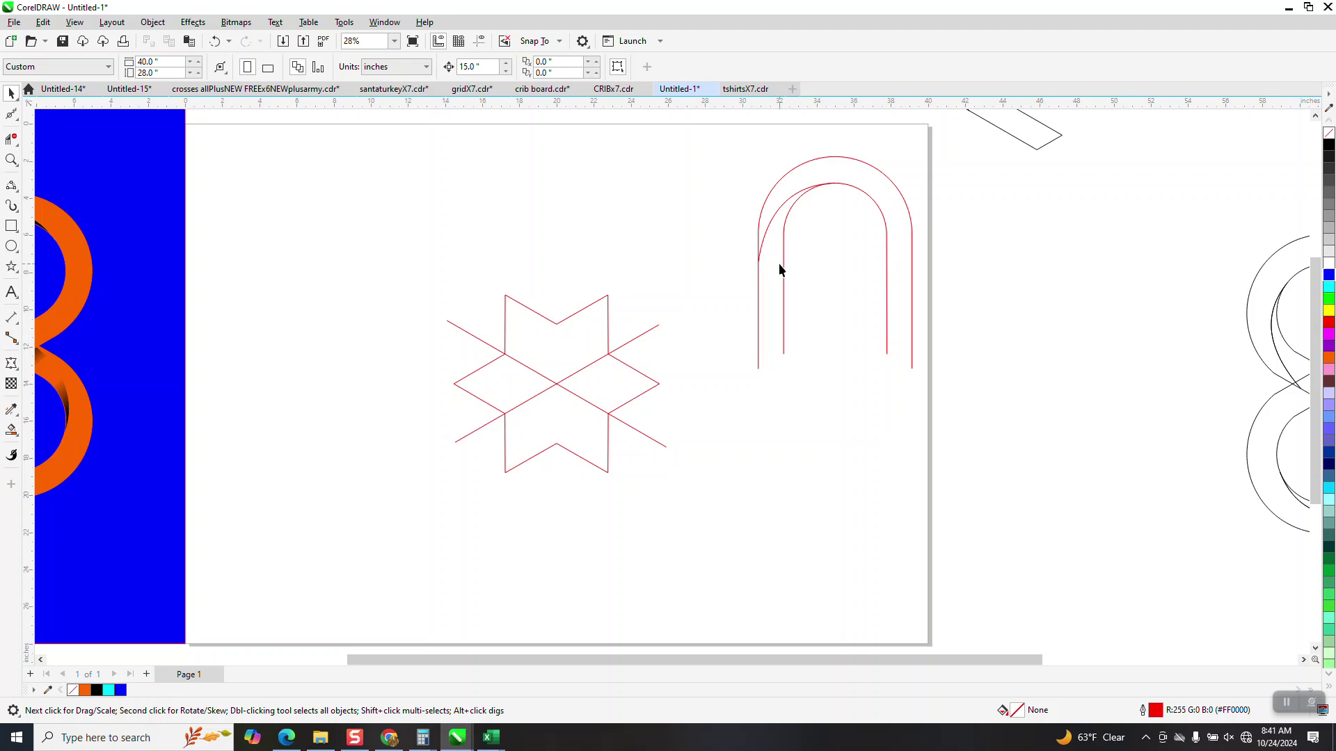
left_click(783, 271)
key("shift+Left")
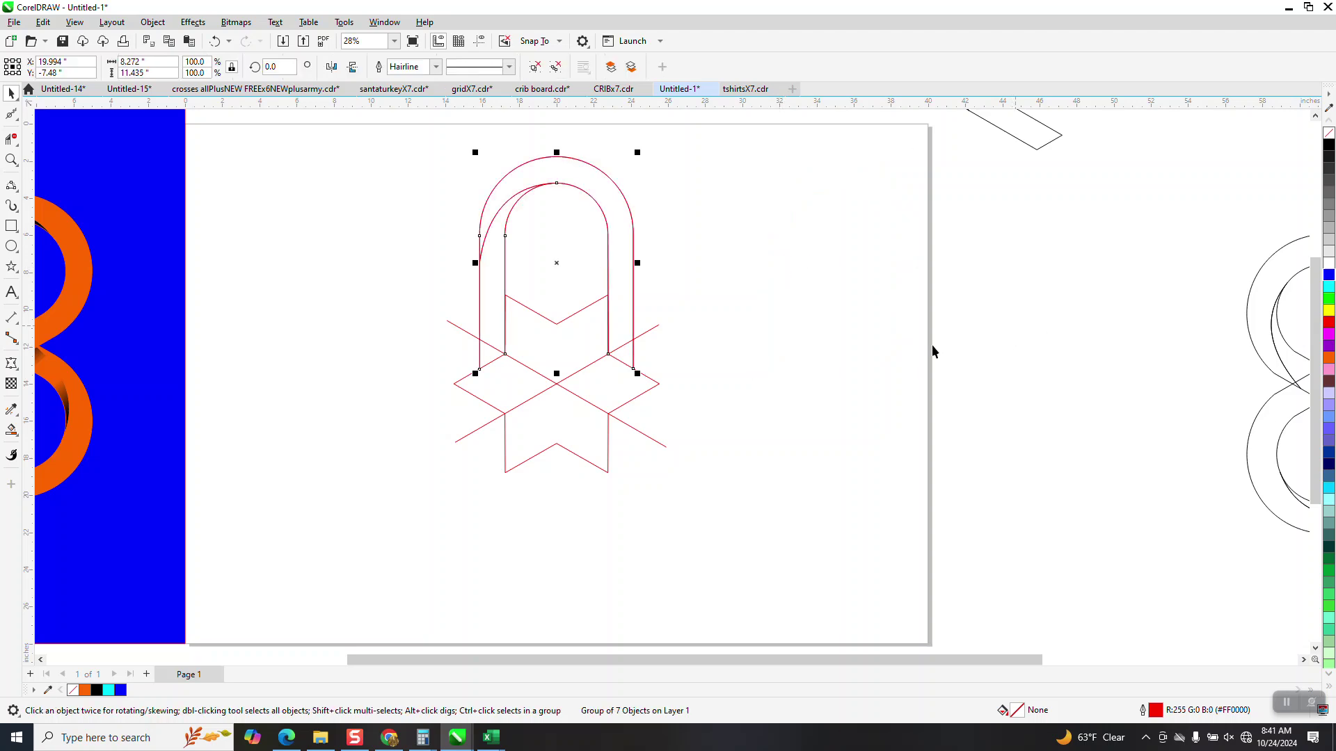
Set the loop group's rotation center at the star's center and create a copy rotated 60 degrees
left_click(560, 266)
left_click_drag(557, 264, 557, 384)
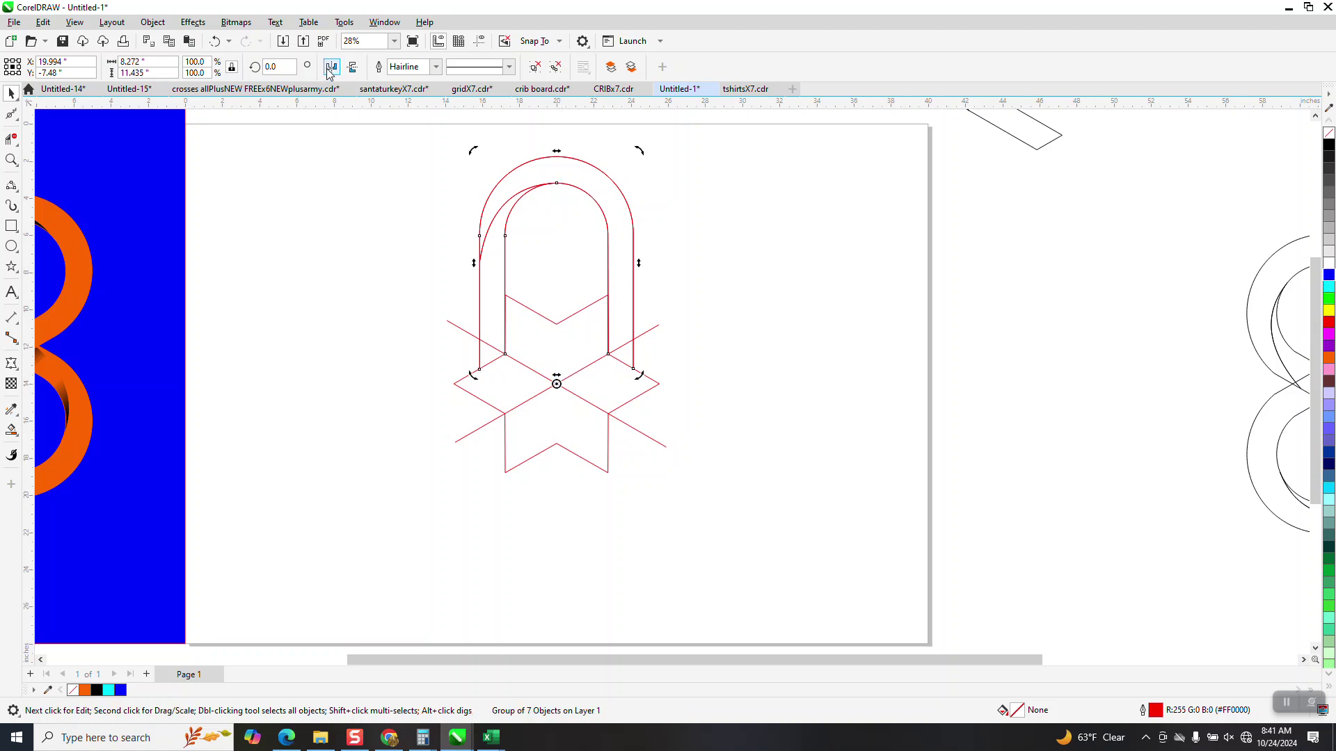
type("60")
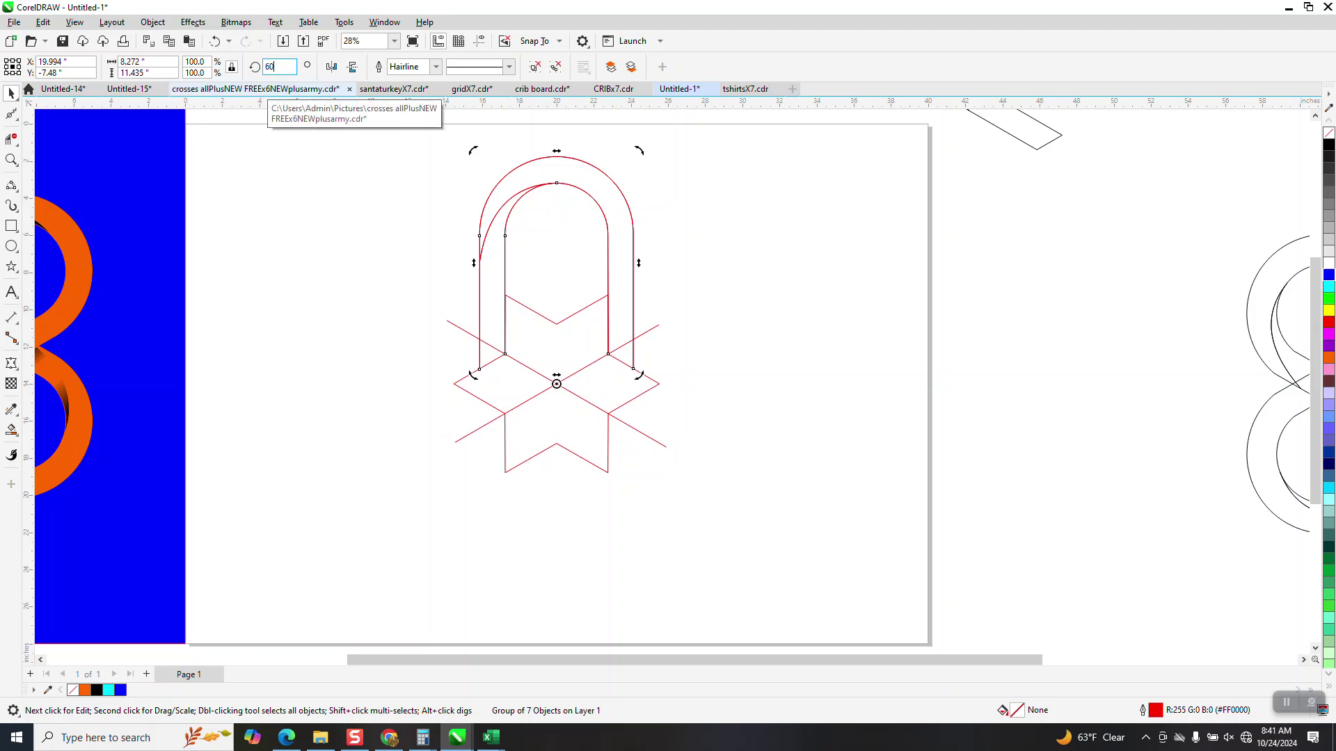
key("Return")
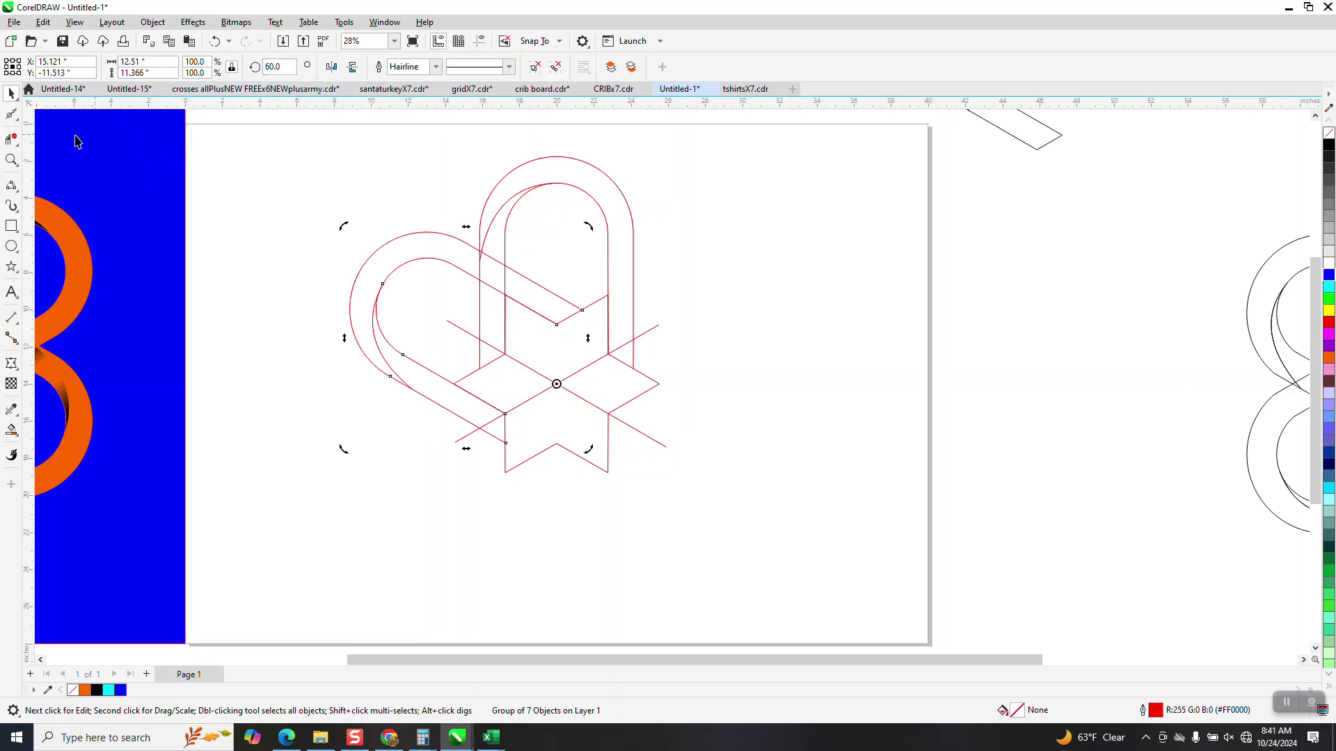
Delete the upright loop's line segments inside the rotated loop's upper band with Virtual Segment Delete
left_click(11, 160)
mouse_move(400, 209)
left_mouse_down()
mouse_move(480, 268)
mouse_move(695, 382)
left_mouse_up()
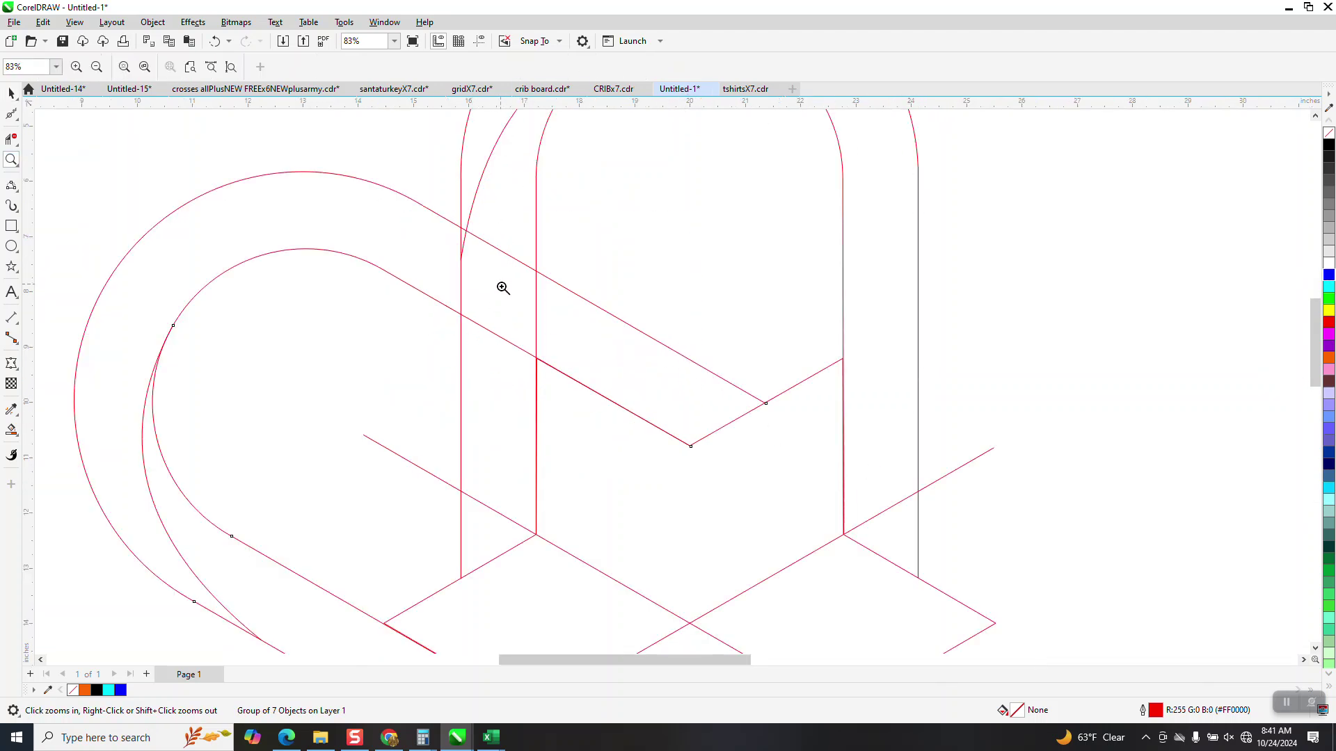
left_click(11, 139)
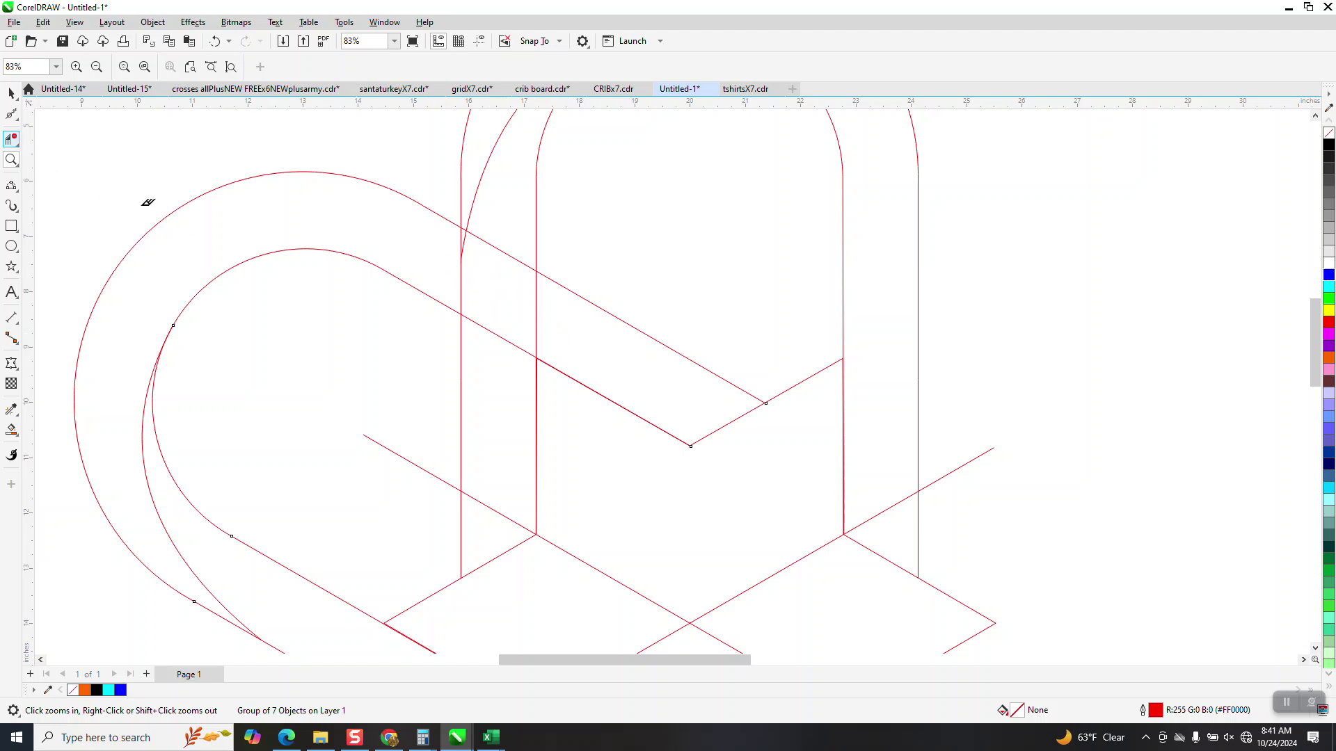
left_click(462, 244)
mouse_move(480, 270)
left_mouse_down()
mouse_move(566, 311)
mouse_move(569, 326)
left_mouse_up()
left_click(215, 41)
left_click(538, 303)
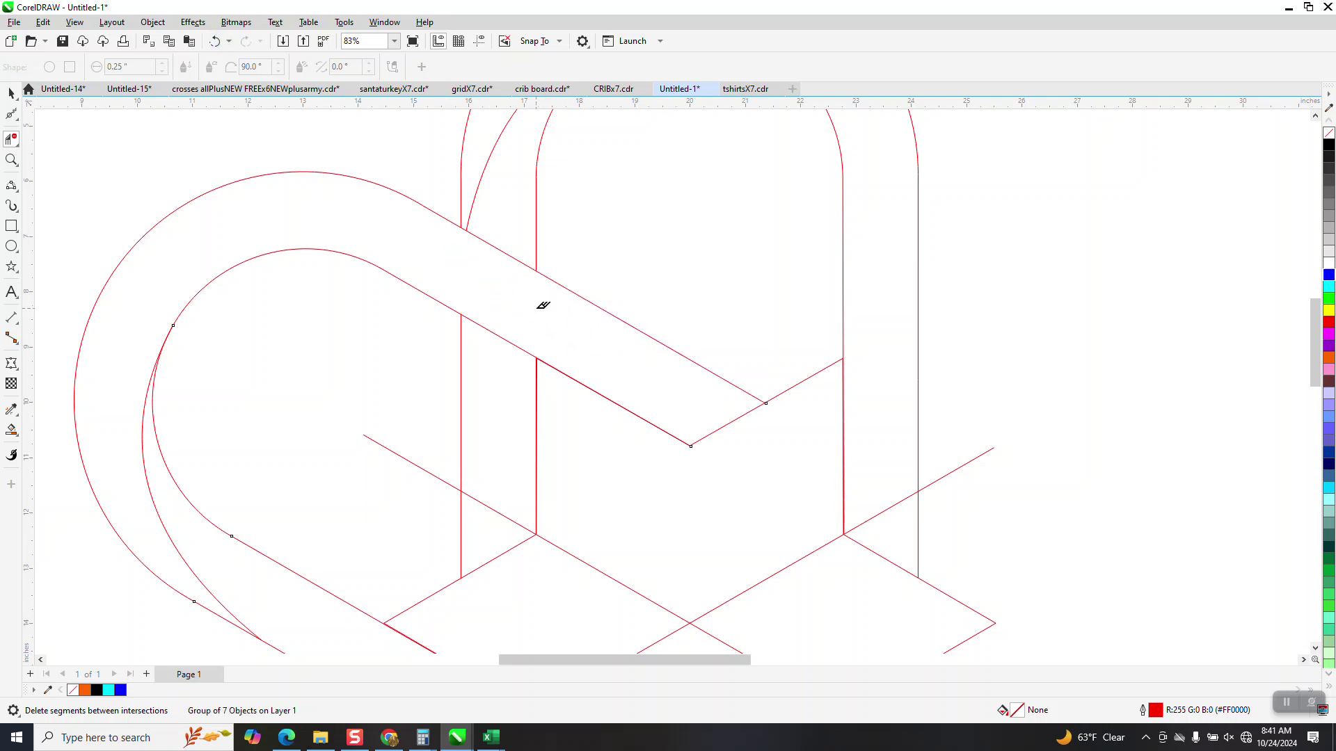
Select both loops and the star and combine them into one group
left_click(11, 430)
scroll(139, 404, "down", 2)
scroll(189, 387, "down", 2)
left_click(11, 93)
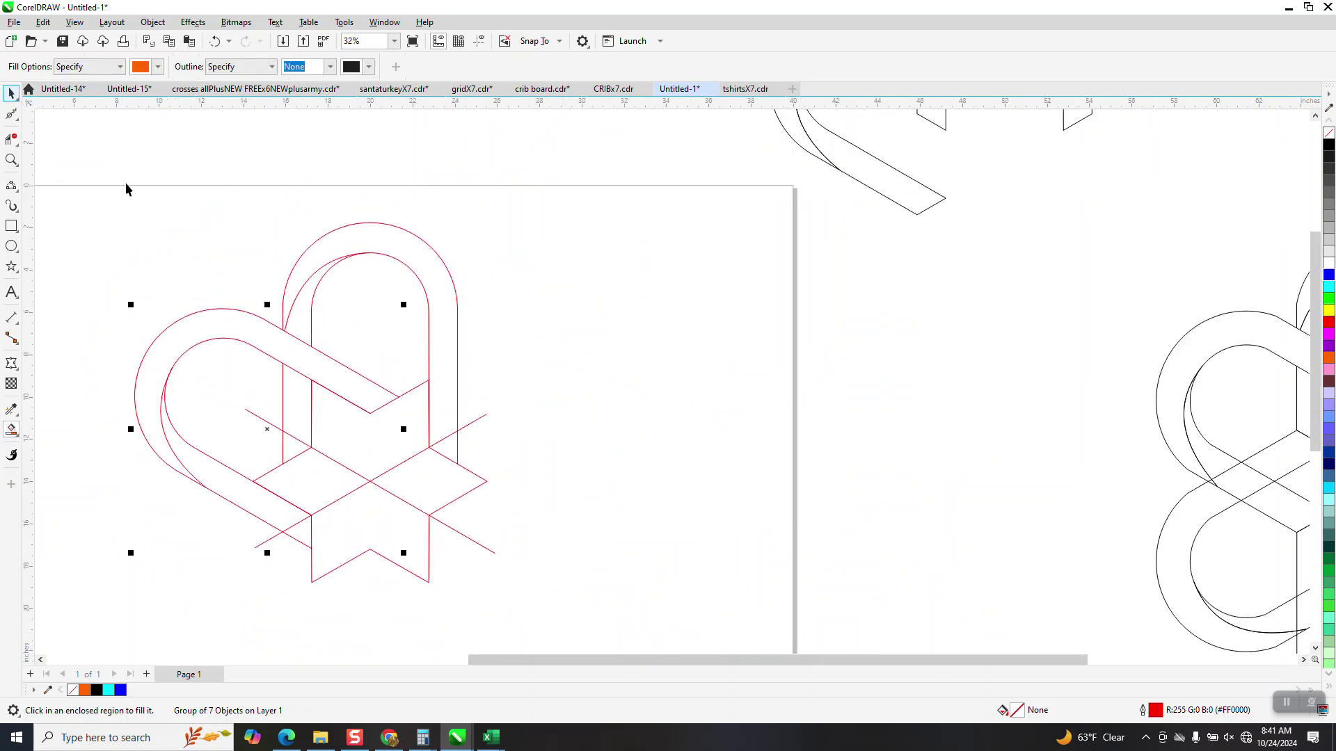
scroll(197, 231, "down", 1)
mouse_move(104, 171)
left_mouse_down()
mouse_move(471, 529)
mouse_move(508, 544)
left_mouse_up()
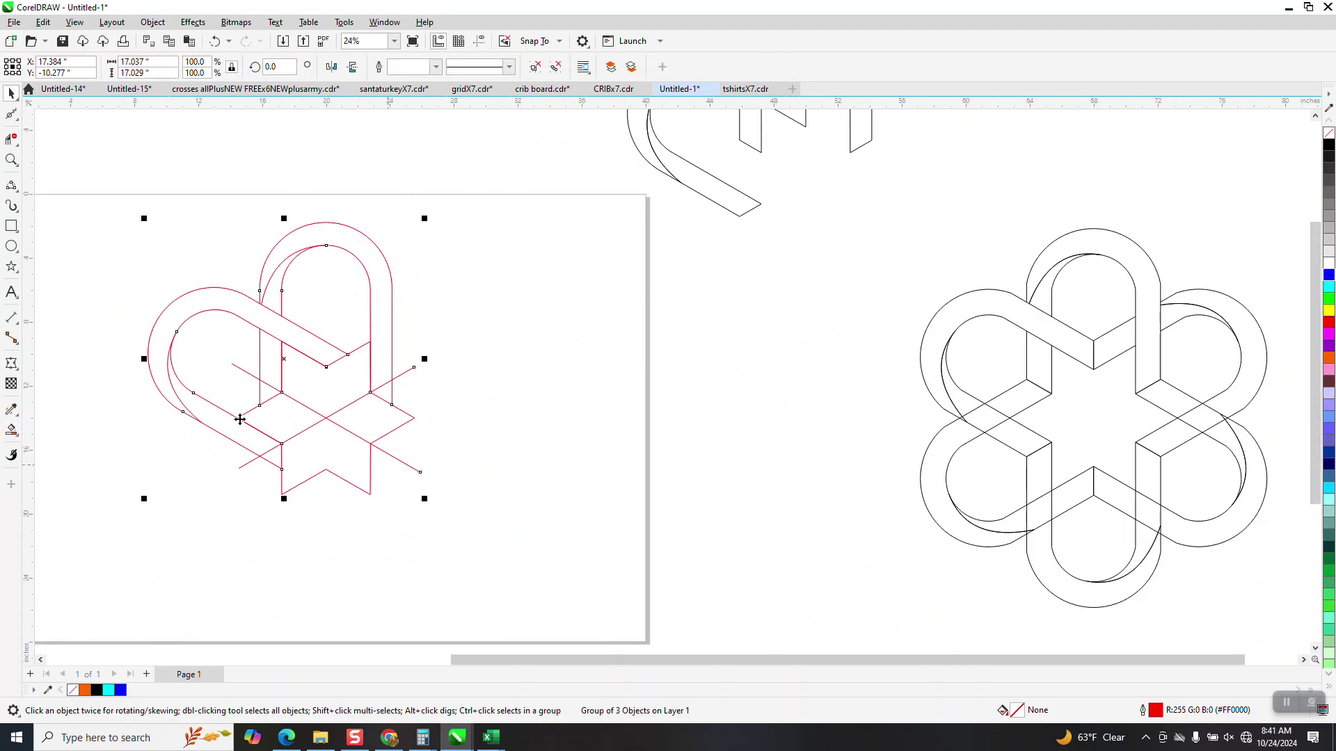
Fill the upright loop's band sections orange without outline using Smart Fill, and select the group of guide lines
left_click(15, 433)
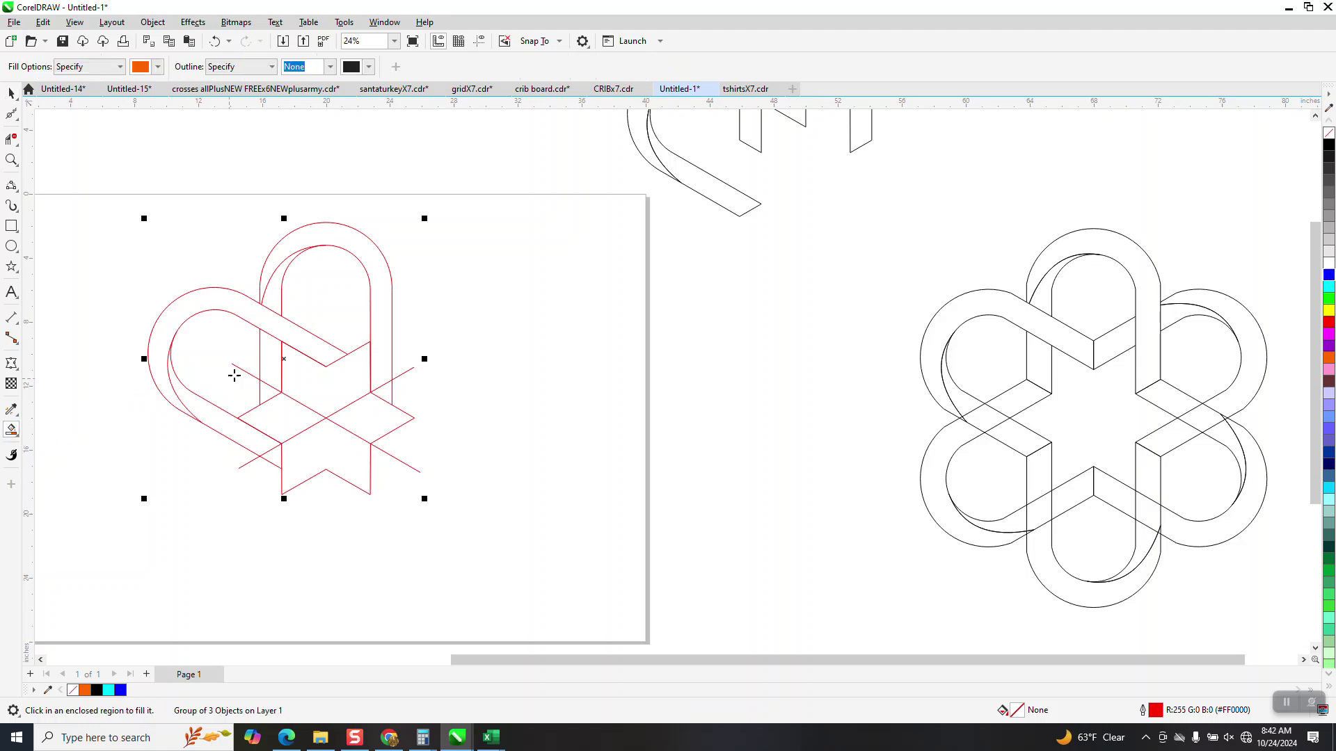
left_click(272, 364)
left_click(275, 306)
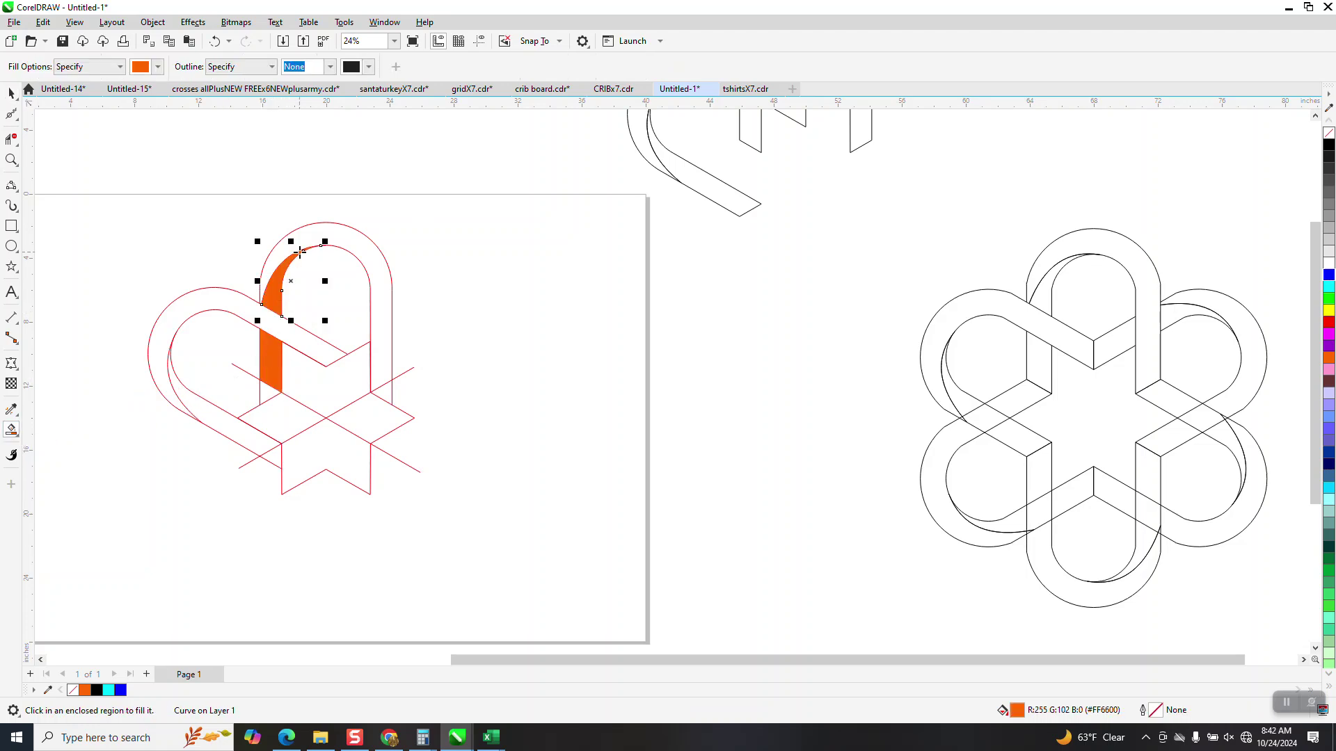
left_click(304, 242)
left_click(11, 92)
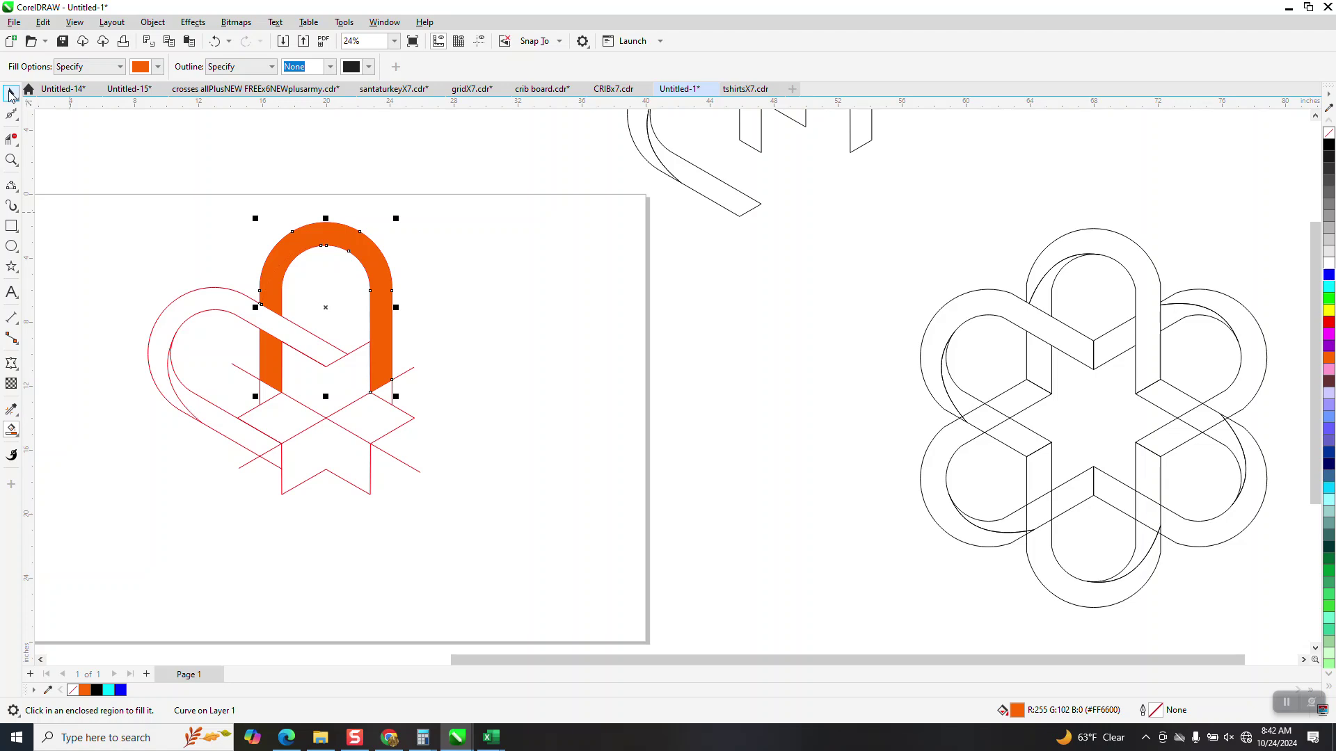
left_click(381, 449)
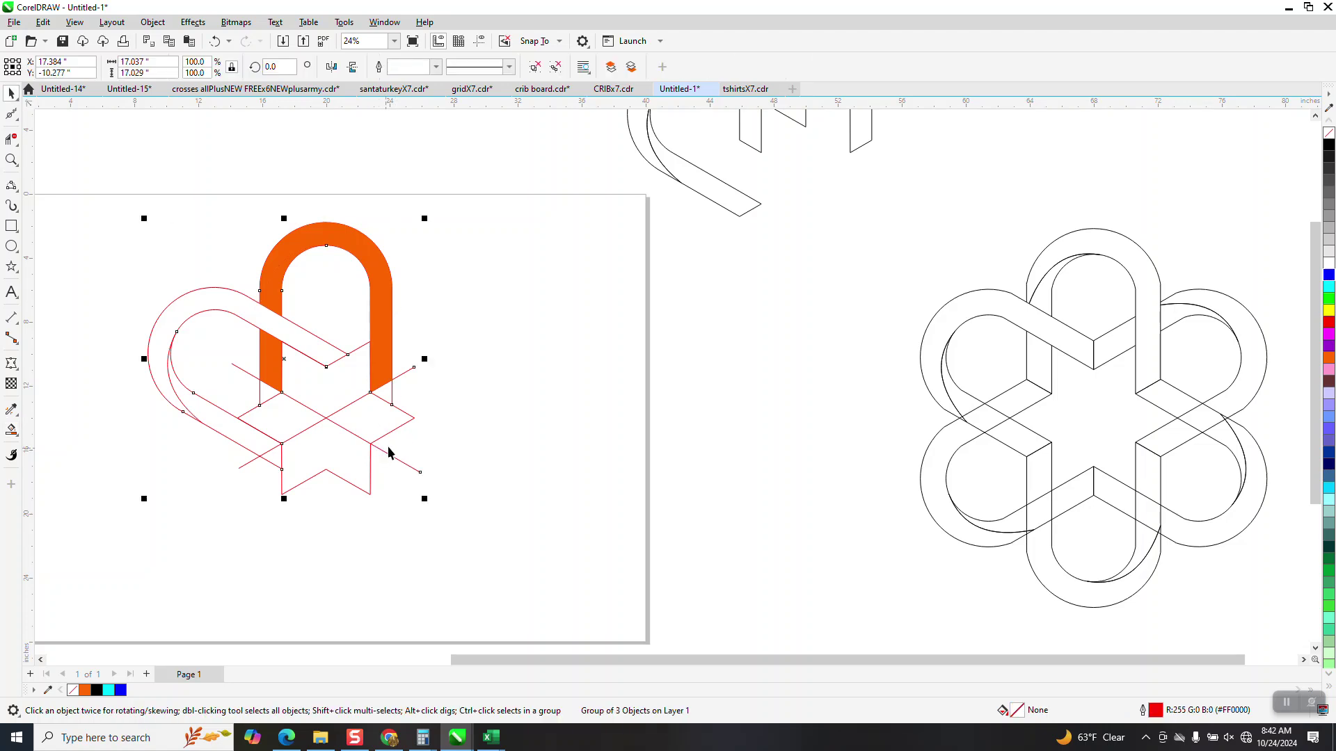
Move the group of guide lines to the right, clear of the orange loop, and select the three orange band sections
key("shift+Right")
left_click_drag(216, 182, 549, 430)
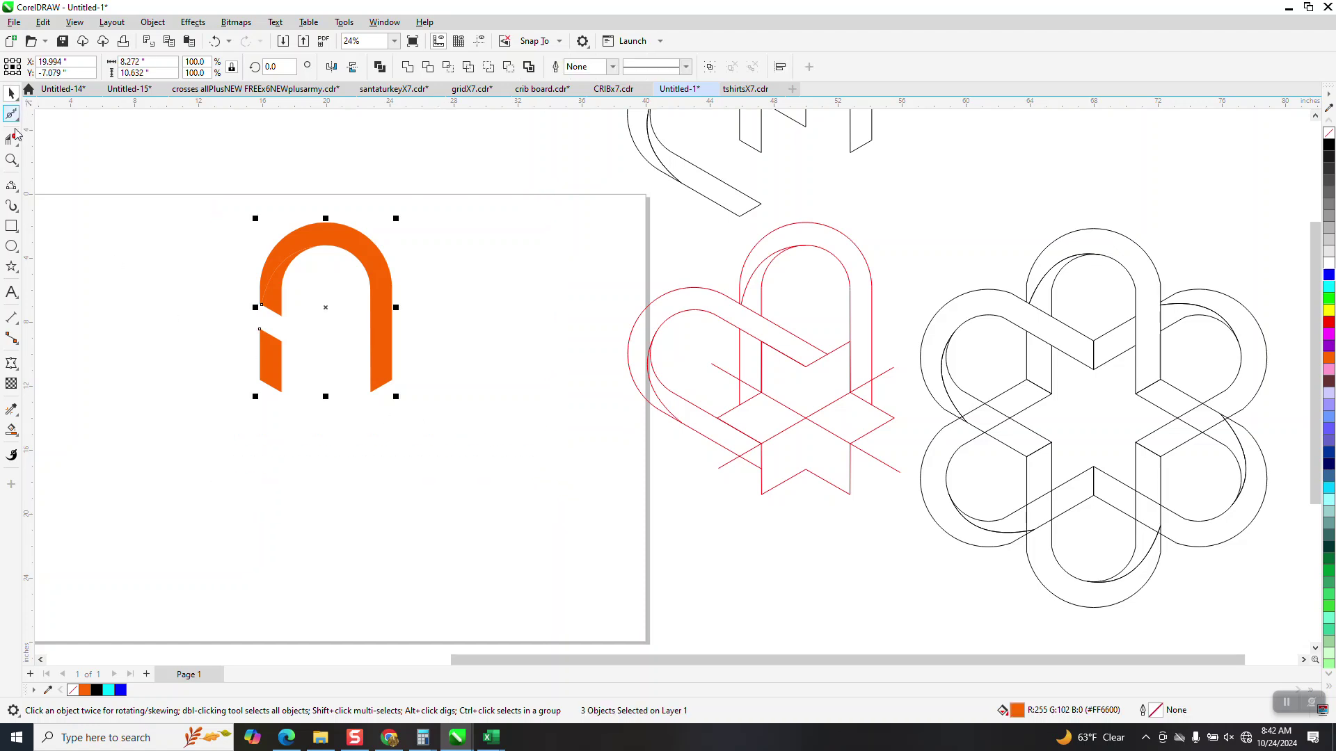
Apply an interactive fountain fill to the left leg's short lower section, running upward from orange to black
left_click(11, 160)
left_click_drag(251, 170, 578, 505)
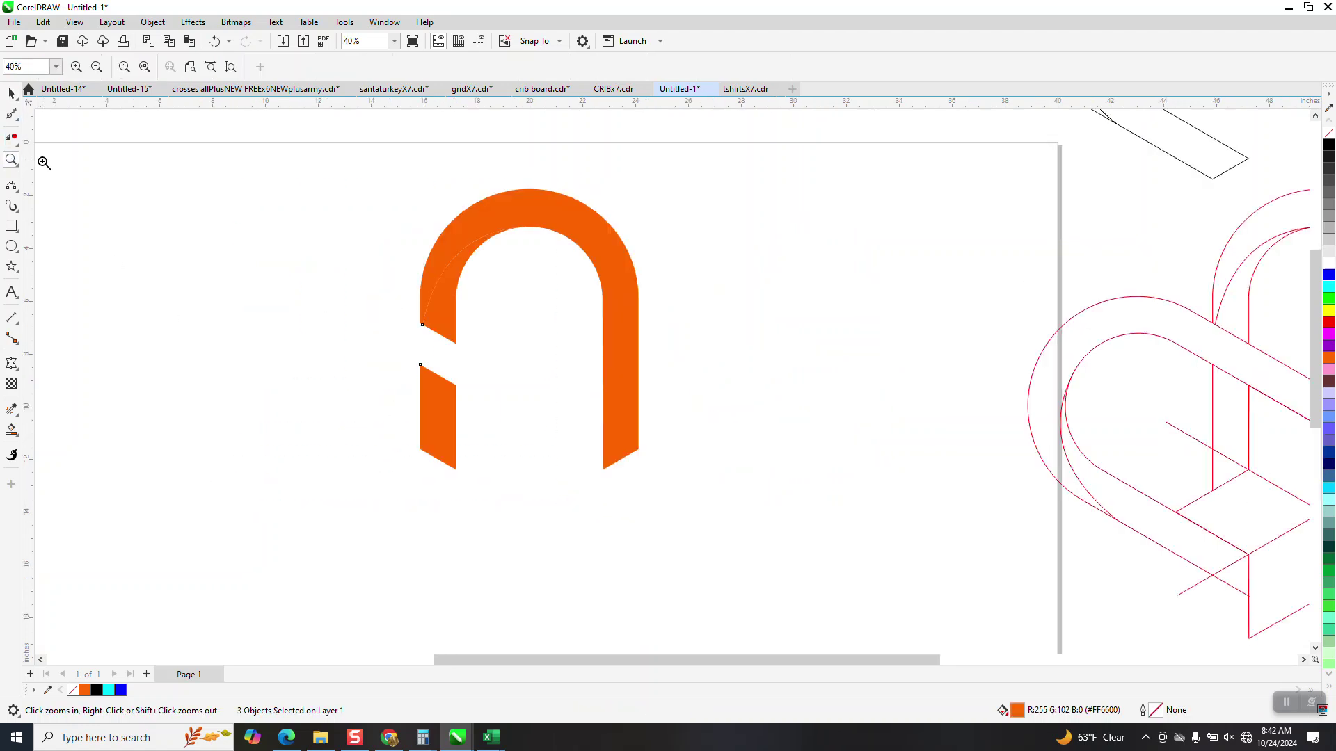
left_click(10, 93)
left_click(269, 390)
left_click(438, 426)
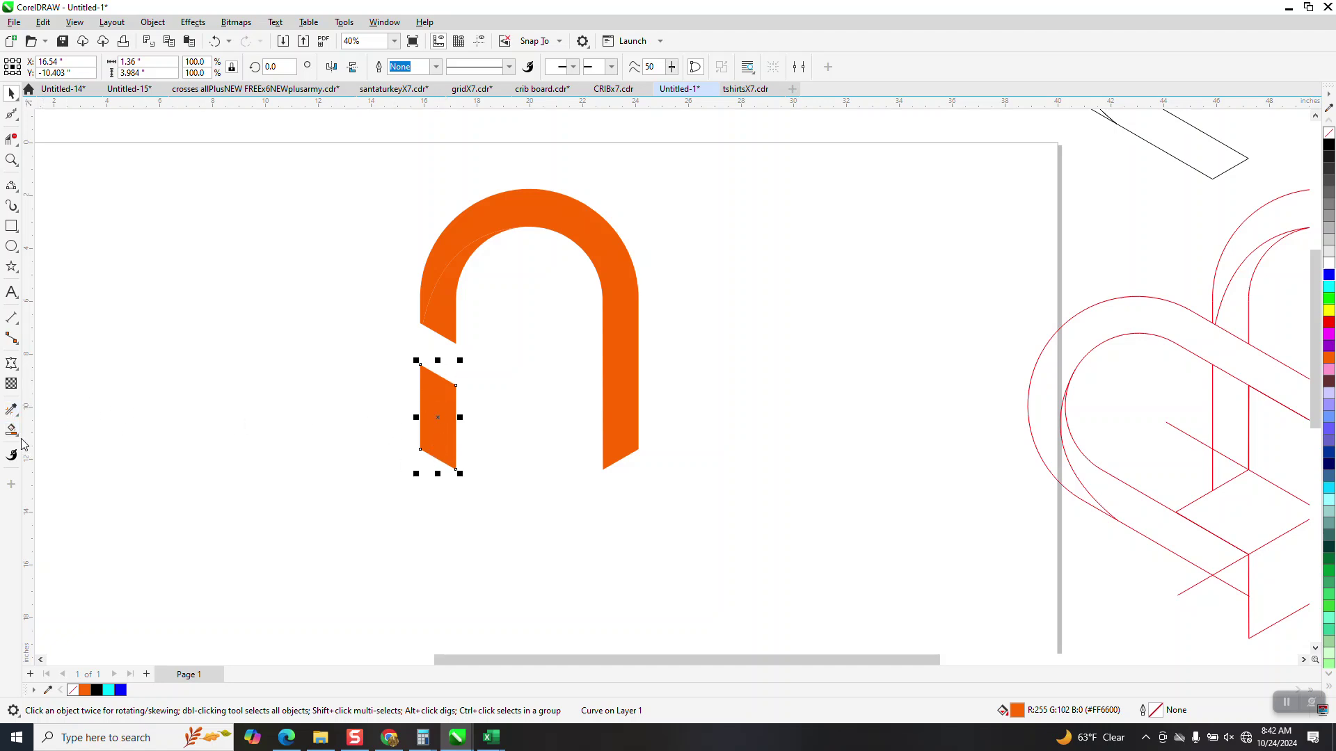
left_click(21, 444)
left_click(86, 429)
left_click_drag(437, 429, 441, 356)
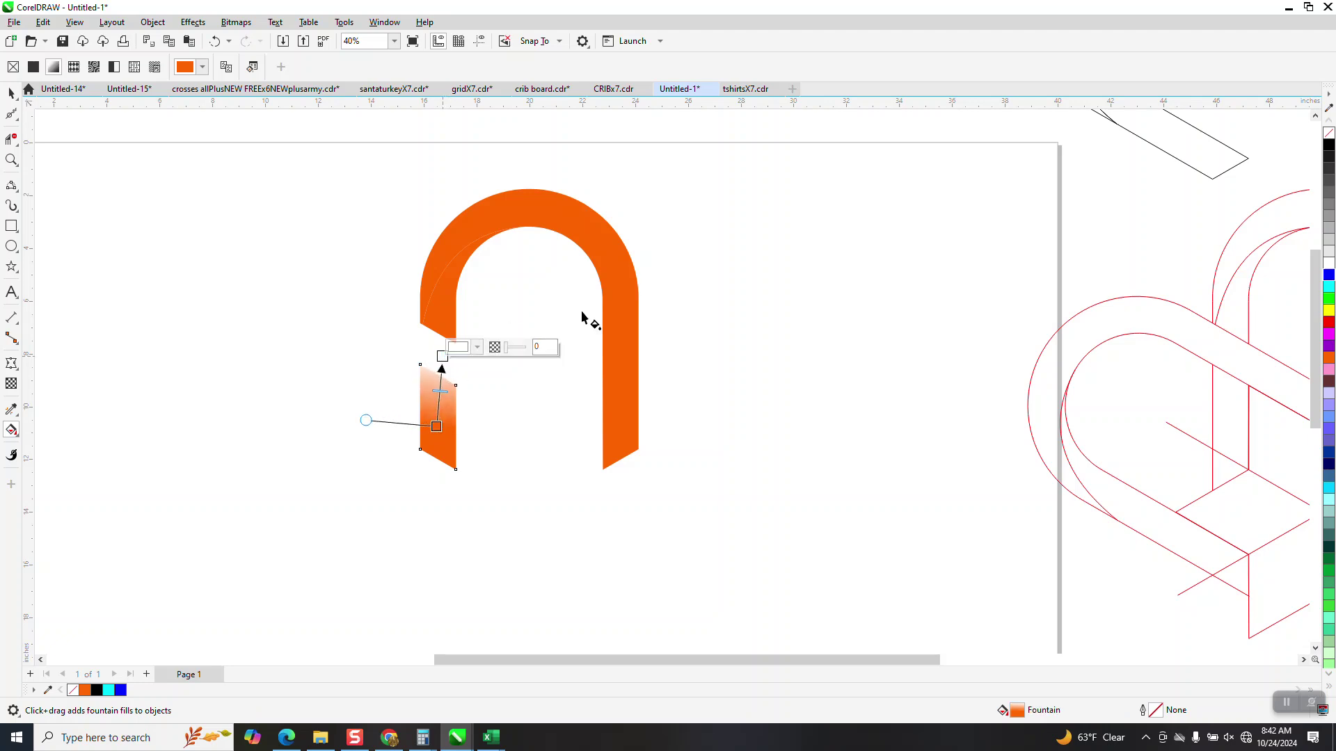
left_click_drag(1330, 149, 445, 316)
Give the loop's inner crescent section a fountain fill with black at both ends and orange in the middle, and adjust its end points
left_click(452, 292)
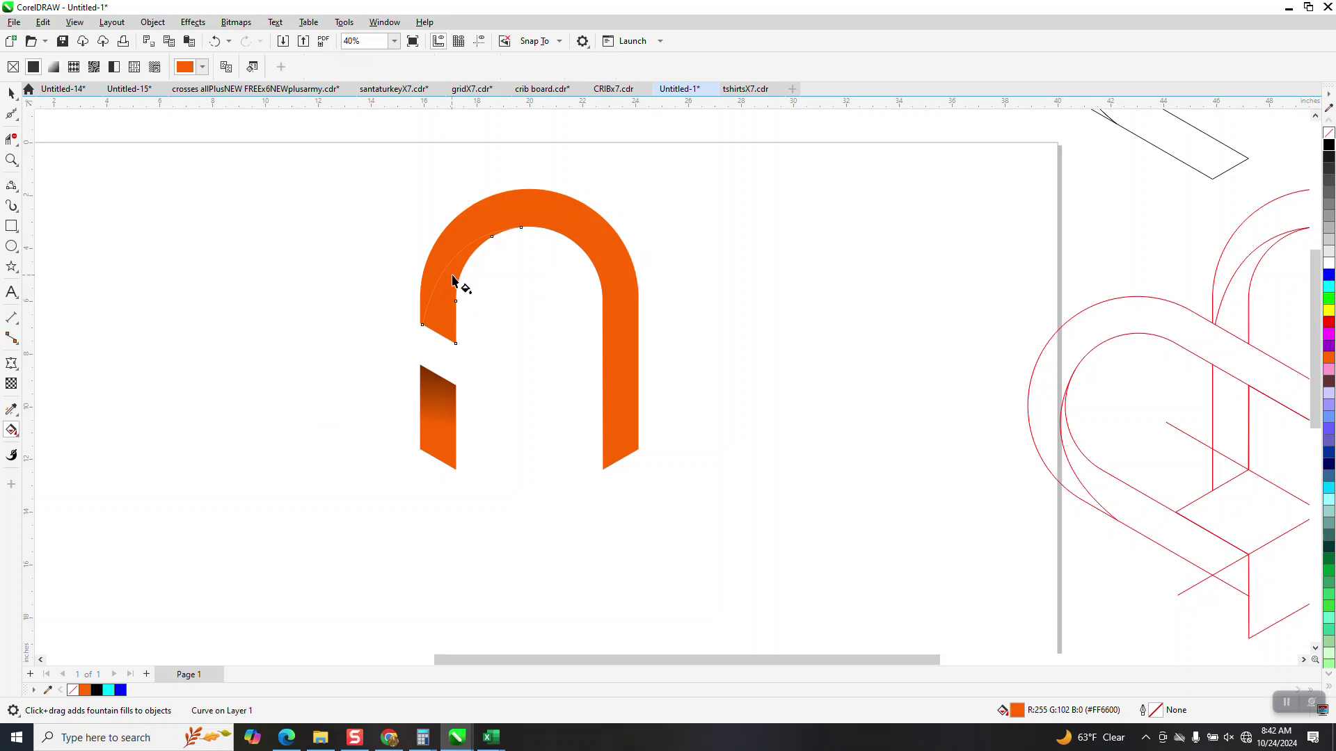
left_click_drag(484, 220, 430, 334)
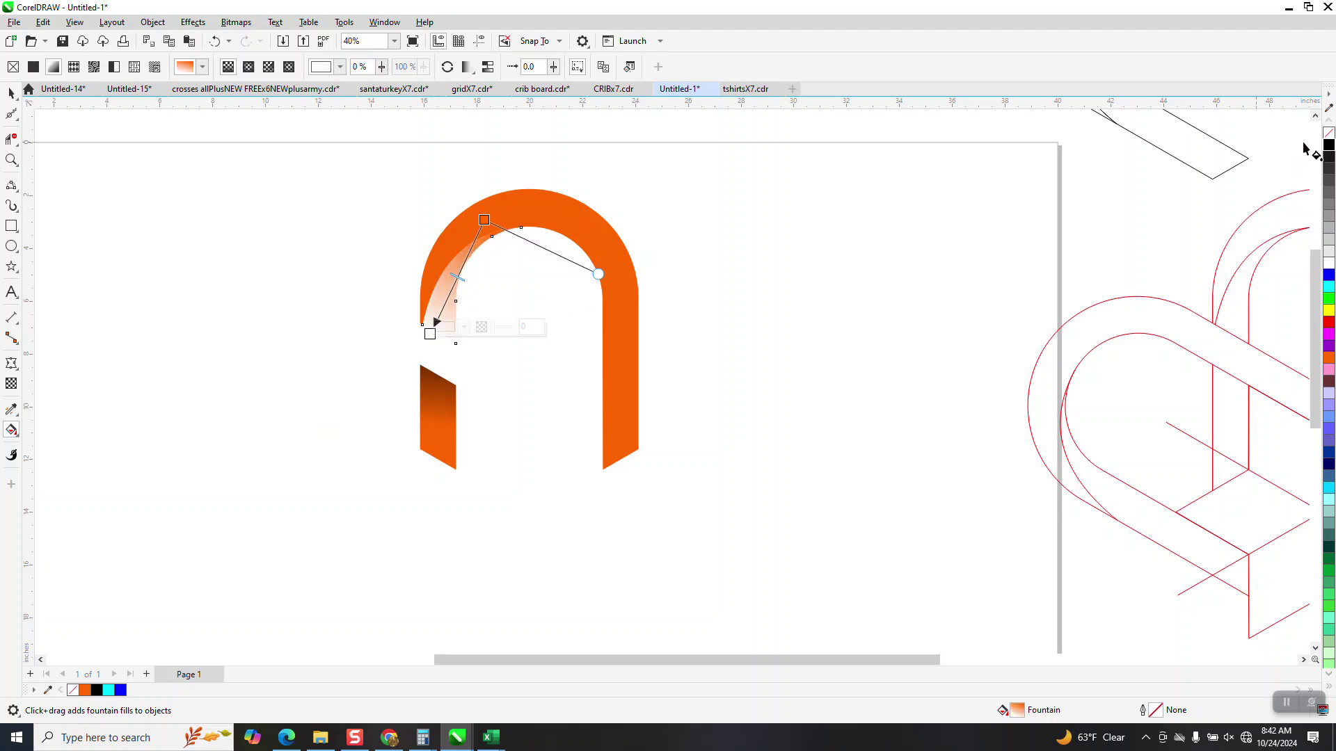
left_click_drag(485, 346, 430, 334)
left_click_drag(1329, 146, 485, 220)
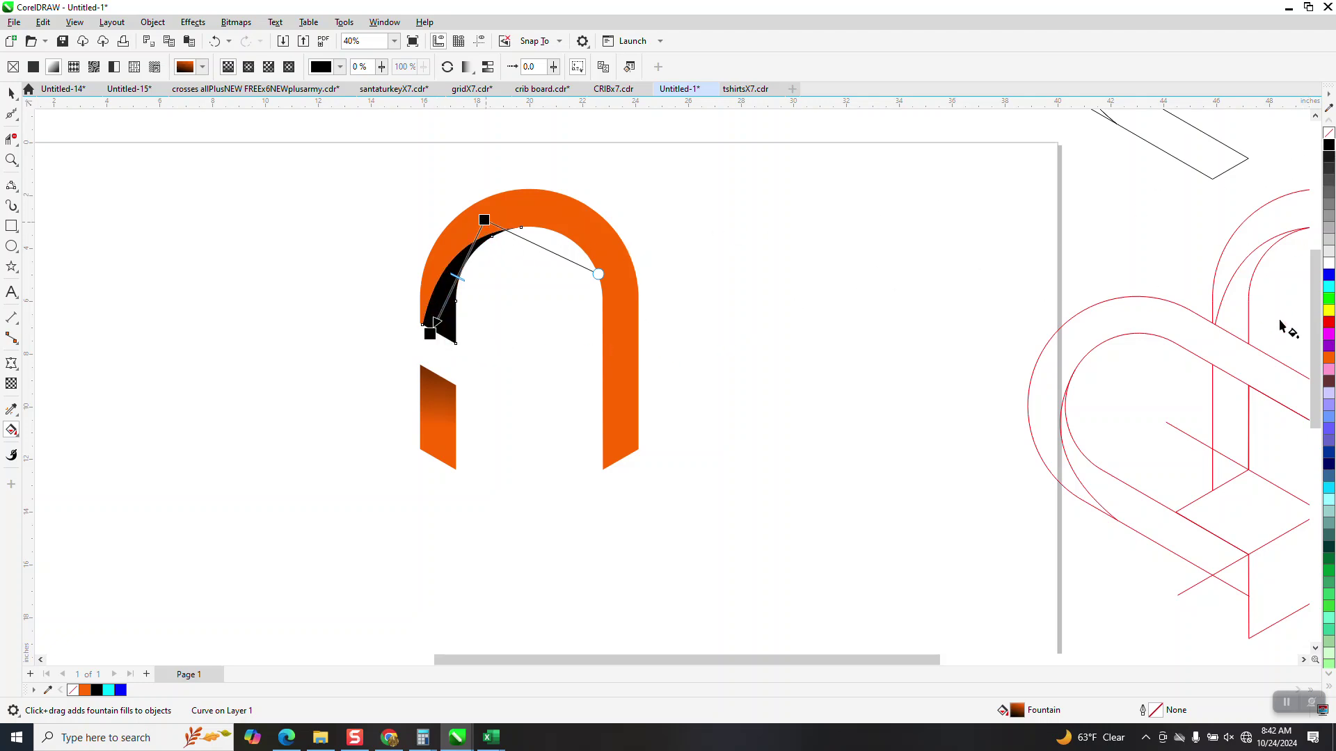
left_click_drag(1328, 360, 454, 284)
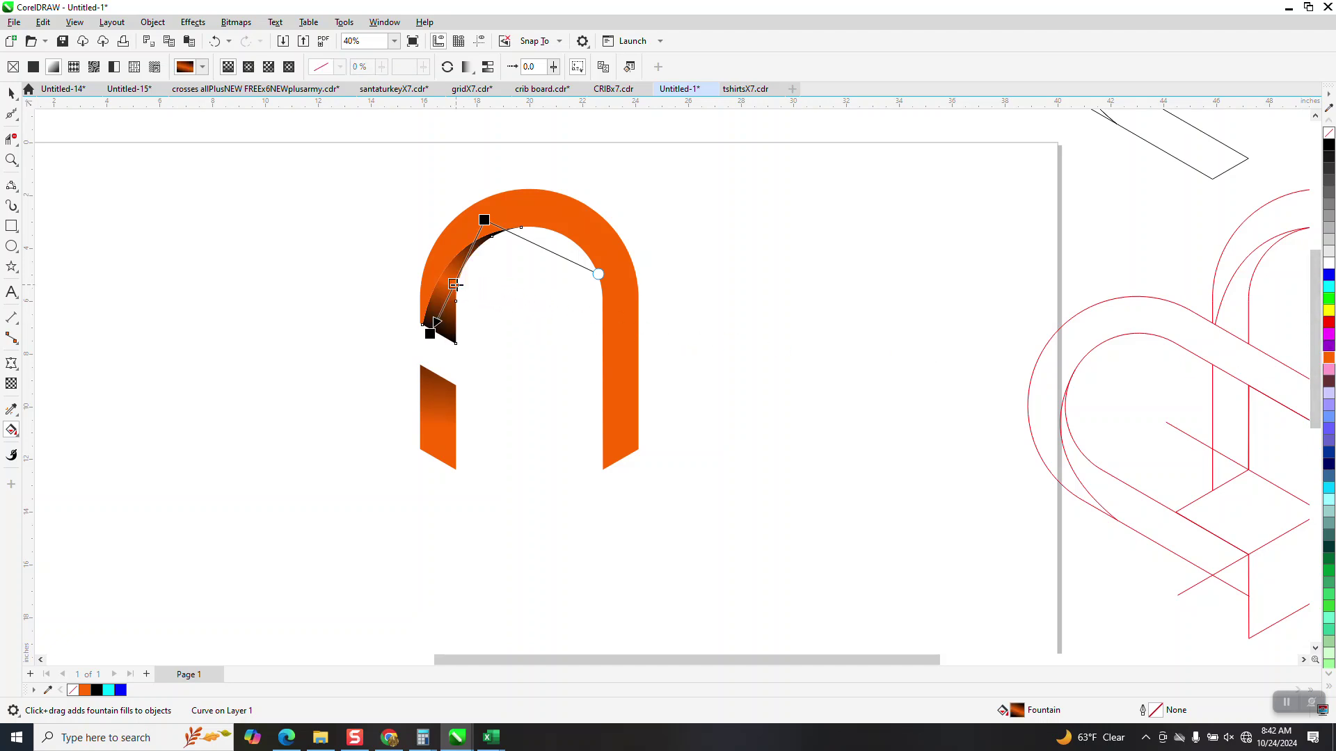
left_click_drag(431, 335, 431, 360)
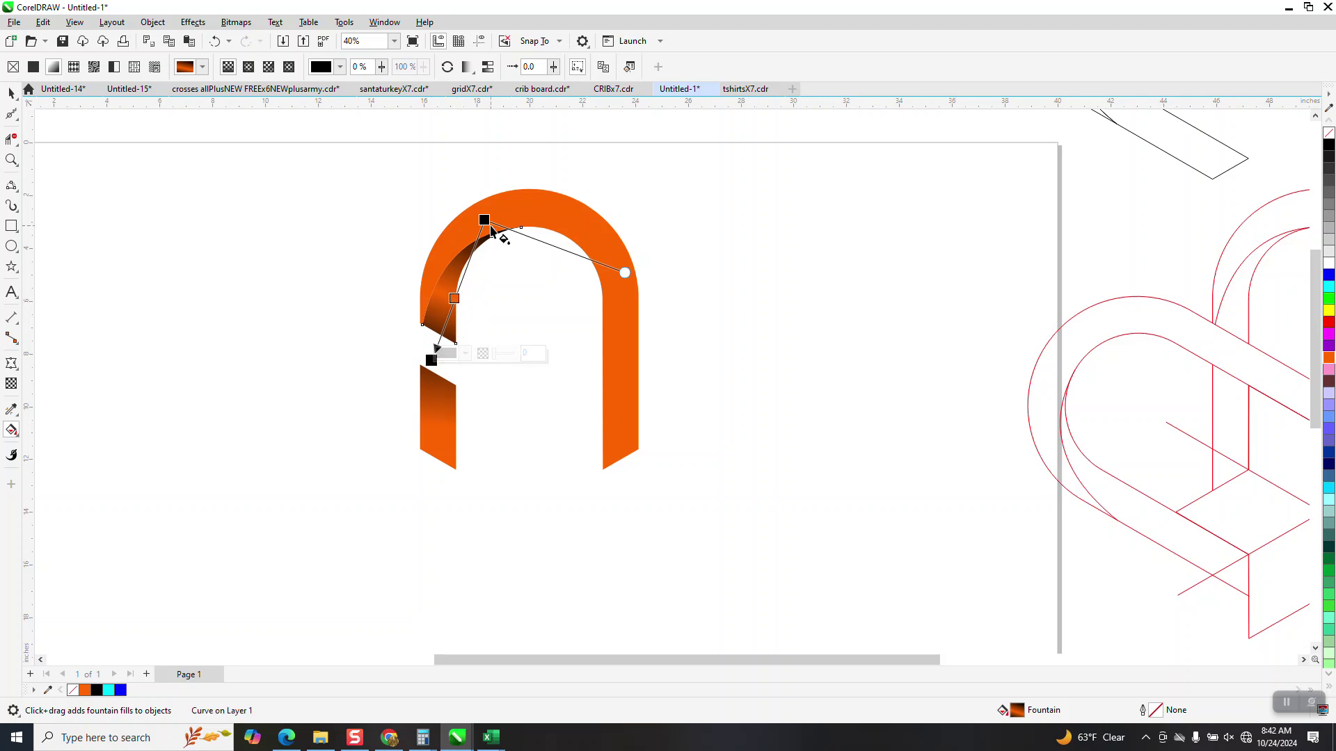
left_click_drag(484, 220, 481, 228)
Select all three sections of the shaded orange loop and group them
left_click(12, 93)
left_click(354, 177)
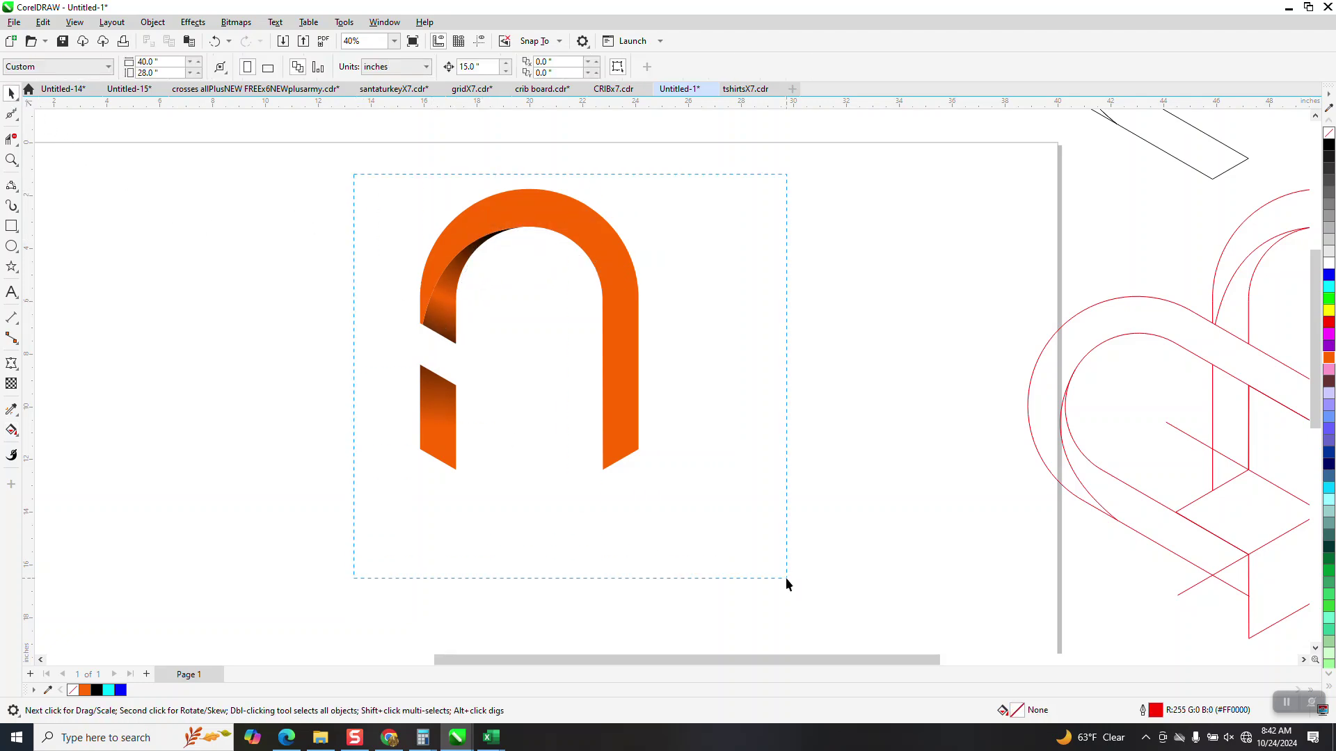
left_click_drag(786, 582, 787, 583)
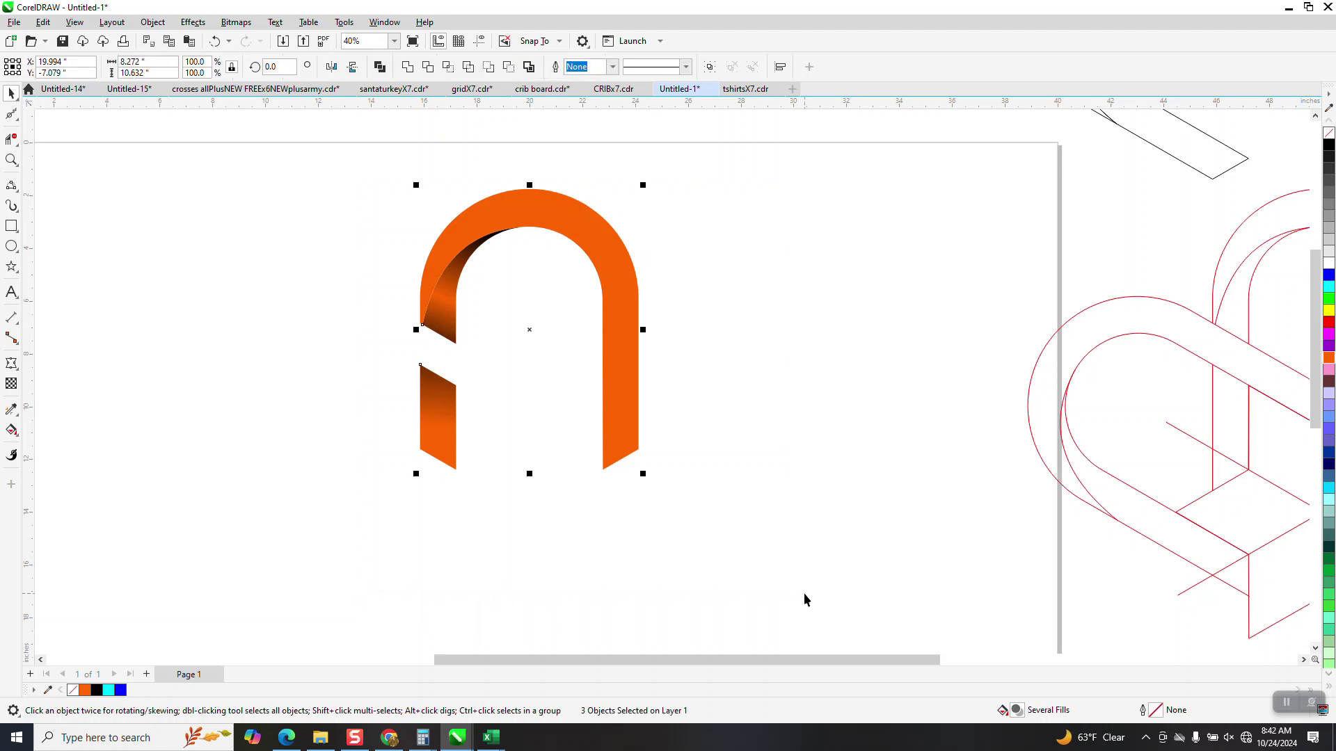
key("ctrl+g")
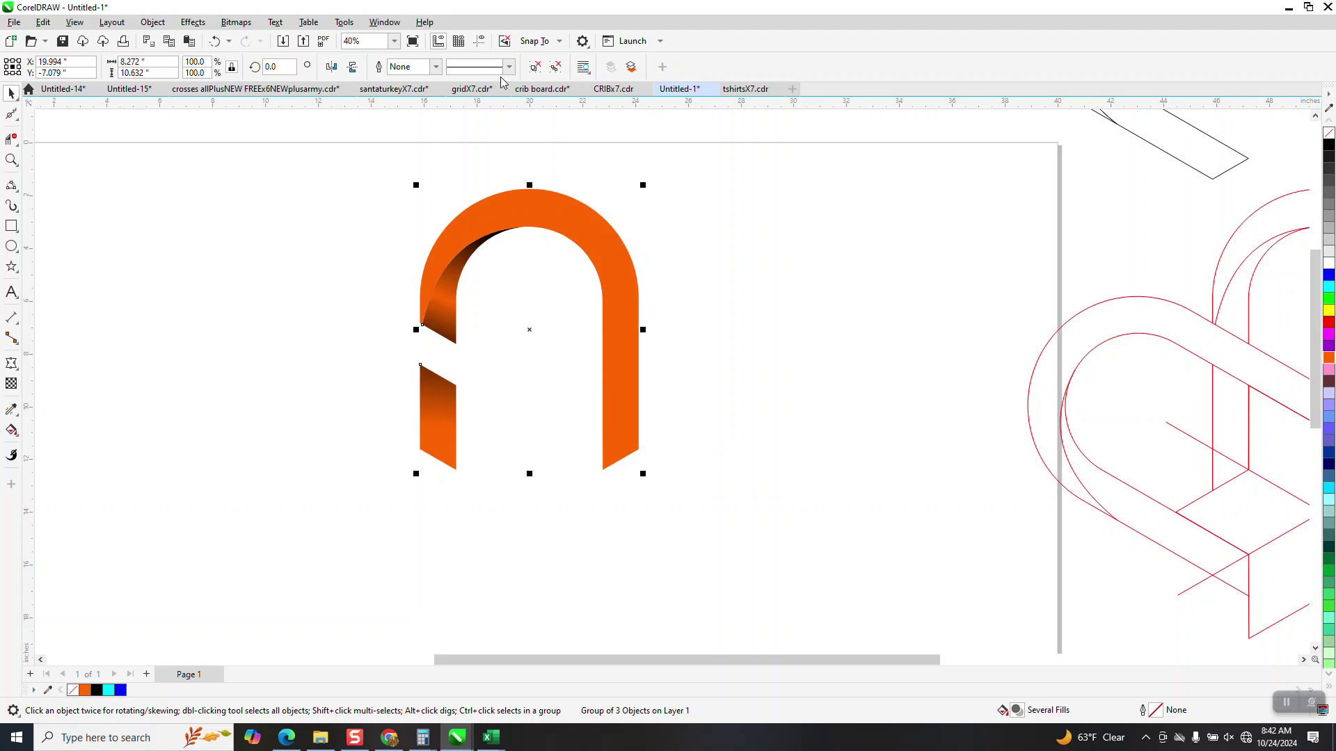
Show the guidelines and move the loop group's rotation center to the guidelines' intersection below the loop
left_click(481, 42)
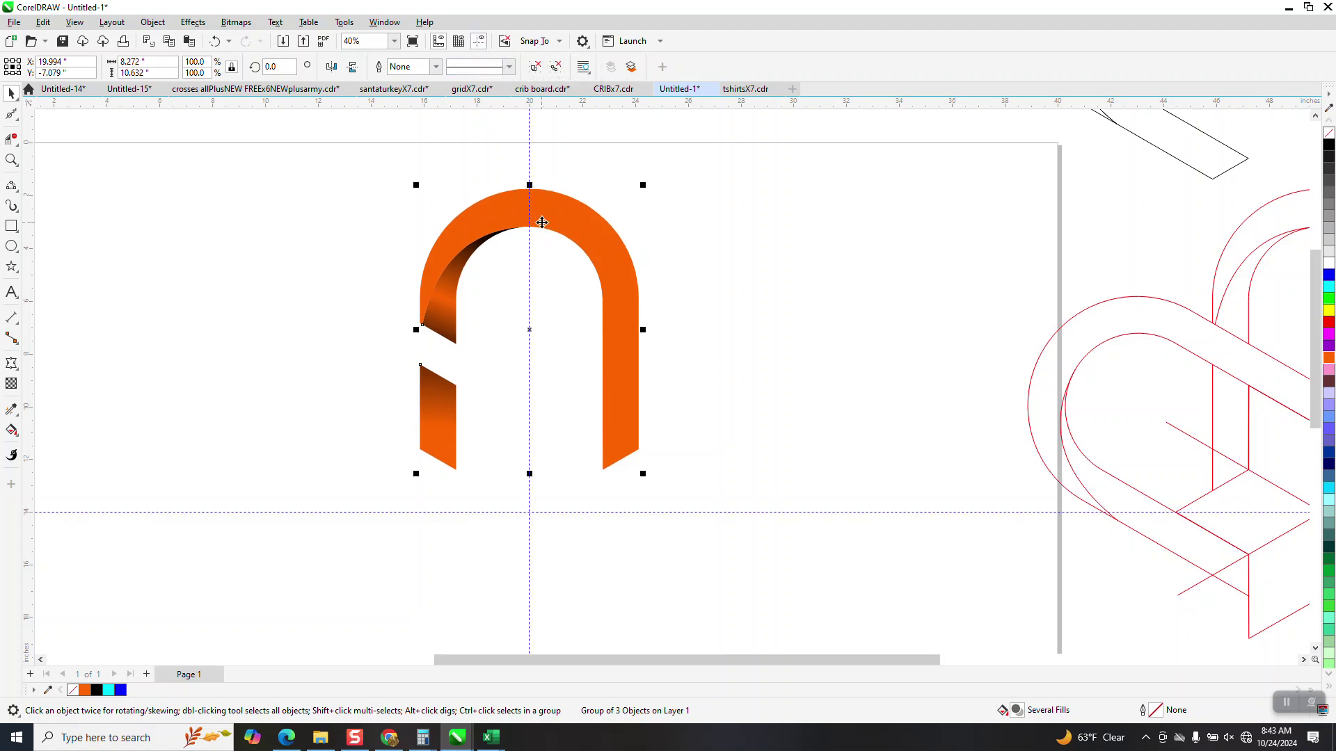
left_click(621, 249)
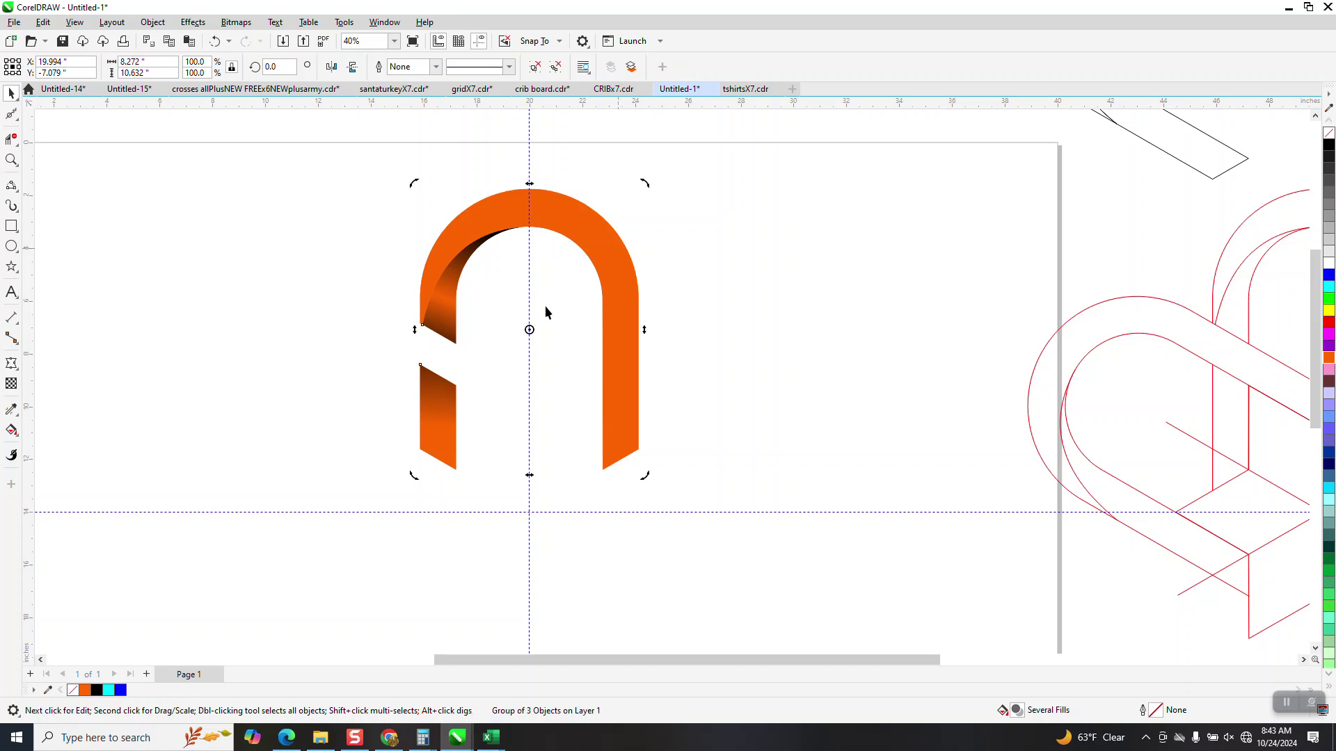
left_click_drag(528, 330, 525, 506)
left_click(619, 286)
left_click(619, 286)
left_click_drag(525, 506, 530, 510)
left_click(621, 384)
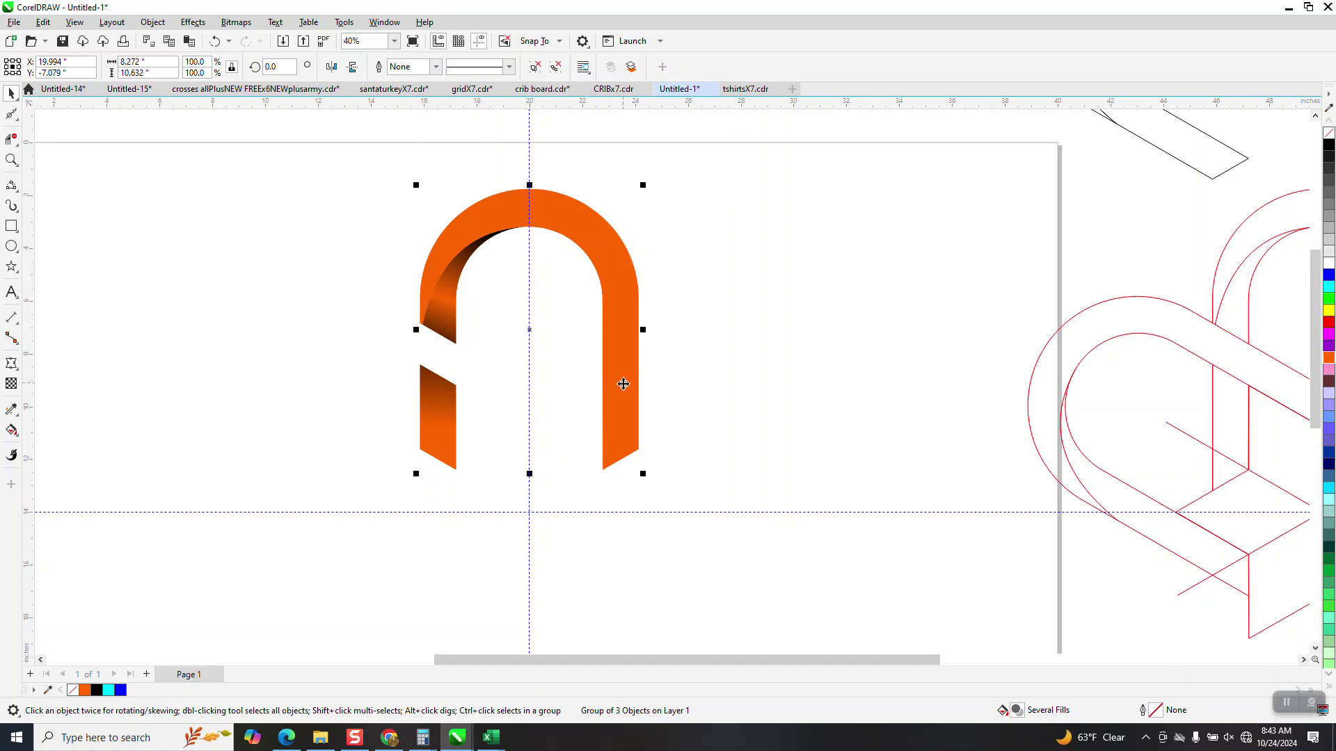
Create five copies of the loop group around the rotation center, each rotated a further 60 degrees
left_click(584, 238)
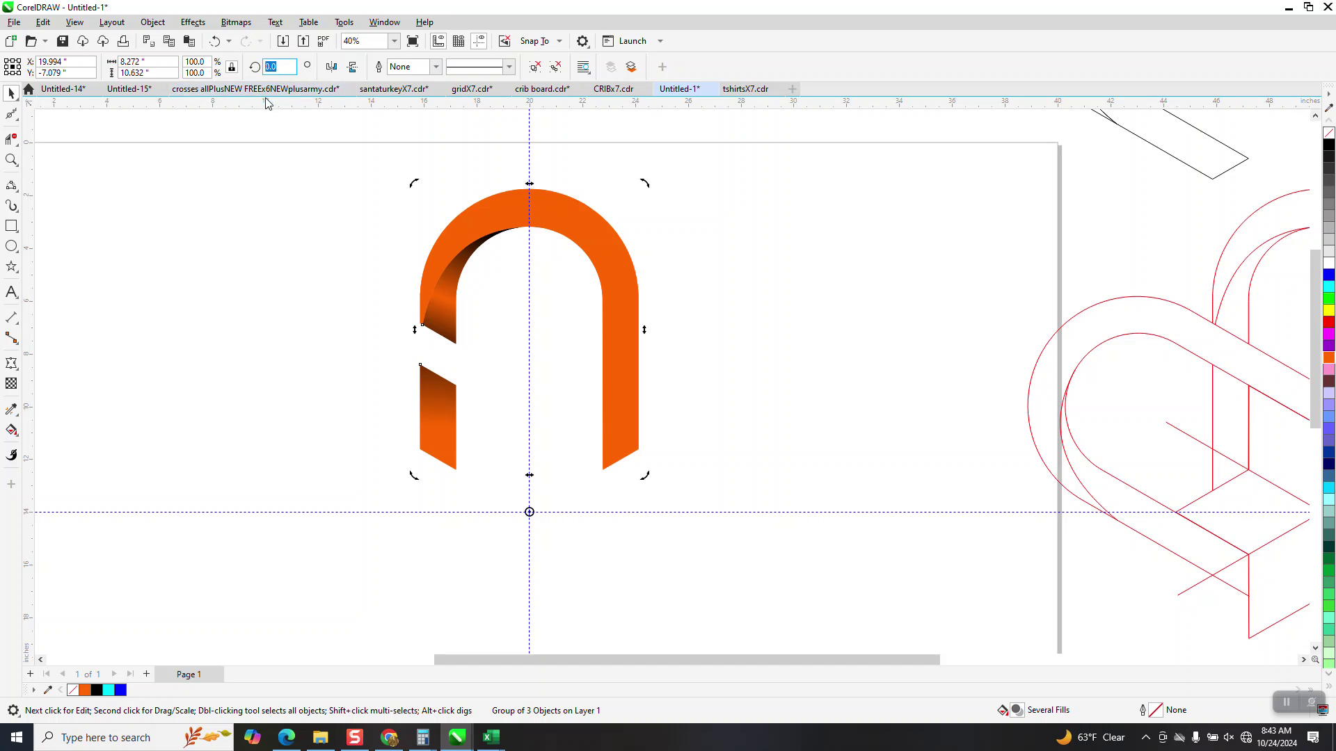
key("Return")
key("ctrl+r")
key("ctrl+r")
key("ctrl+r")
key("ctrl+r")
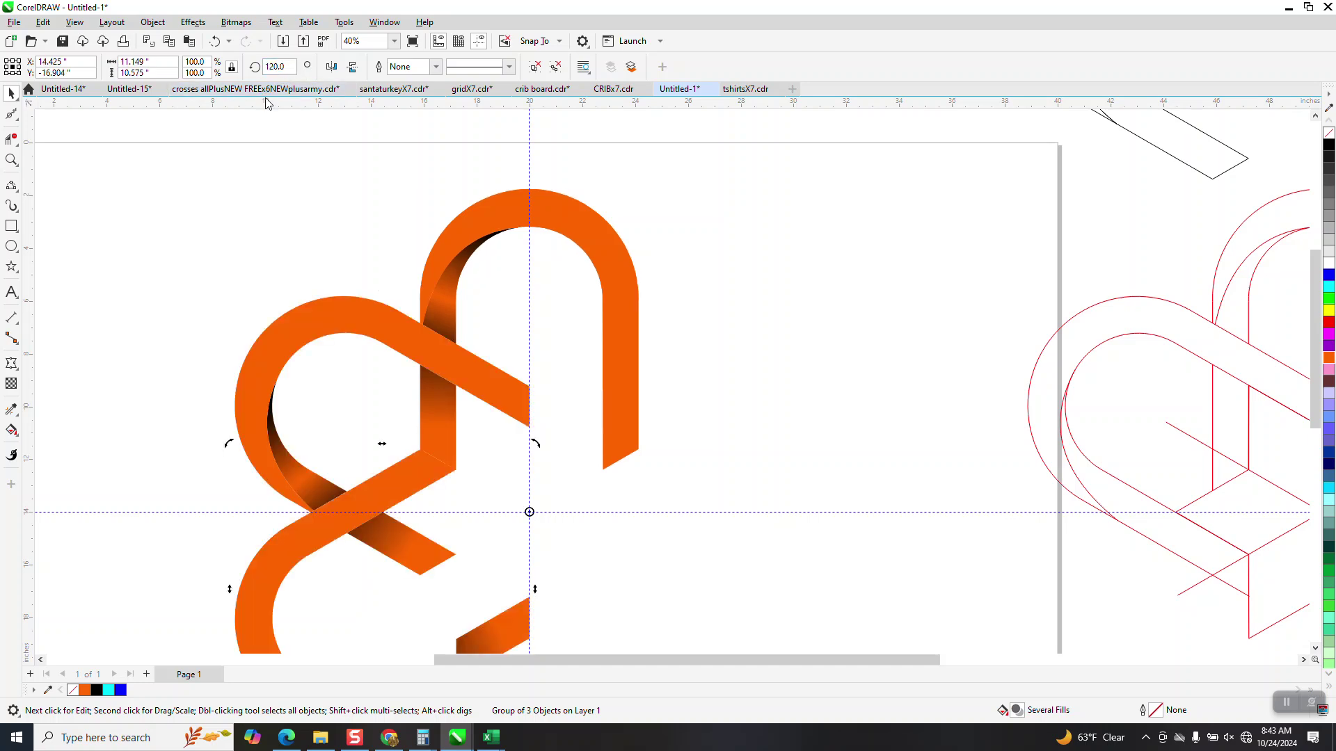
Select all six loop groups of the knot and ungroup them into individual band sections
left_click(524, 291)
left_click(372, 336)
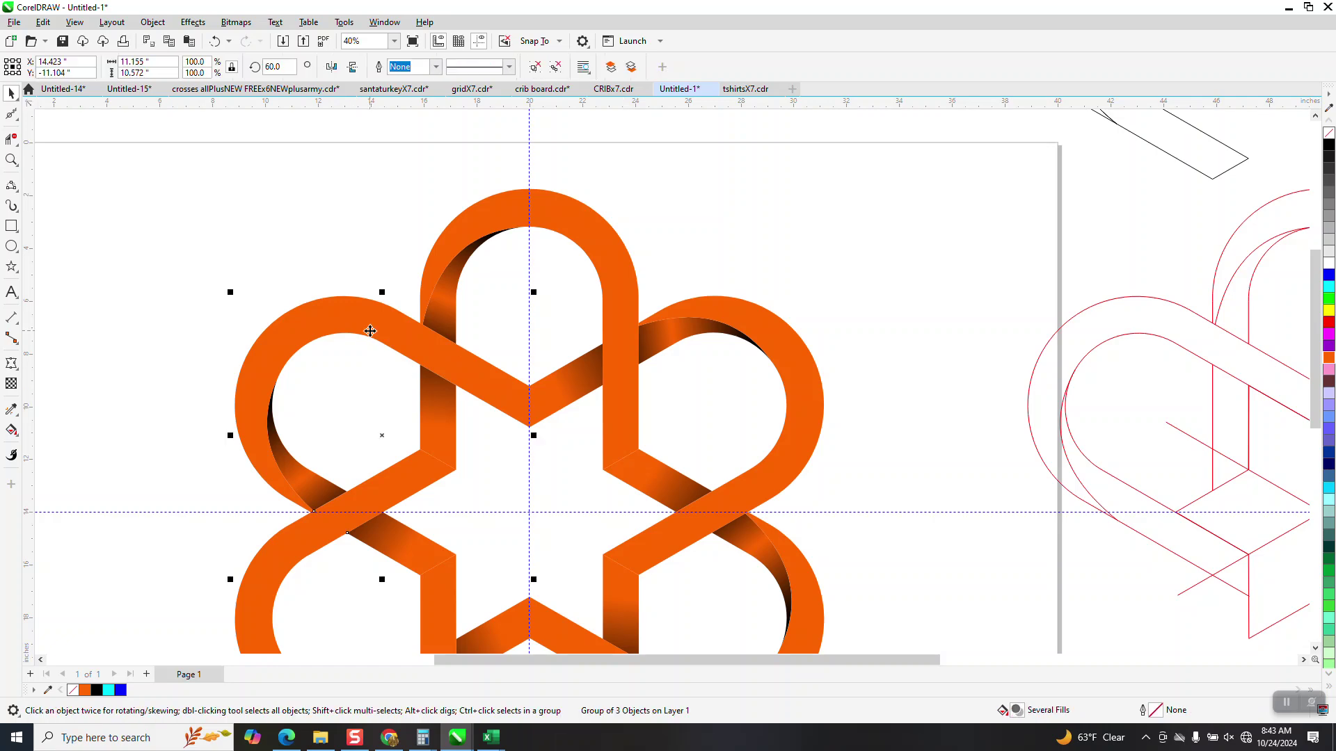
scroll(381, 292, "down", 2)
left_click_drag(228, 185, 728, 624)
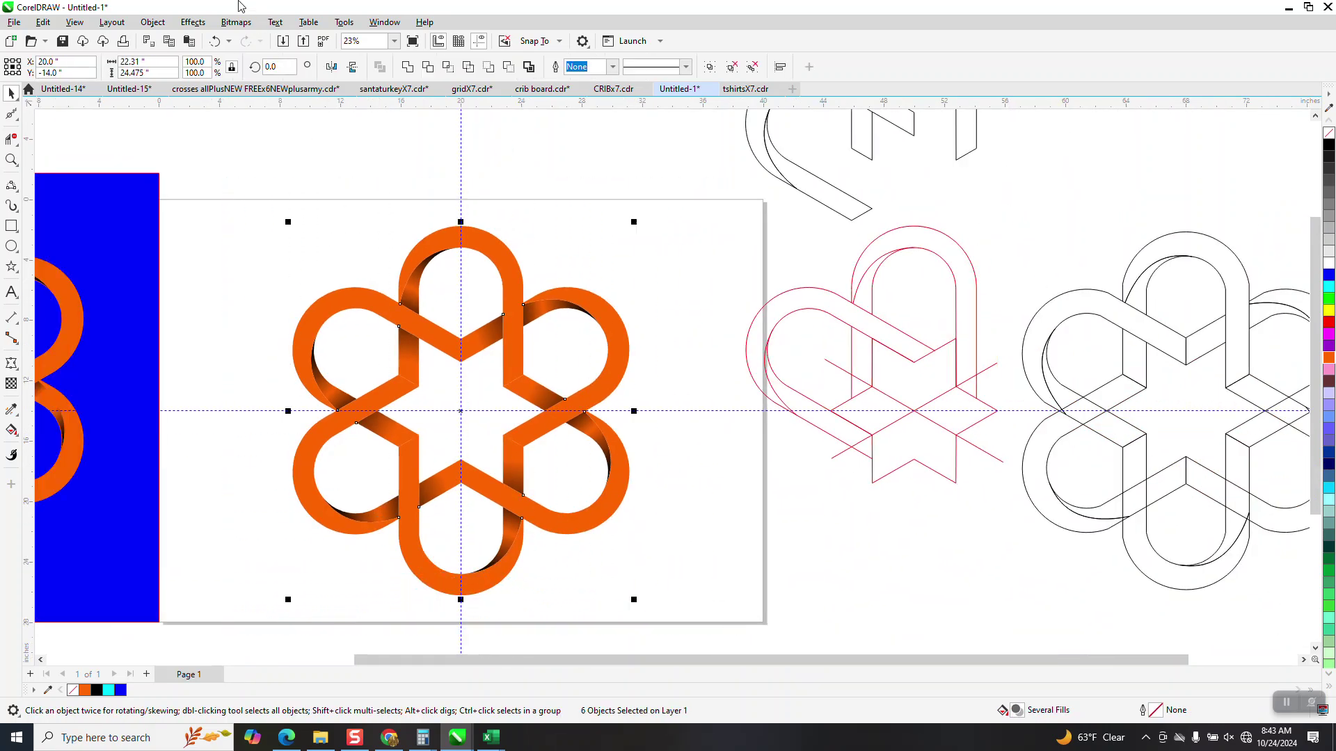
left_click(152, 23)
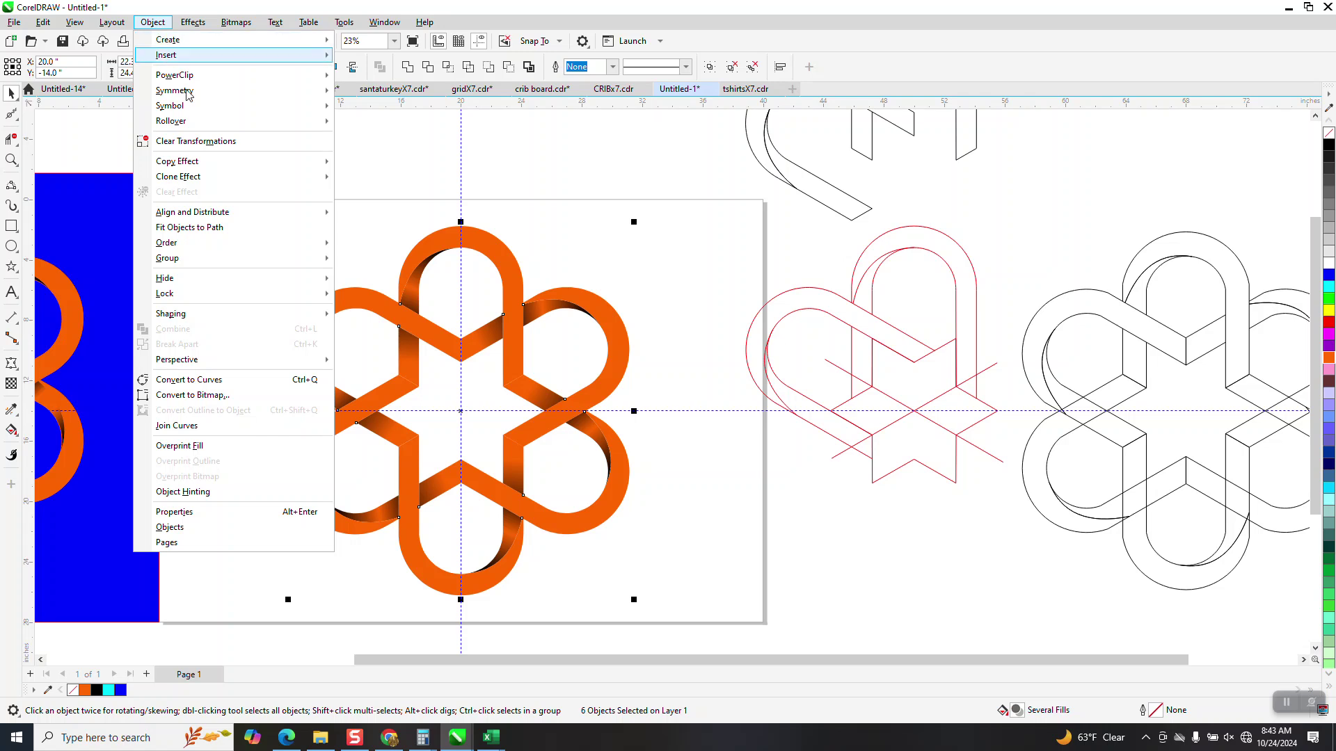
mouse_move(181, 249)
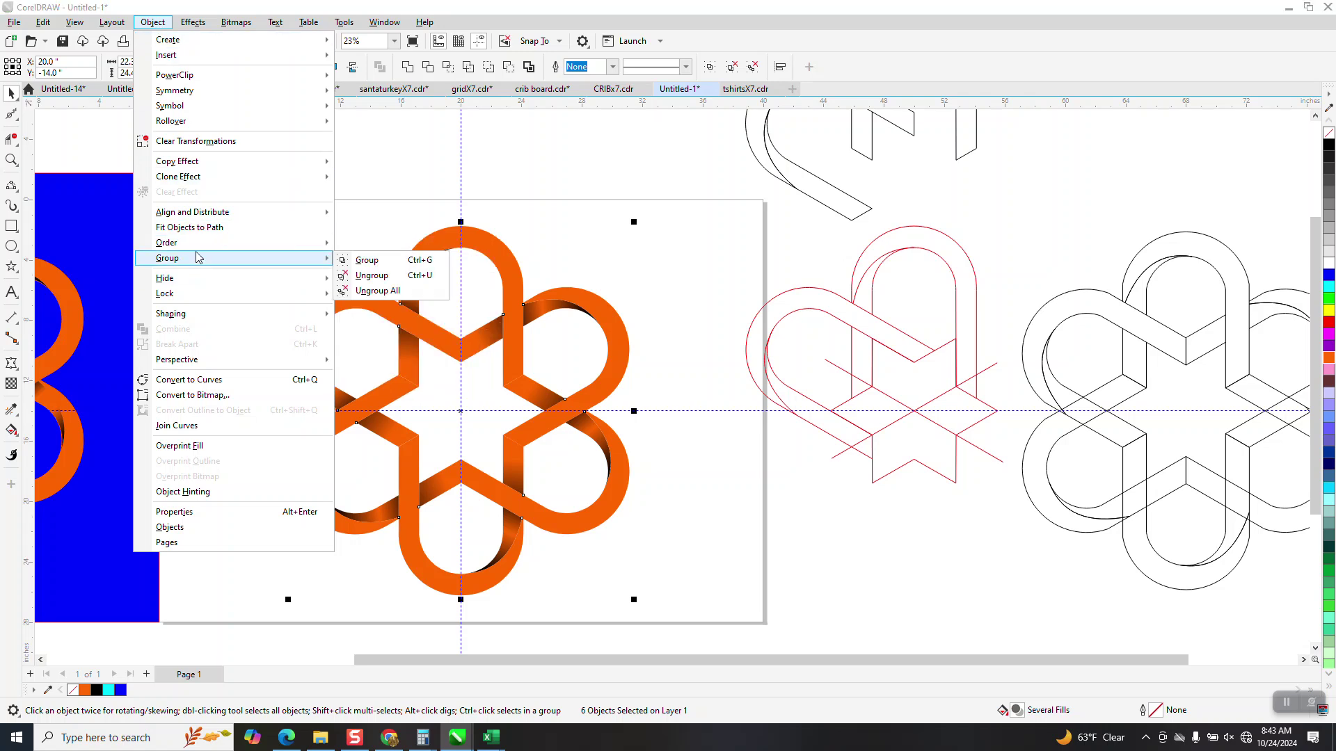
left_click(313, 209)
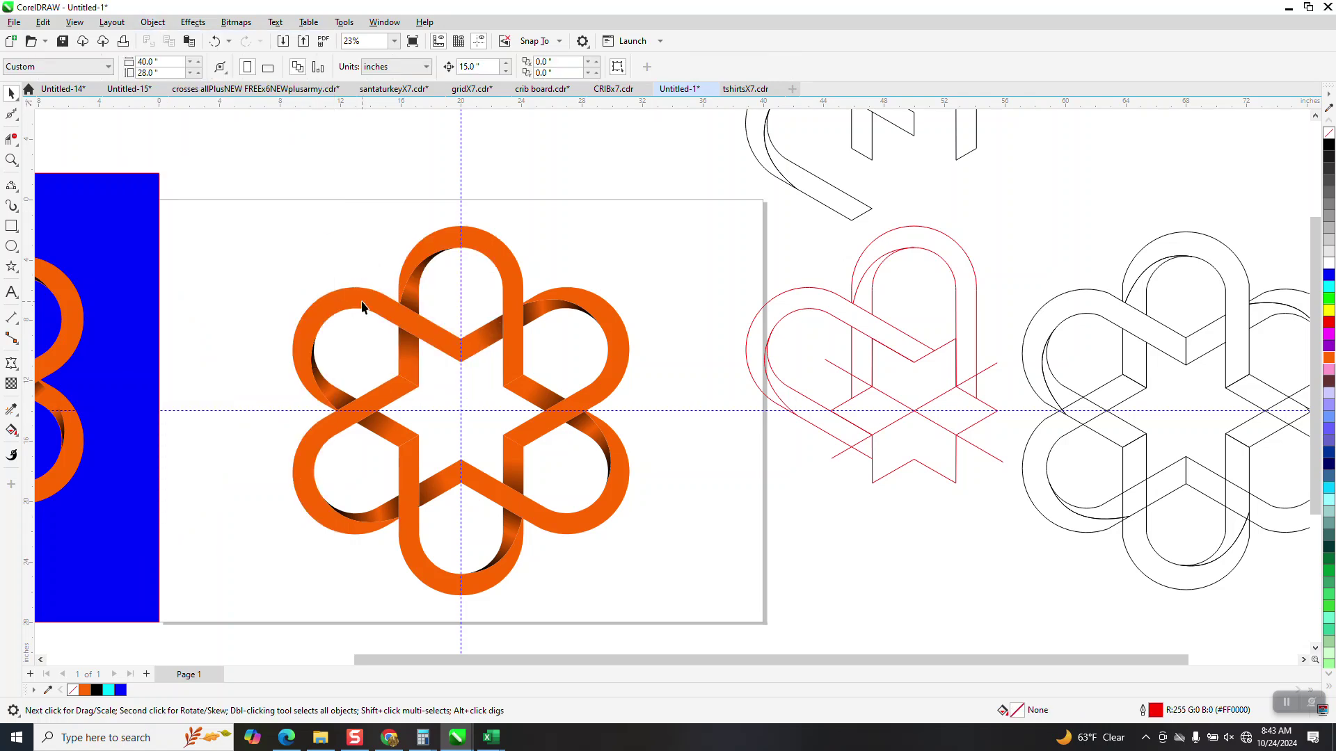
left_click(12, 161)
left_click_drag(262, 248, 615, 500)
left_click(11, 92)
left_click(484, 232)
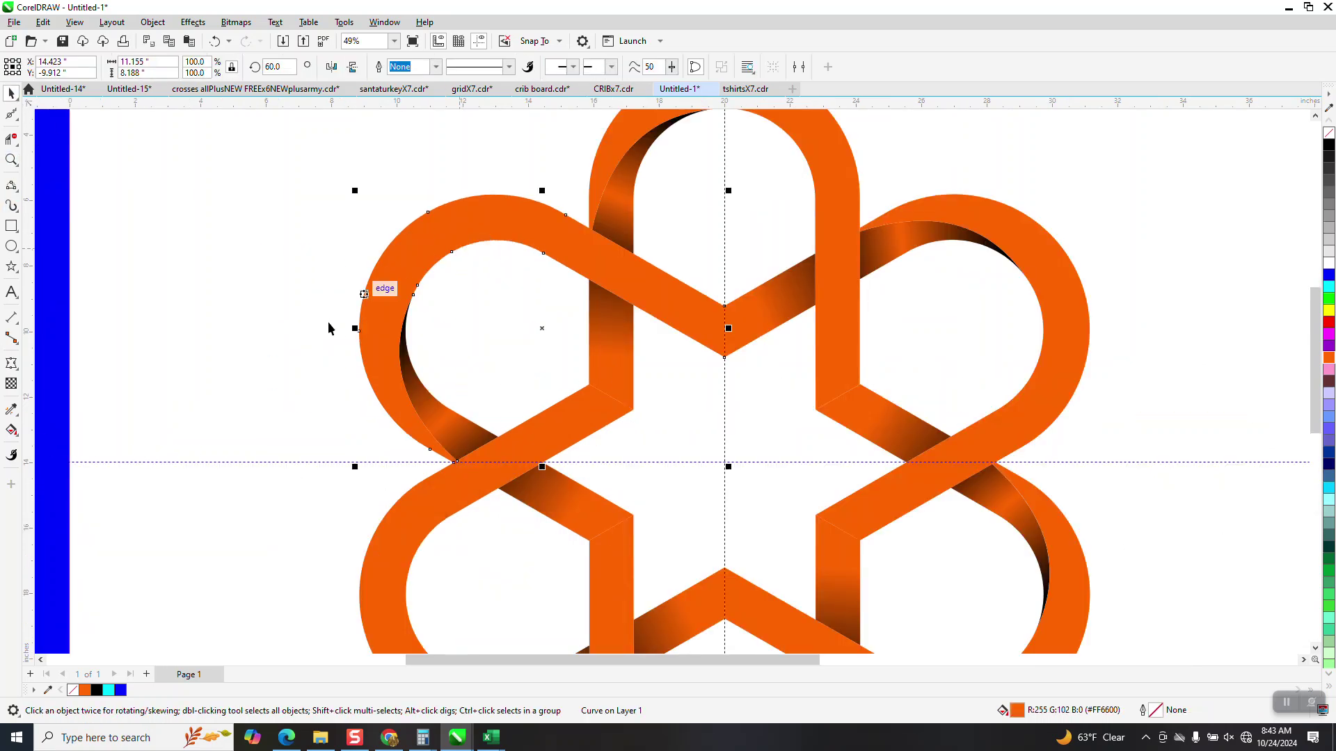
left_click(15, 417)
left_click(16, 433)
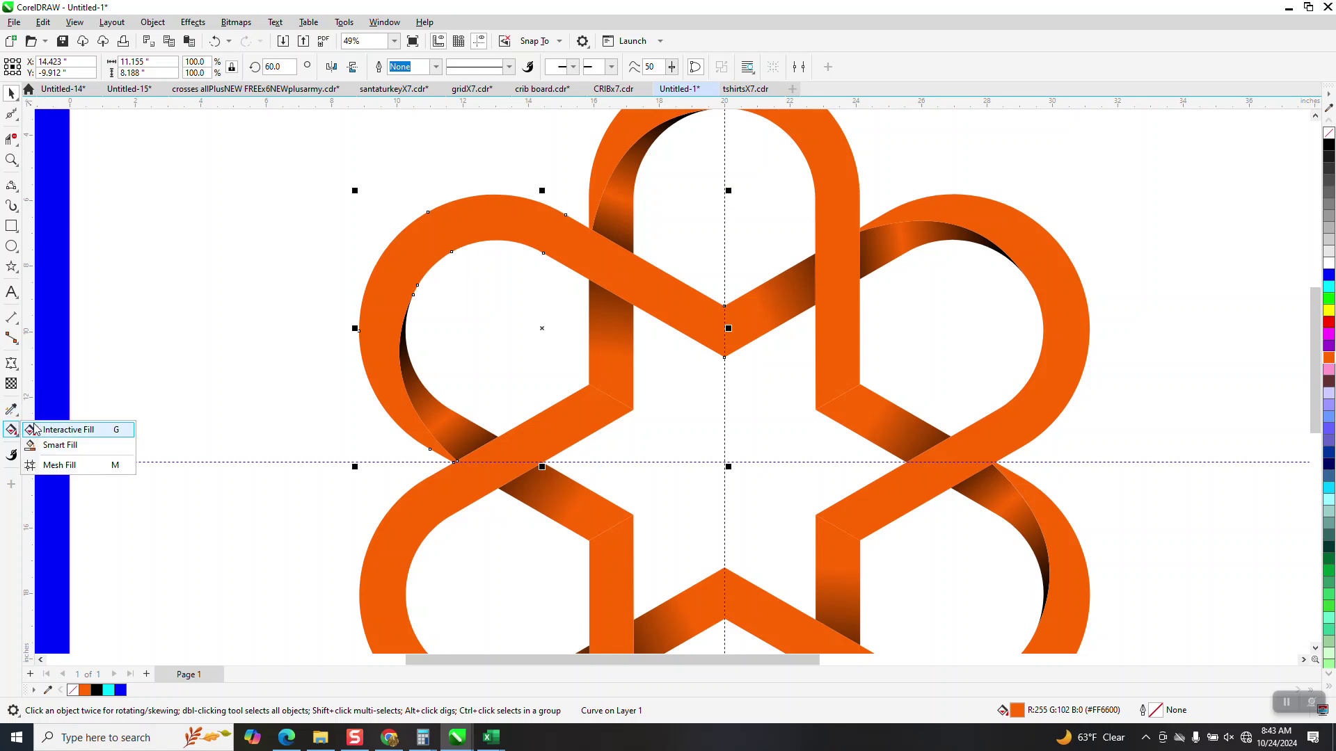
left_click(54, 431)
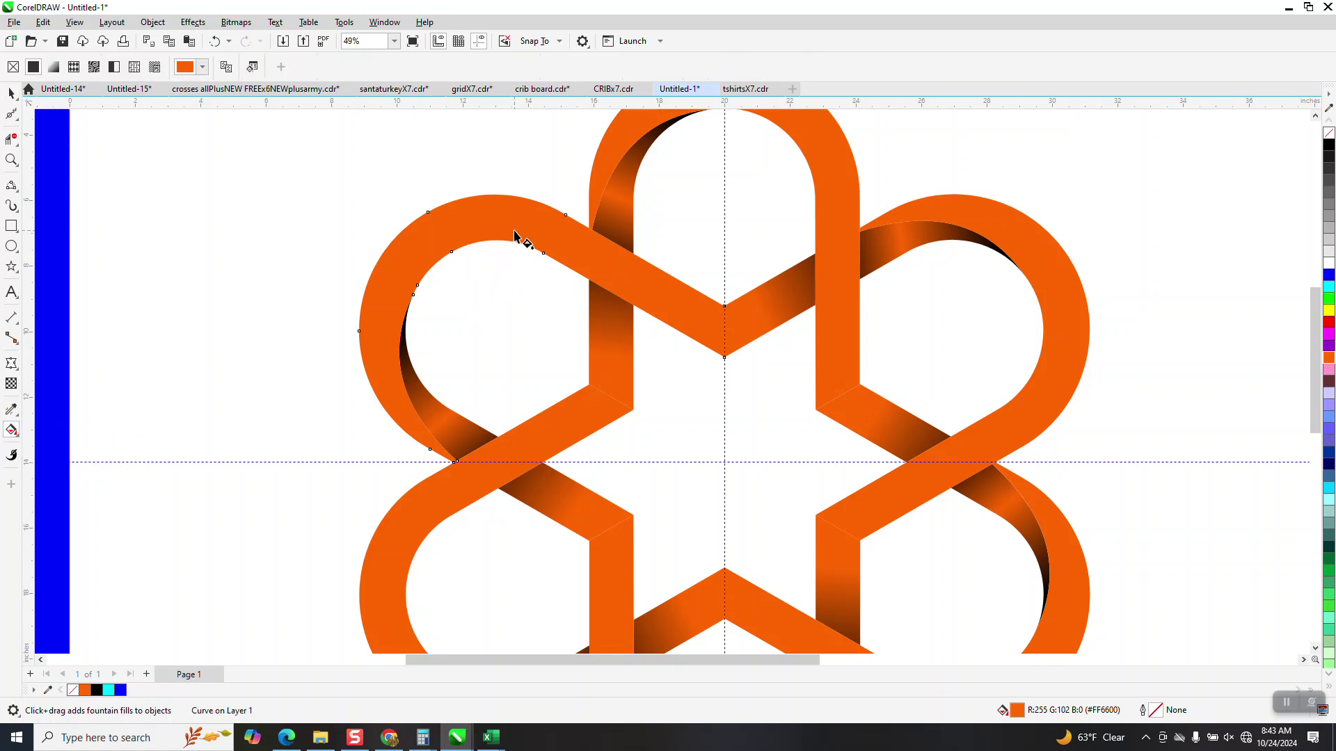
left_click(11, 93)
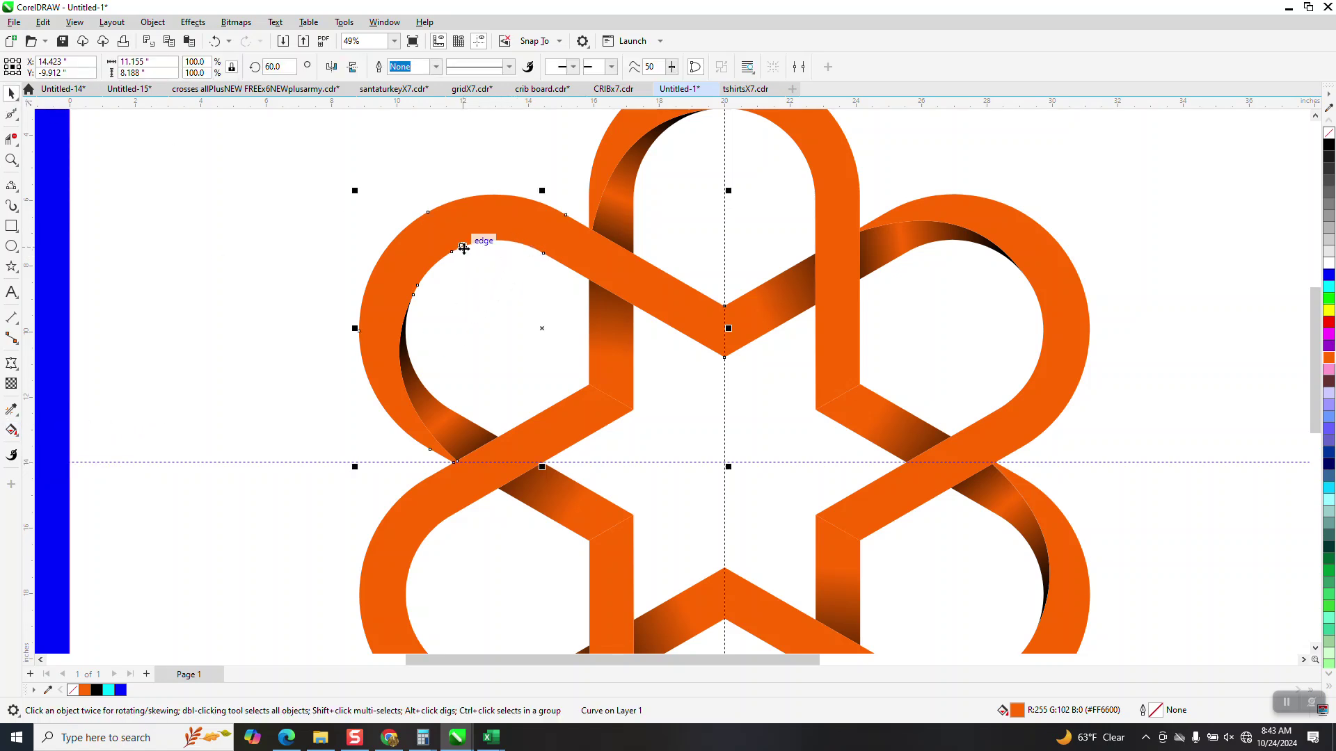
left_click(154, 22)
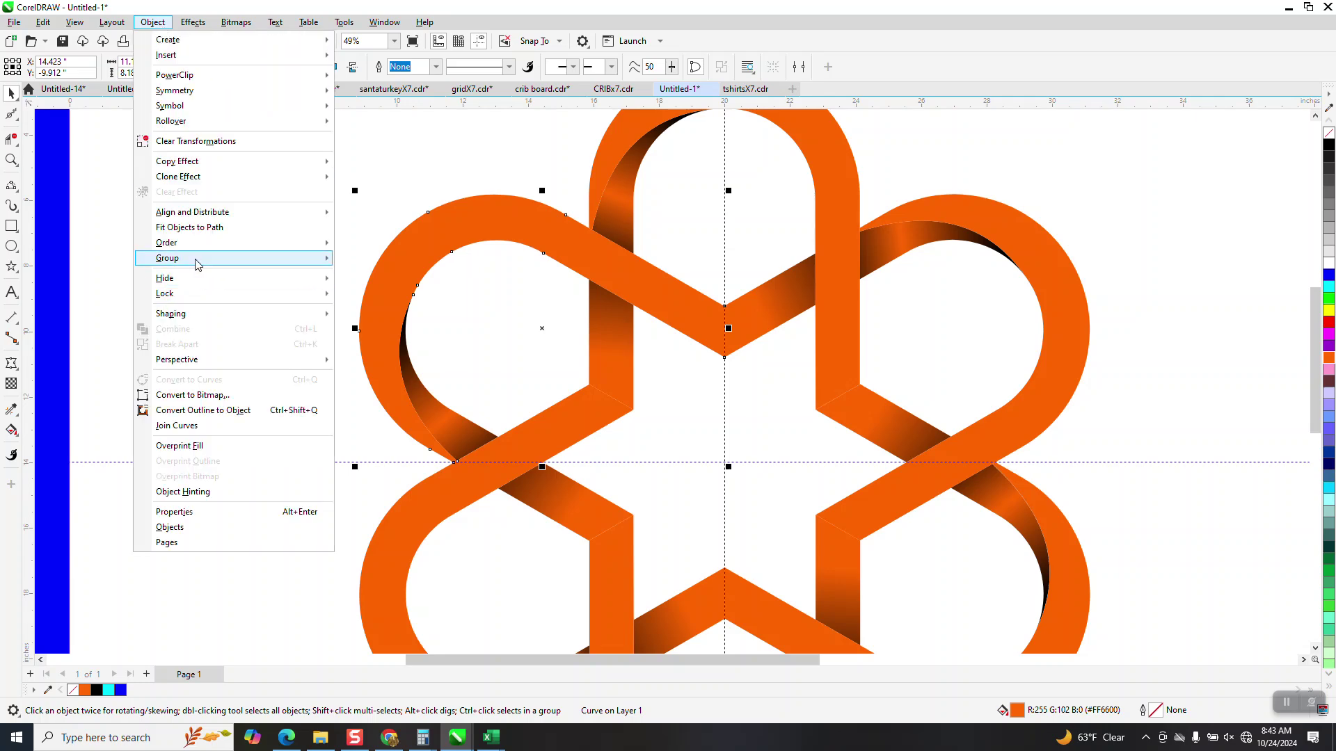
mouse_move(197, 263)
scroll(417, 210, "down", 1)
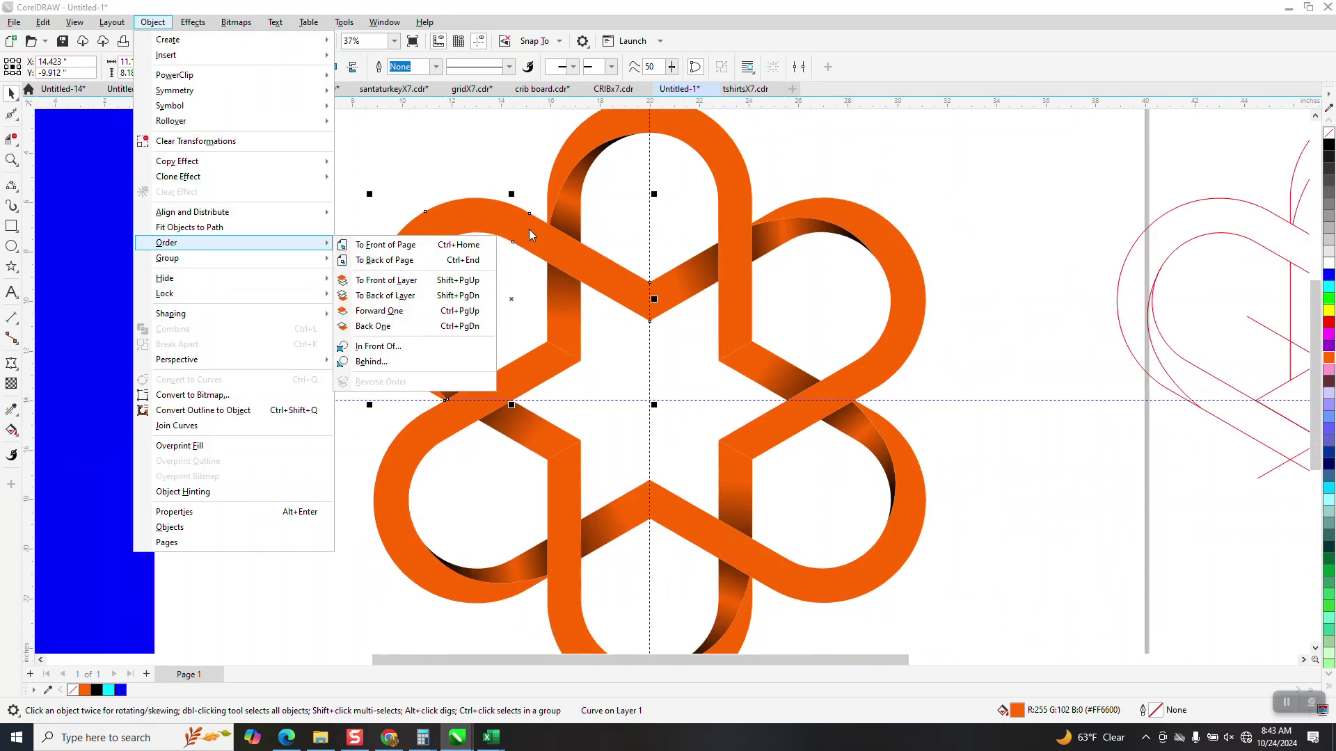
Try moving the upper-left loop's main orange band left, away from the knot, and undo the move
left_click(533, 186)
left_click(515, 220)
key("l")
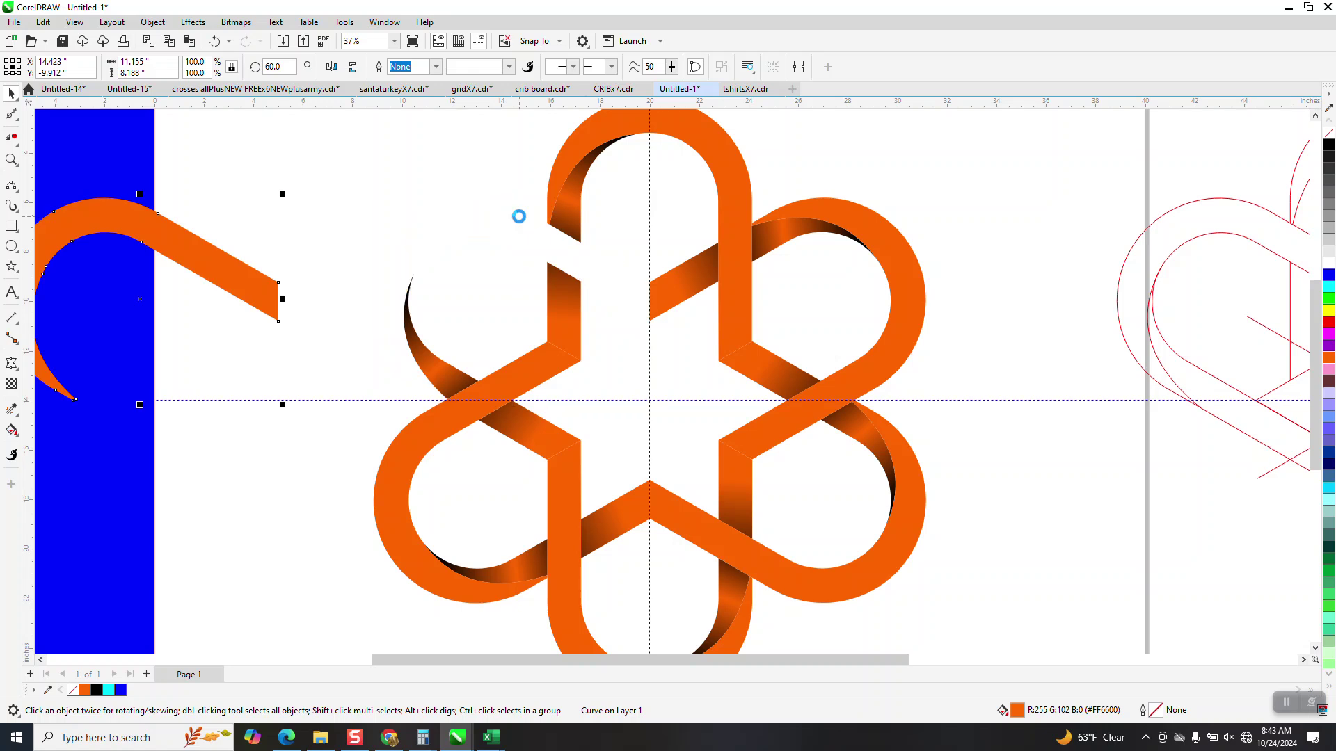
key("ctrl+z")
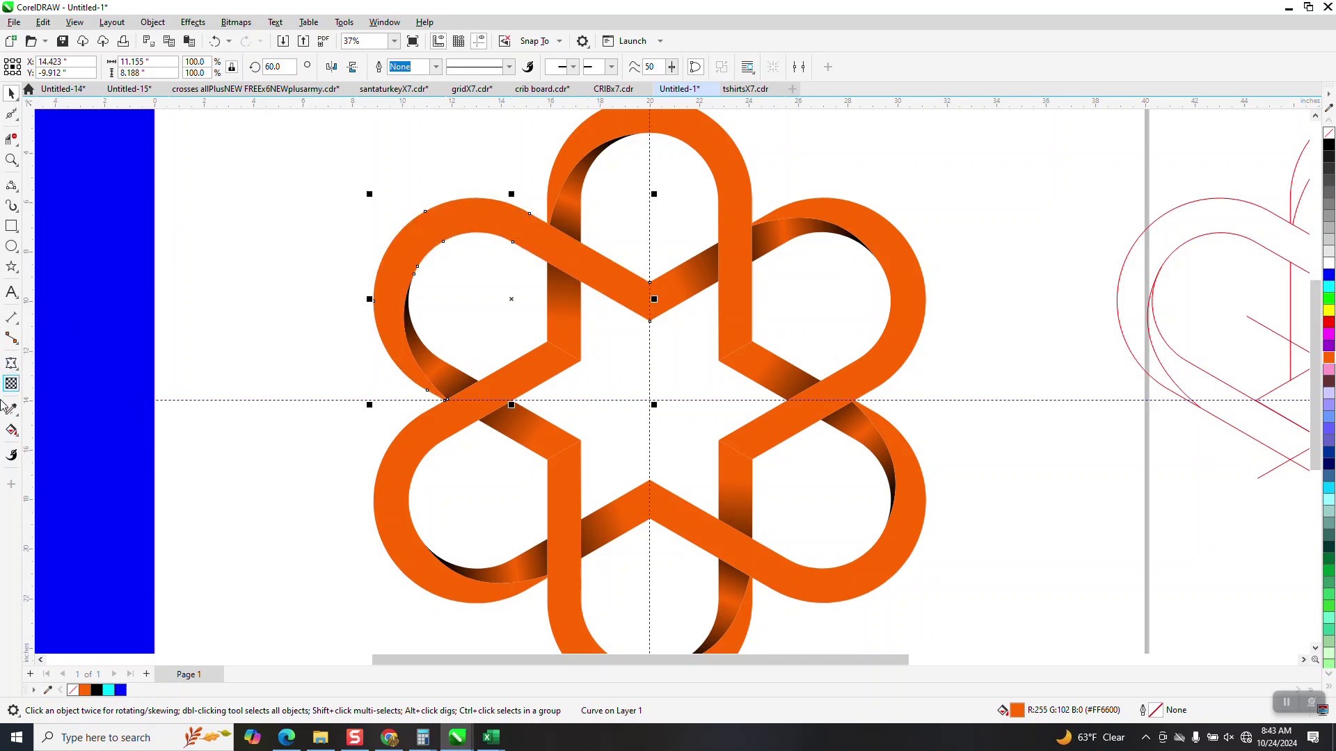
left_click(330, 301)
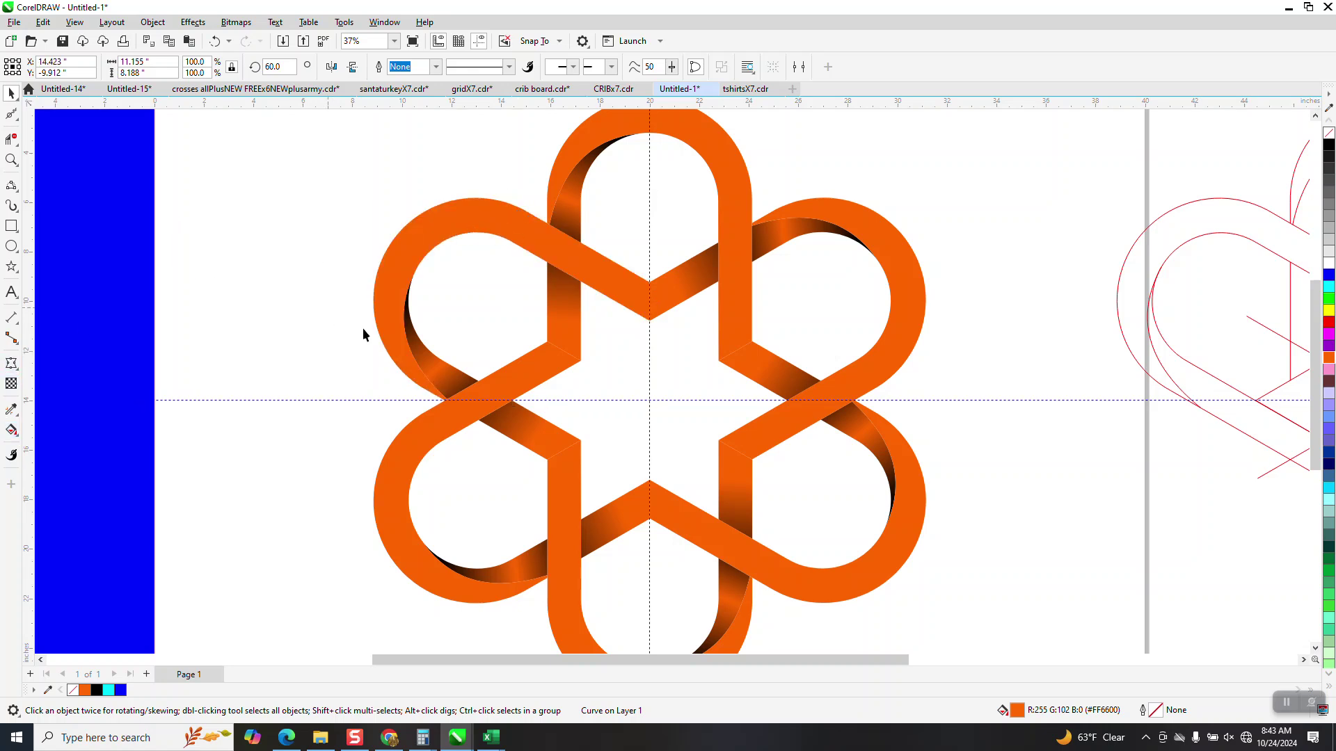
Change the middle color of the upper-left loop's inner crescent fountain fill to green, and select that loop's short lower section
left_click(440, 374)
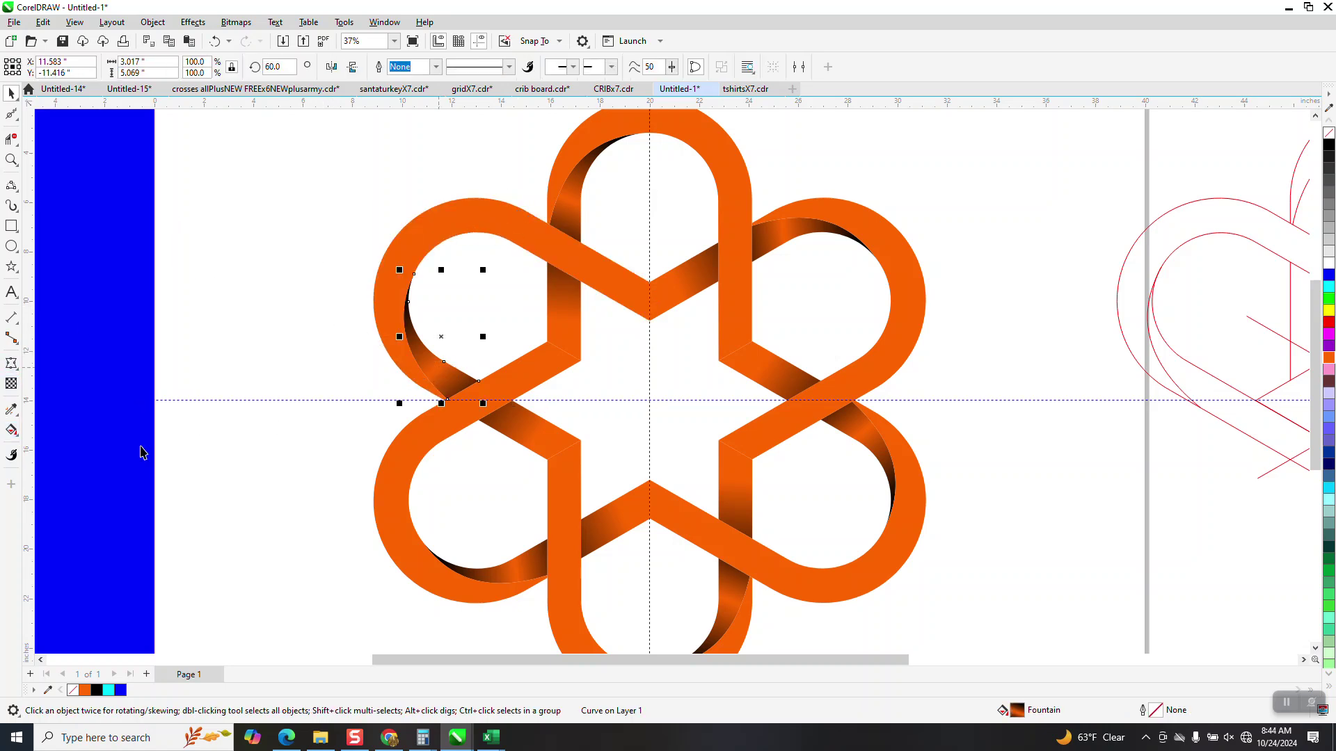
left_click(15, 433)
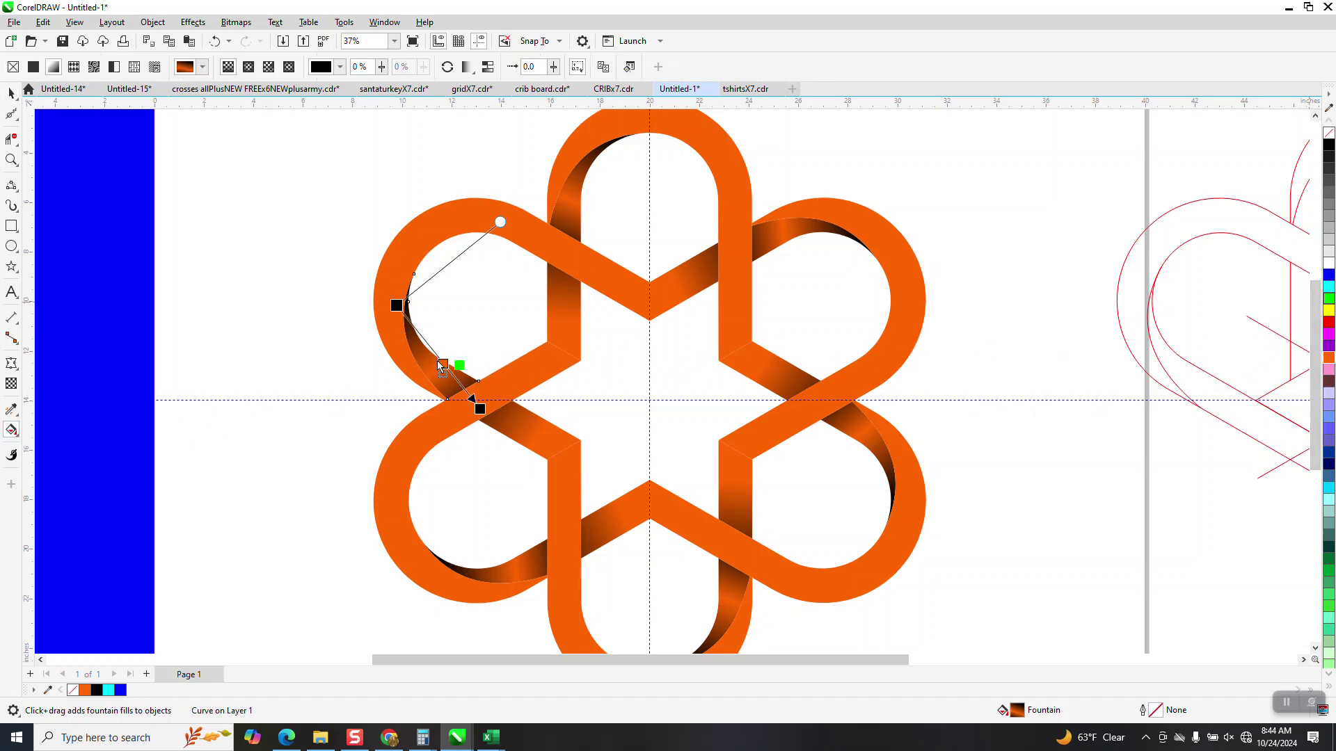
left_click_drag(443, 368, 443, 367)
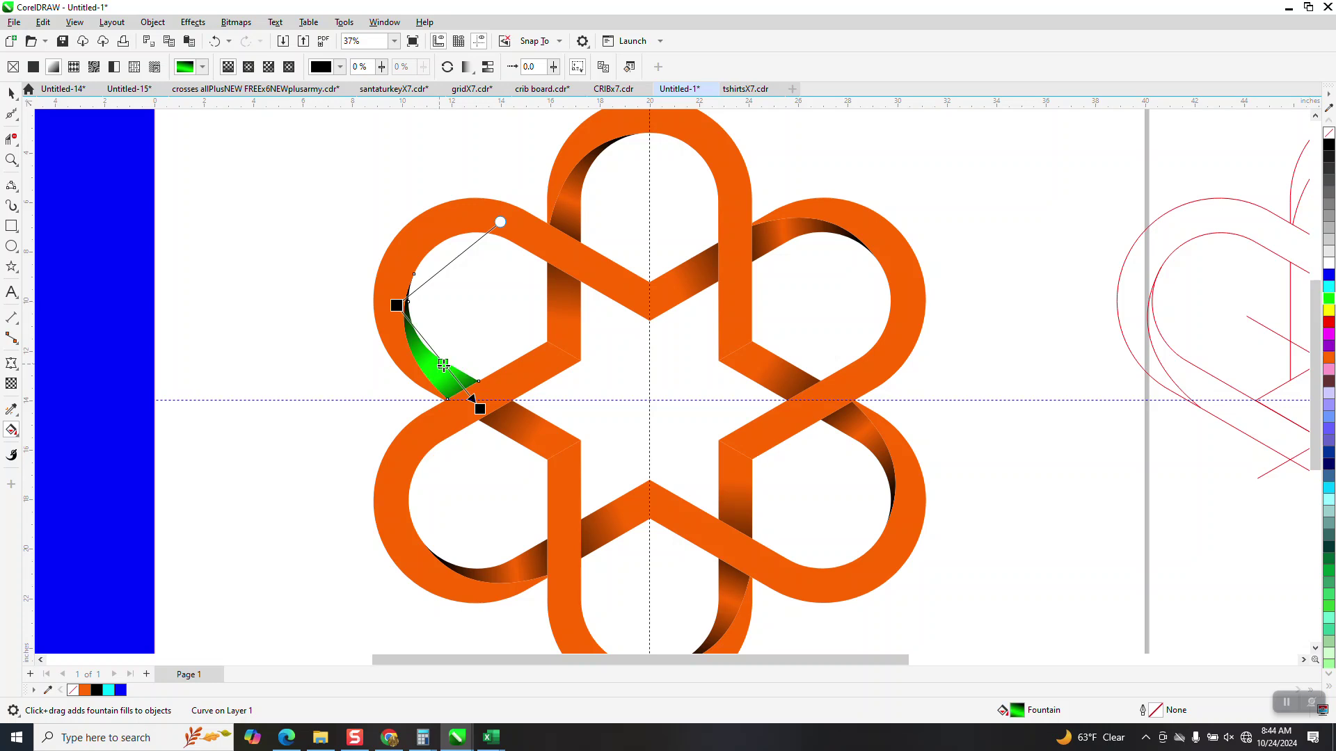
left_click(555, 443)
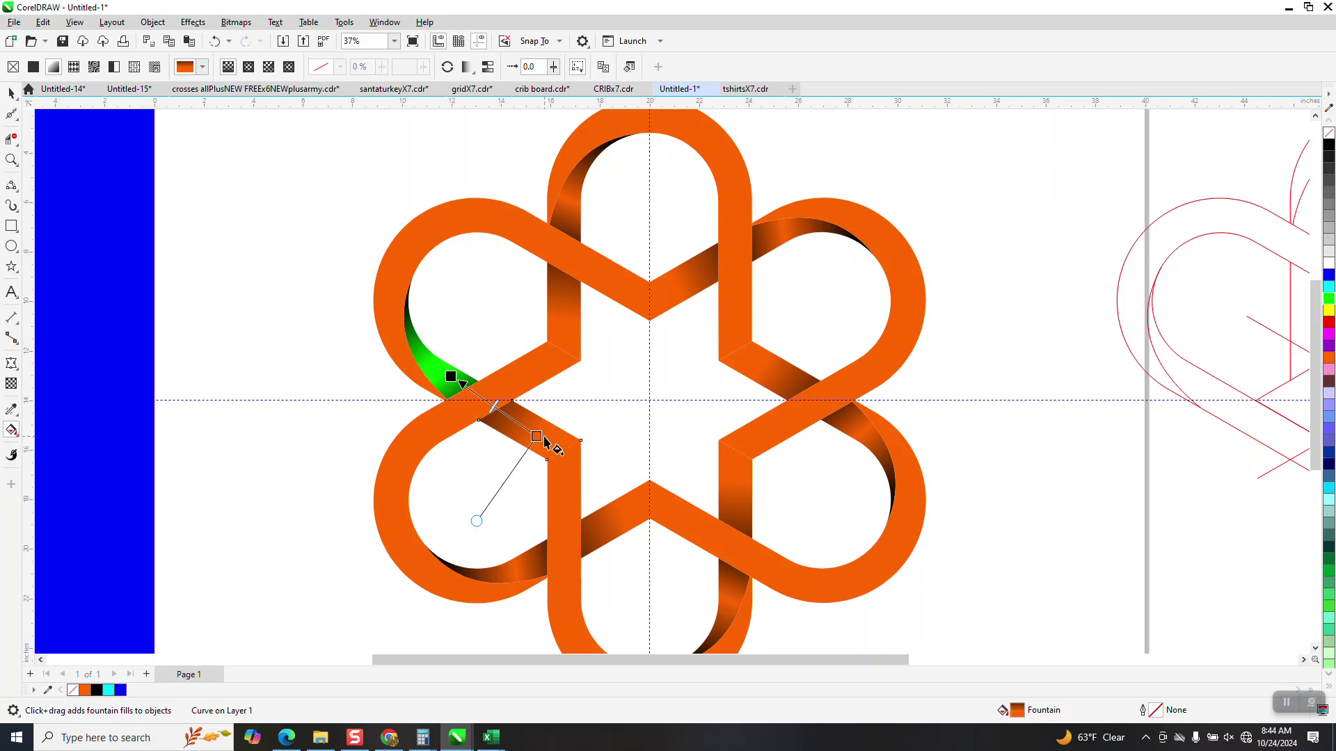
Recolor the upper-left loop's short lower section's fountain fill green, and Smart Fill the loop's main band with green
left_click_drag(1330, 304, 541, 438)
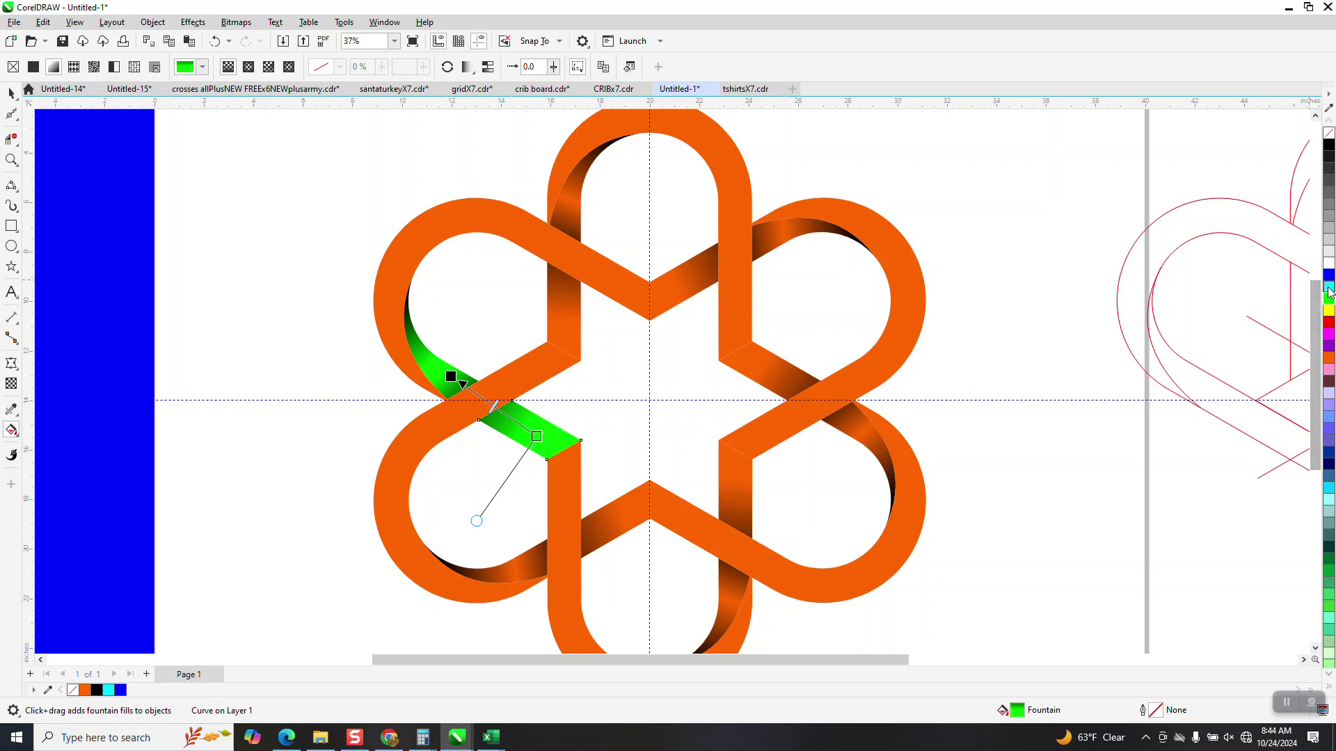
left_click(19, 439)
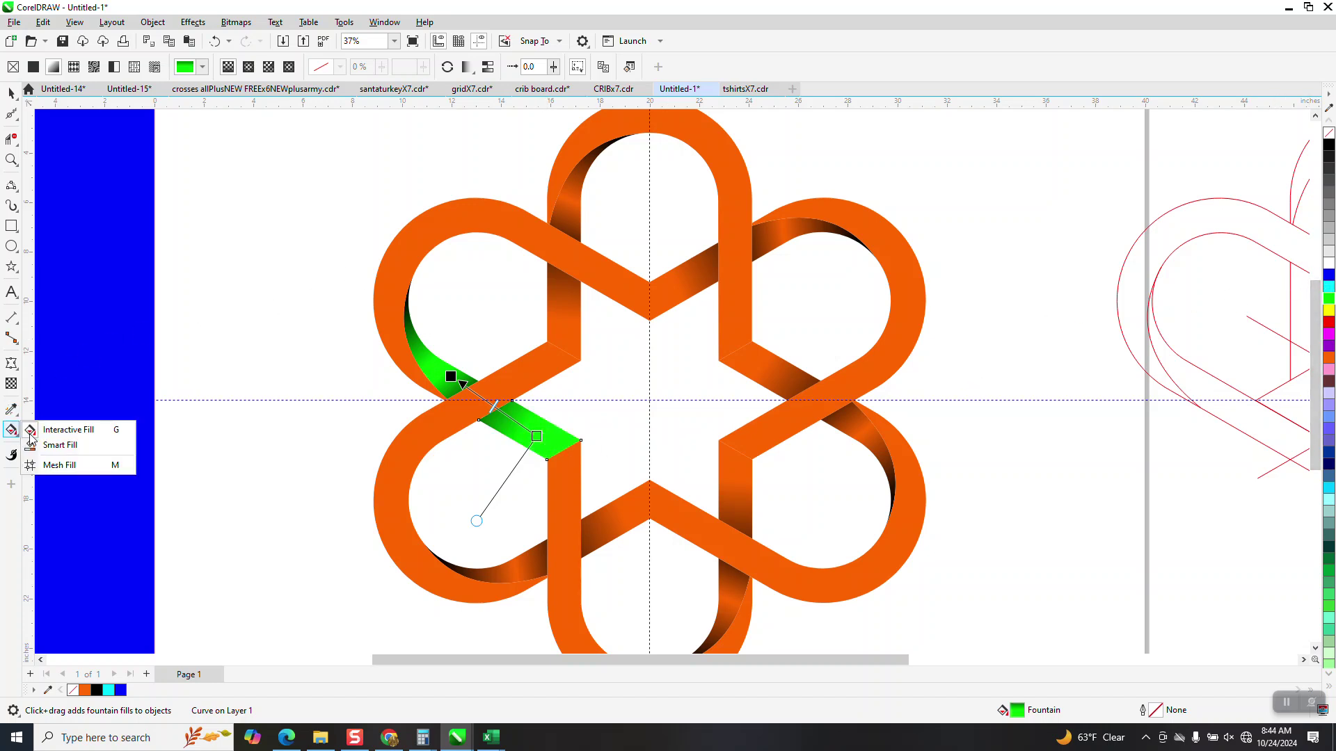
left_click(74, 454)
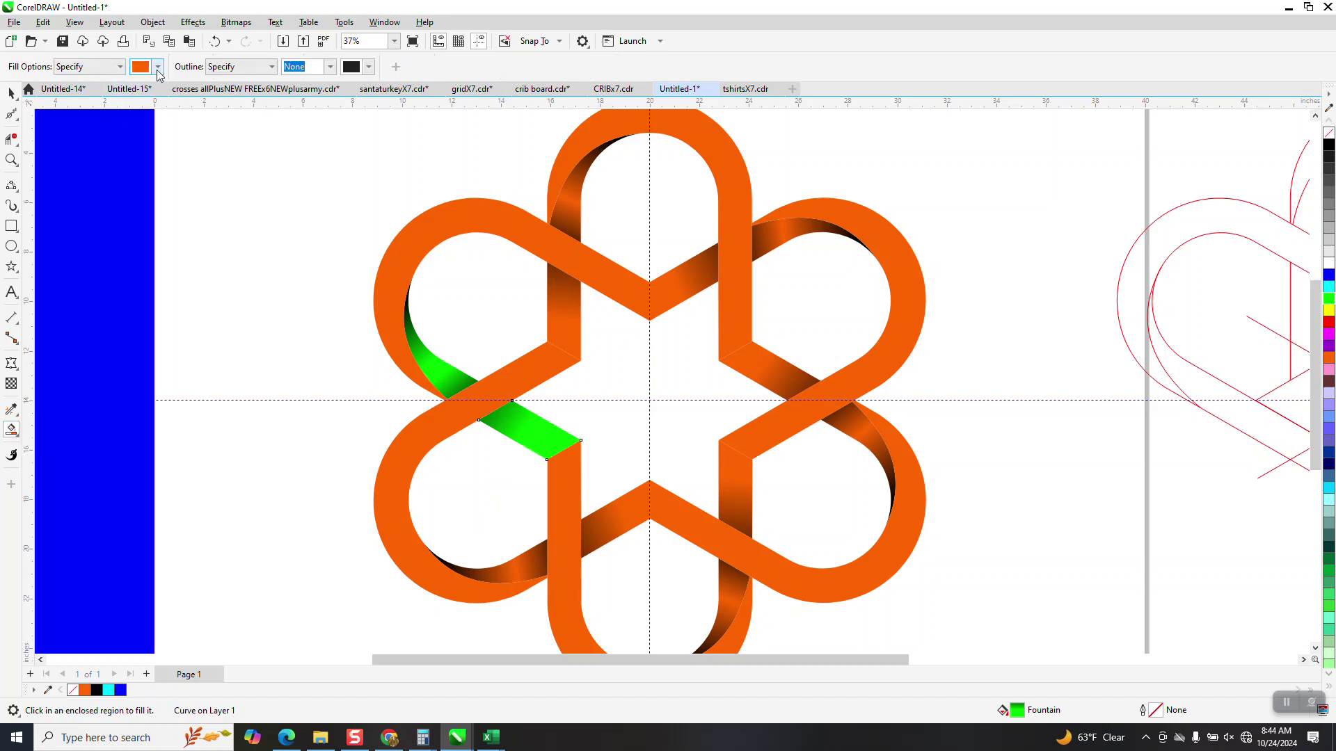
left_click(159, 67)
left_click(234, 154)
left_click(453, 233)
left_click(11, 93)
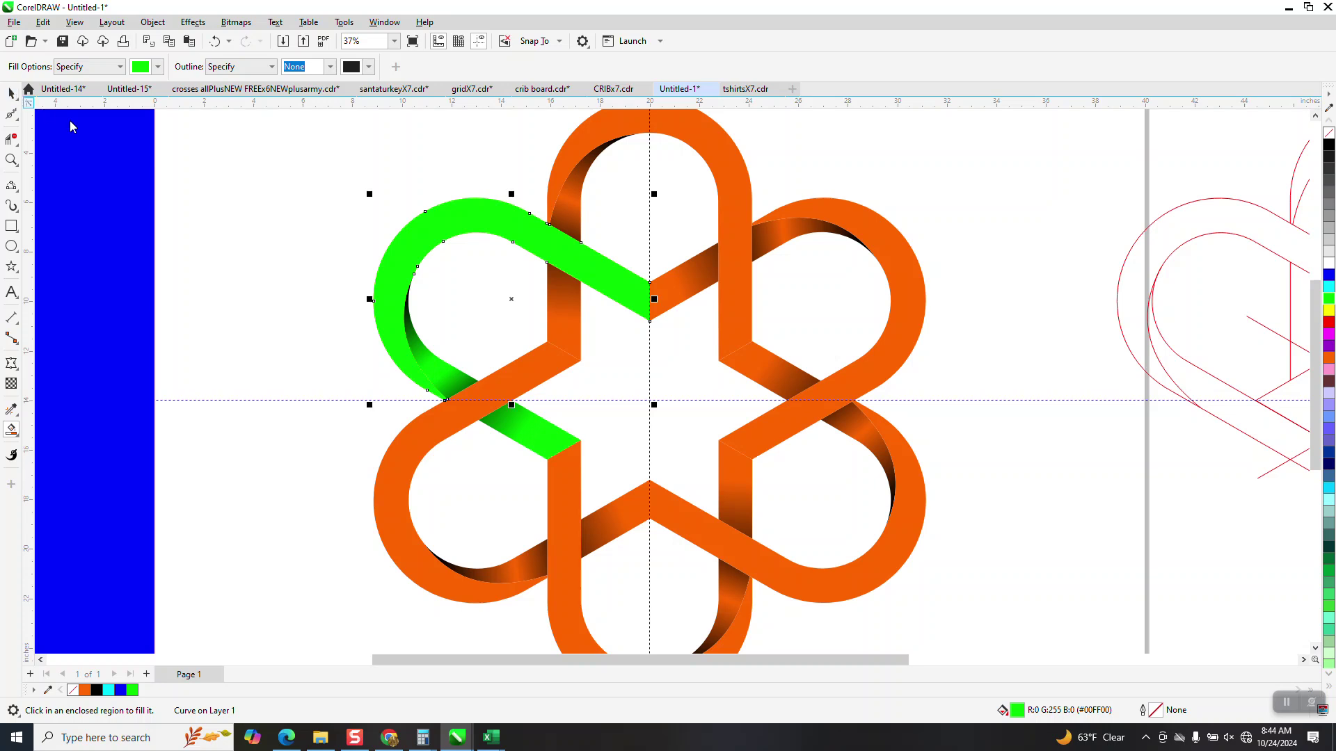
Move the band sections of the lower-left and bottom loops and the lower-right loop's main band down, clear of the knot
scroll(305, 243, "down", 1)
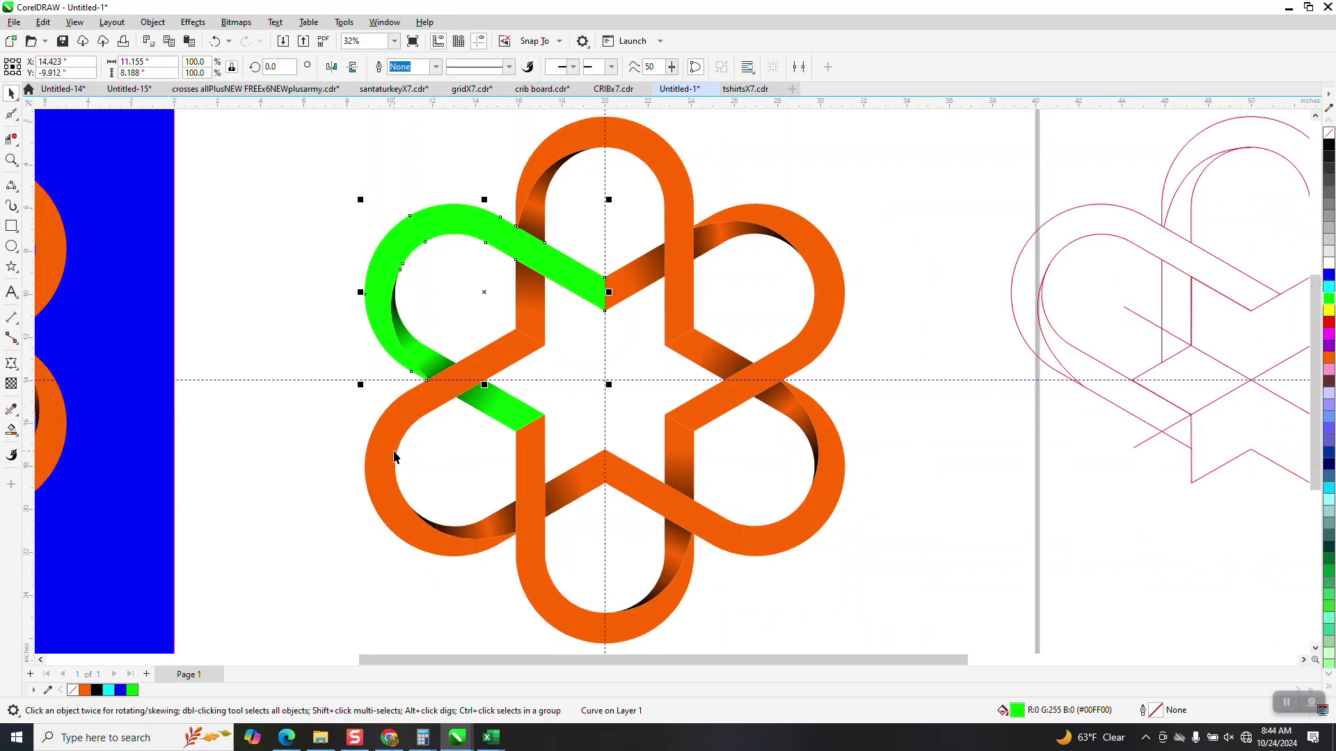
left_click(387, 470)
left_click_drag(438, 495, 555, 576)
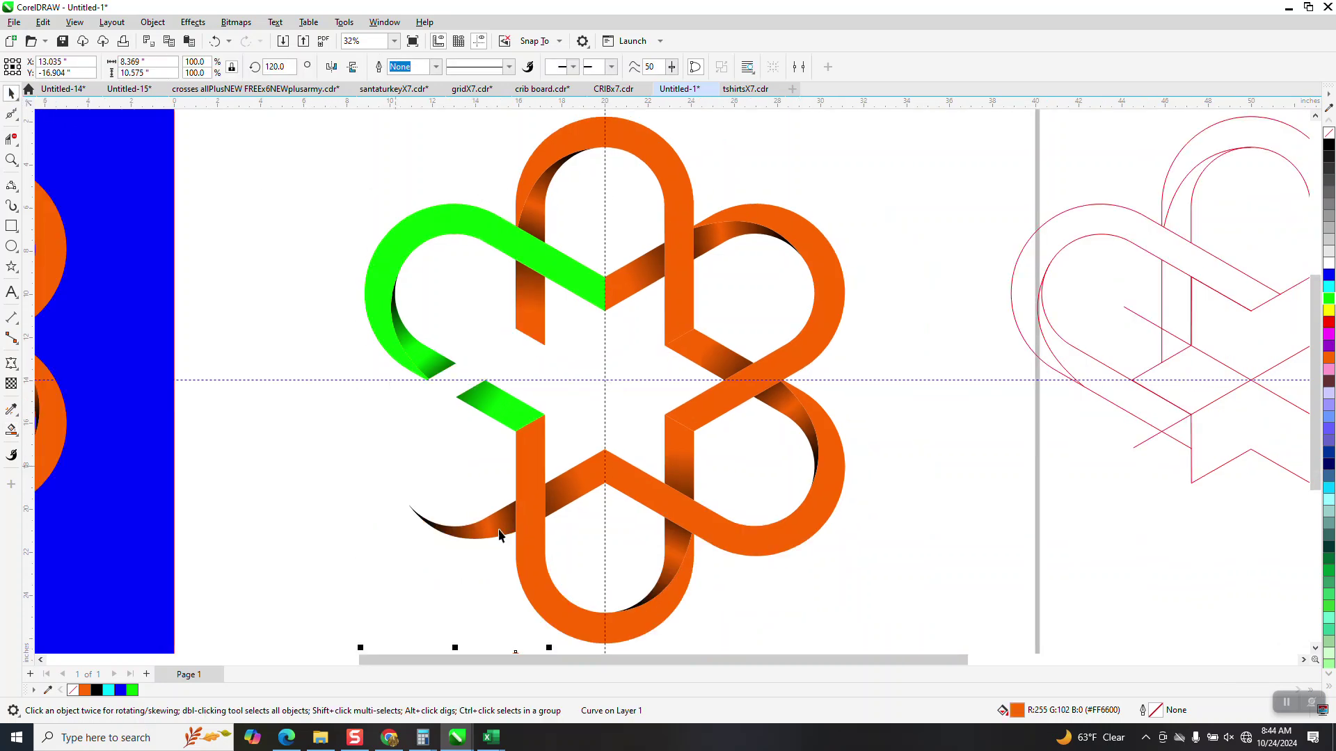
left_click(555, 576)
key("Delete")
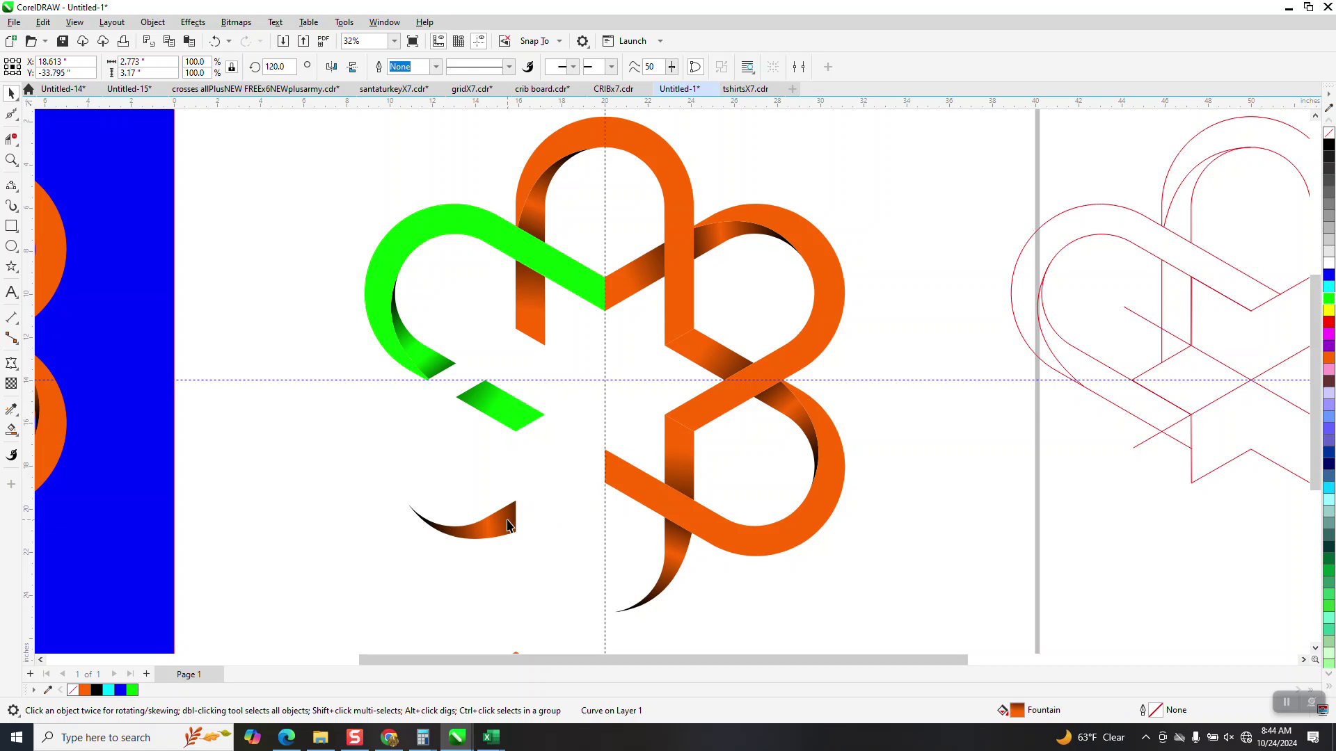
left_click(677, 567)
key("Delete")
left_click(683, 525)
key("Delete")
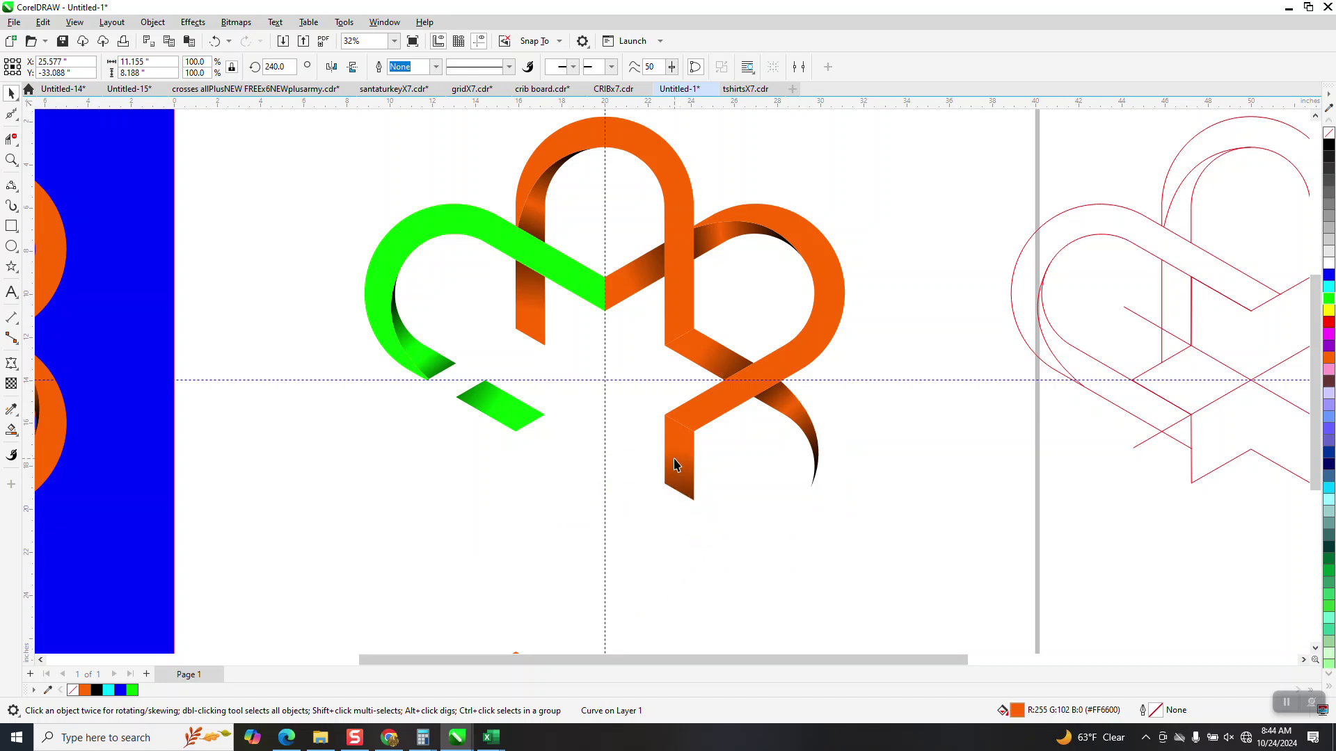
Clear the remaining lower-right loop sections and the upper-right loop's main band away from the two loops being kept
left_click(674, 462)
key("Delete")
left_click(782, 407)
key("Delete")
left_click(828, 299)
left_click_drag(828, 299, 828, 623)
left_click(739, 368)
key("ctrl+r")
left_click(782, 551)
key("Delete")
scroll(781, 548, "down", 3)
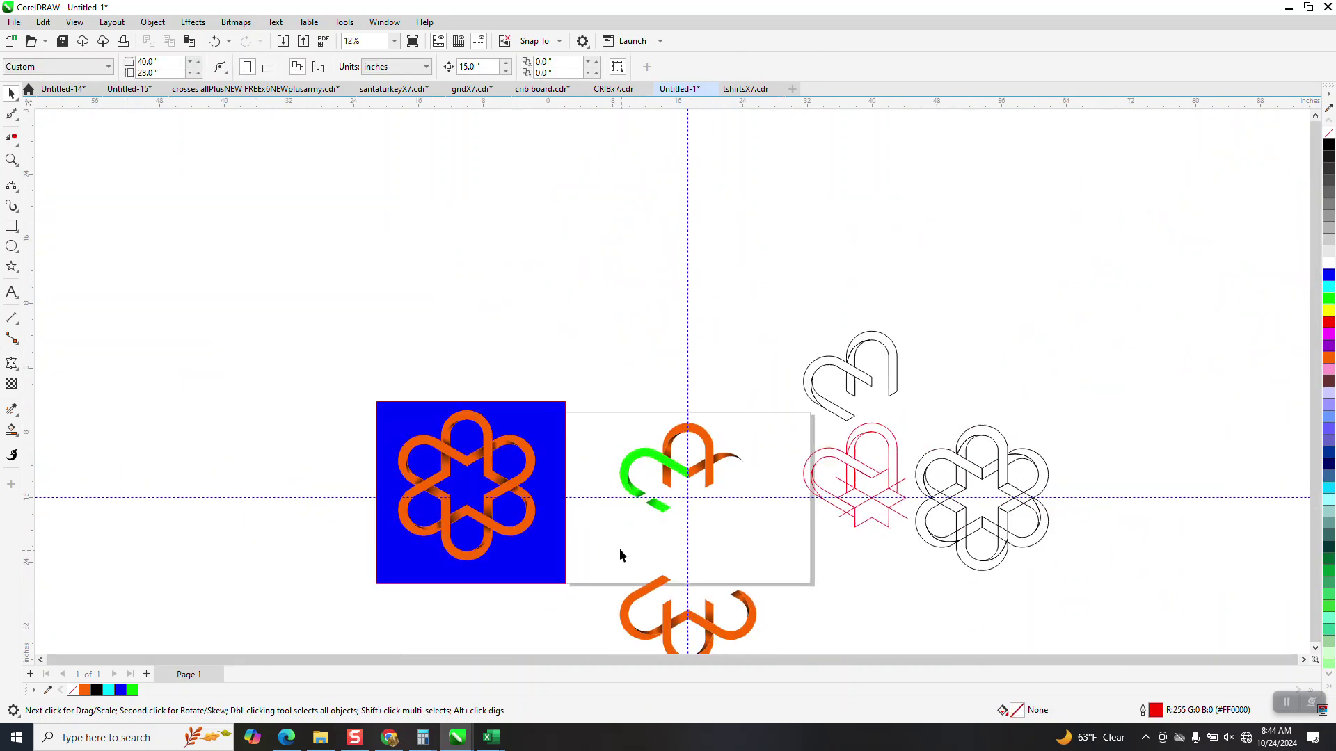
Delete the orange band pieces set aside below the page and the two leftover sections of the upper-right loop
left_click_drag(611, 547, 766, 630)
key("Delete")
scroll(706, 540, "down", 1)
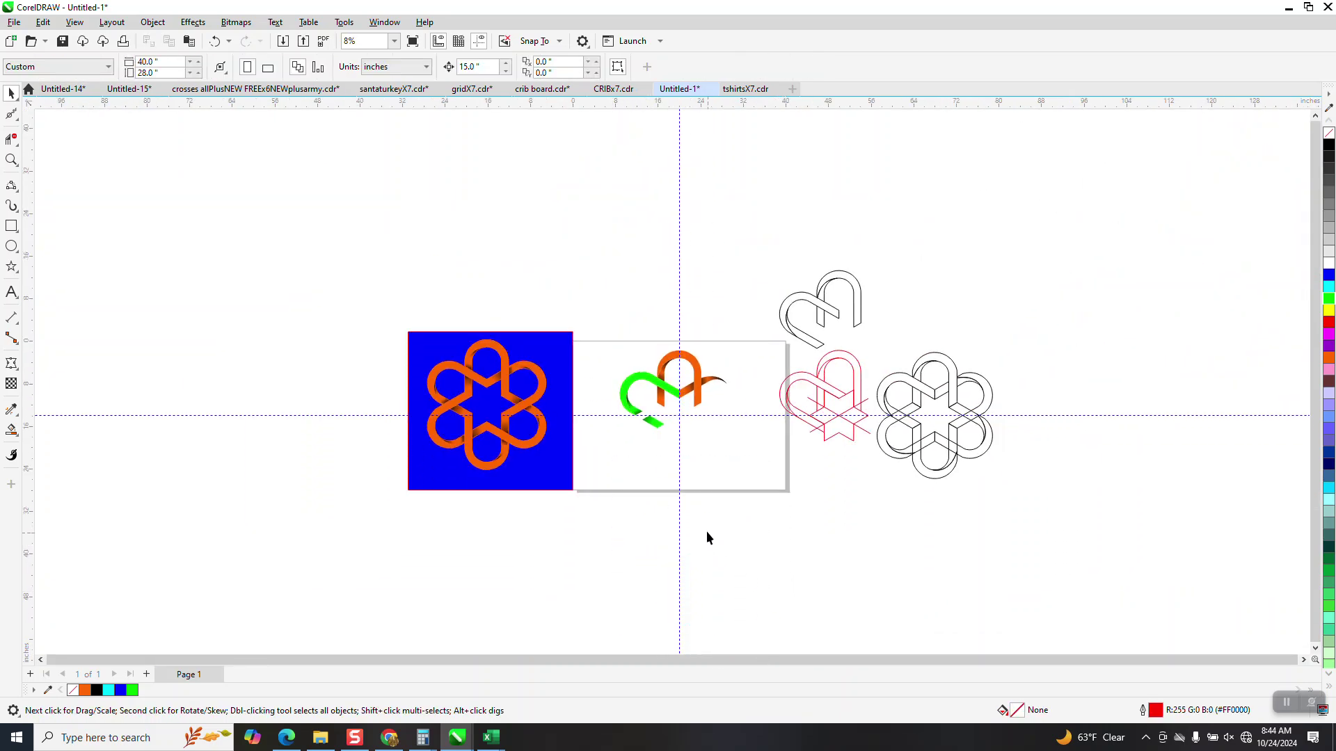
left_click(711, 381)
key("Delete")
left_click(694, 397)
key("Delete")
Select all sections of the remaining green and orange loops and group them
left_click(11, 160)
left_click_drag(599, 337, 750, 479)
left_click(11, 93)
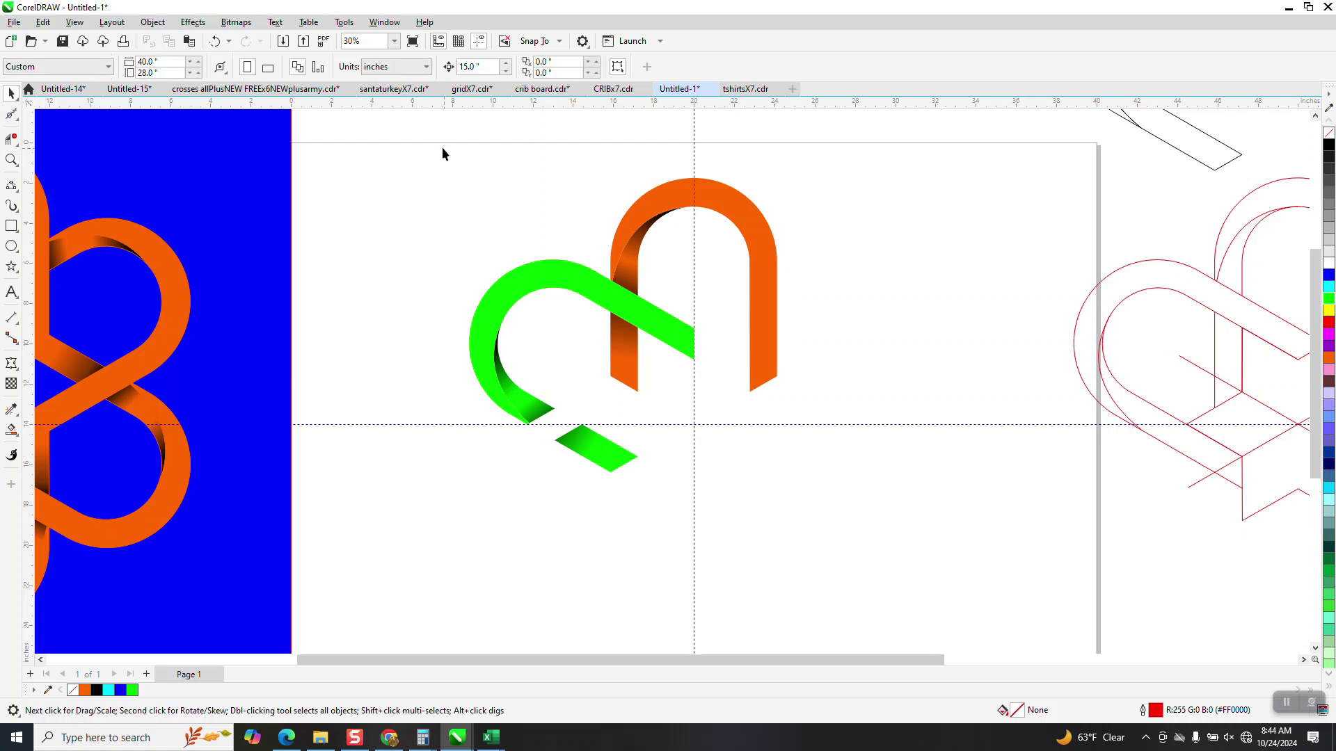
left_click_drag(926, 509, 943, 540)
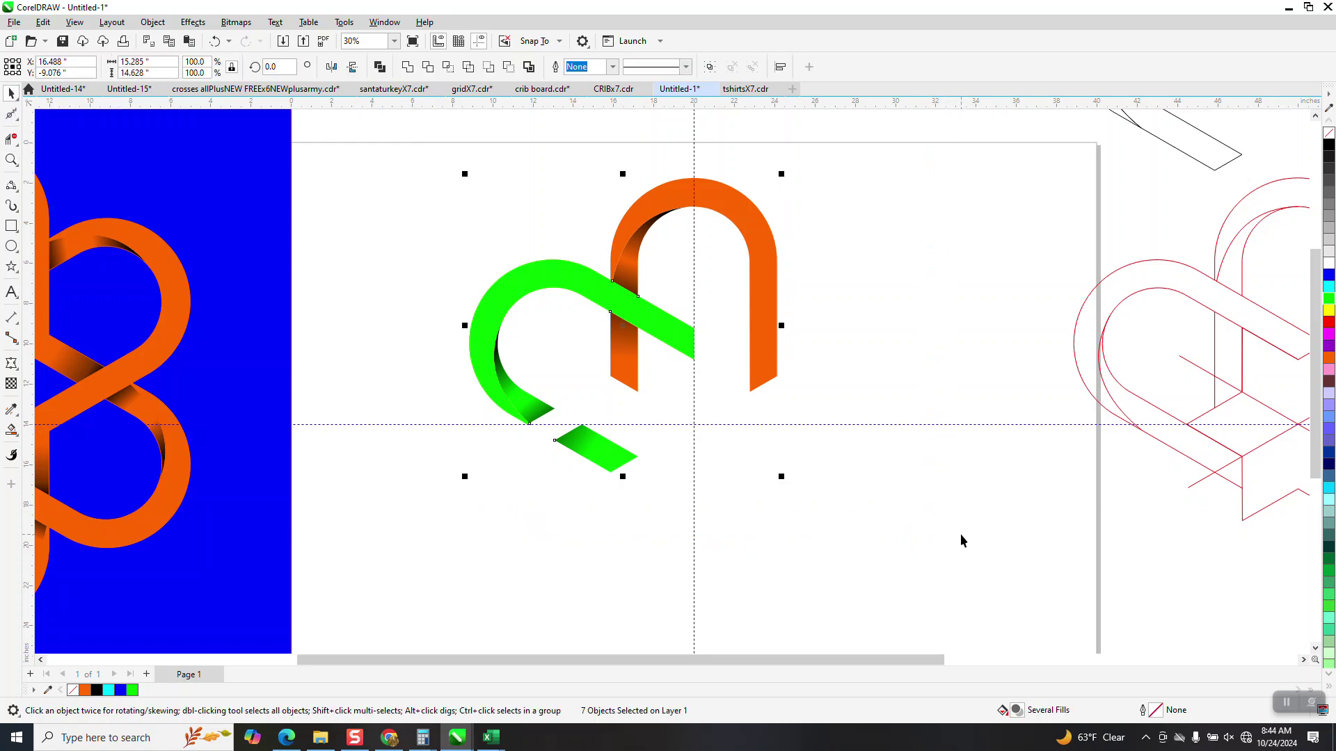
key("ctrl+g")
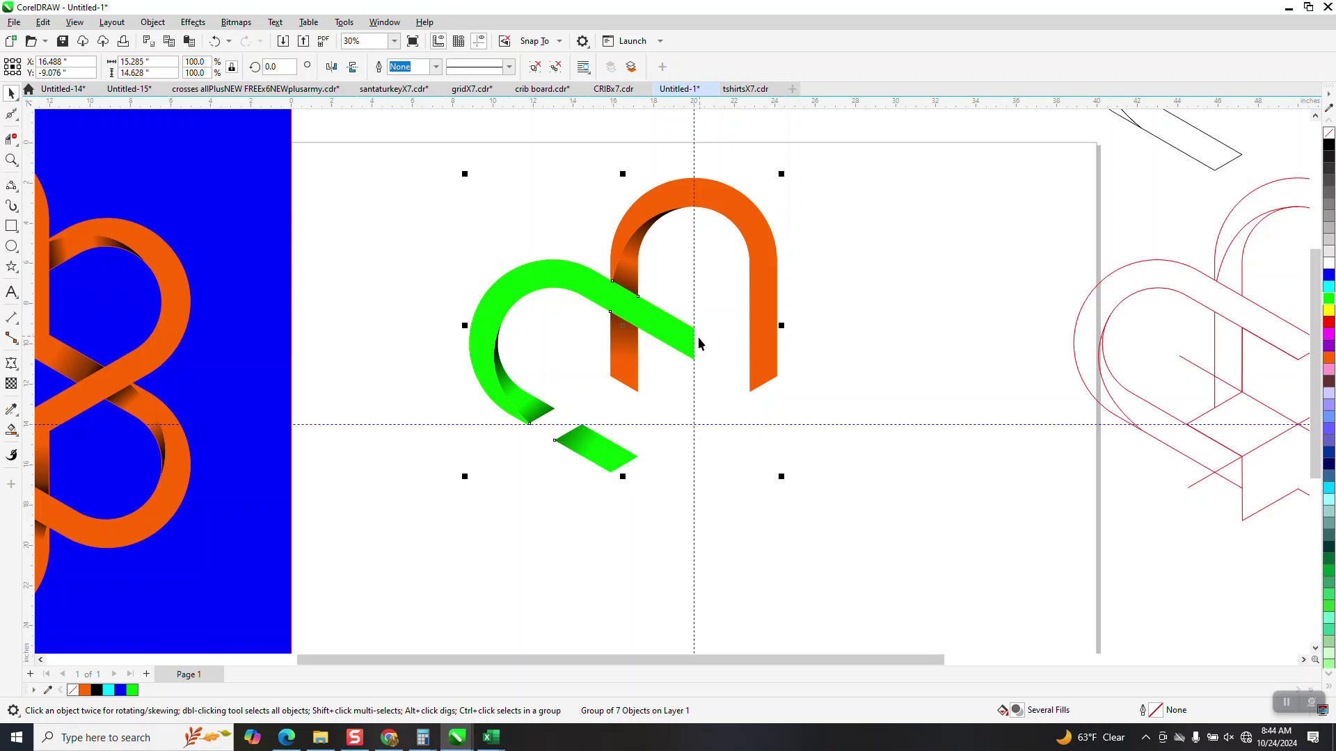
Move the two-loop group's rotation center to the intersection of the guidelines
left_click(687, 338)
left_click_drag(625, 328, 694, 420)
left_click(657, 317)
left_click(658, 317)
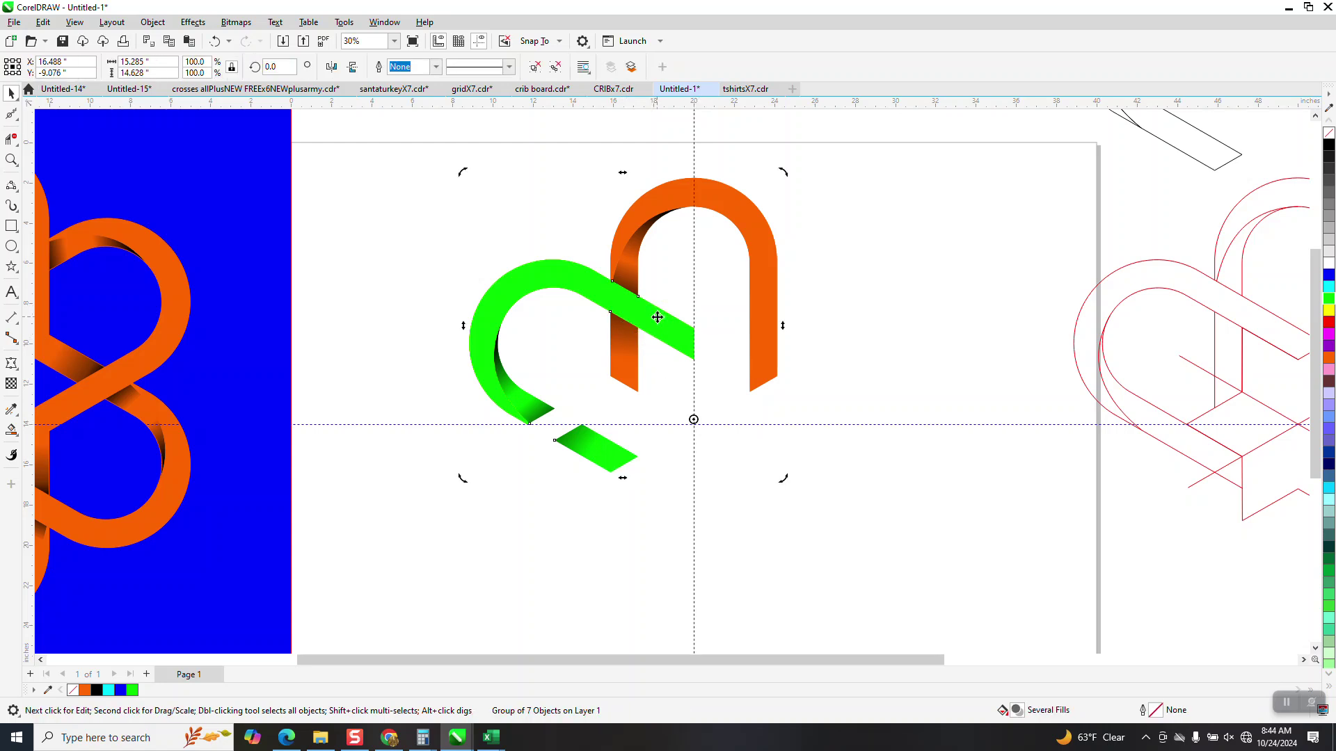
left_click(651, 322)
left_click(657, 328)
Create two copies of the green and orange loop group around the rotation center, at 120 and 240 degrees
type("120")
key("Return")
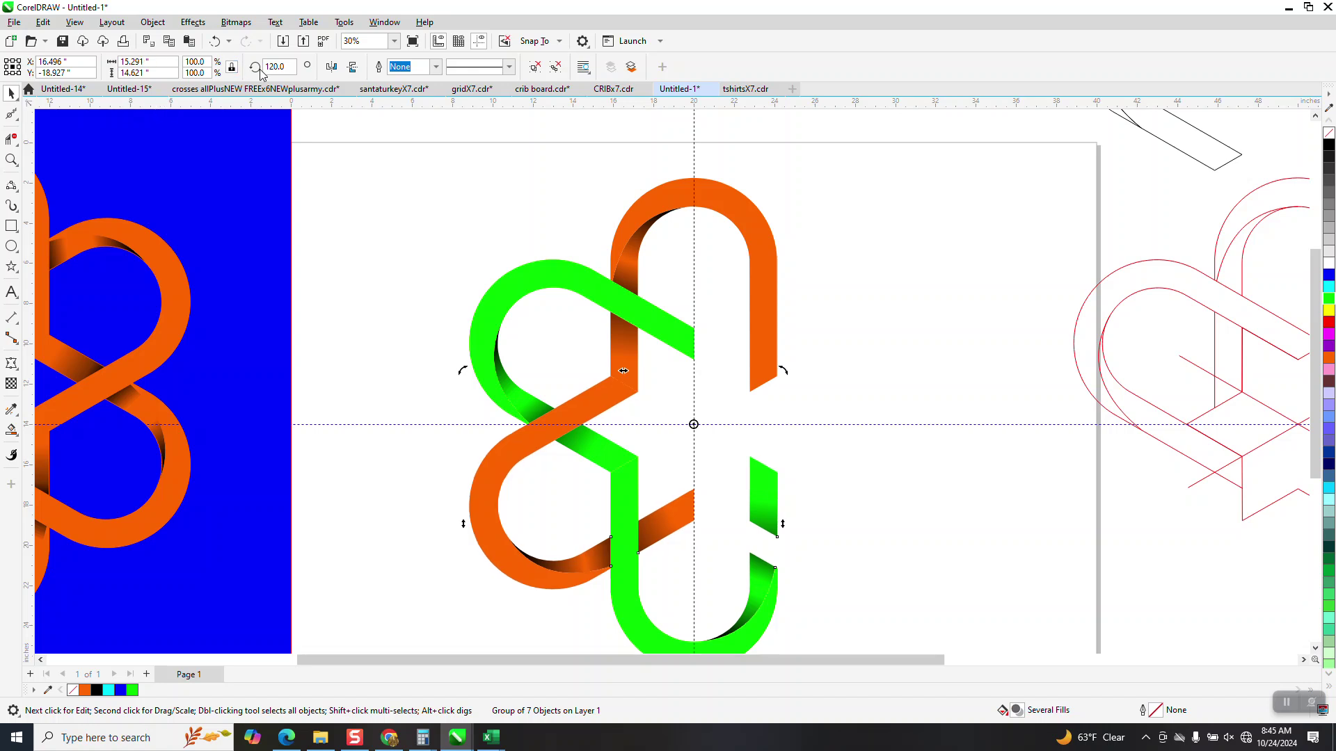
type("2")
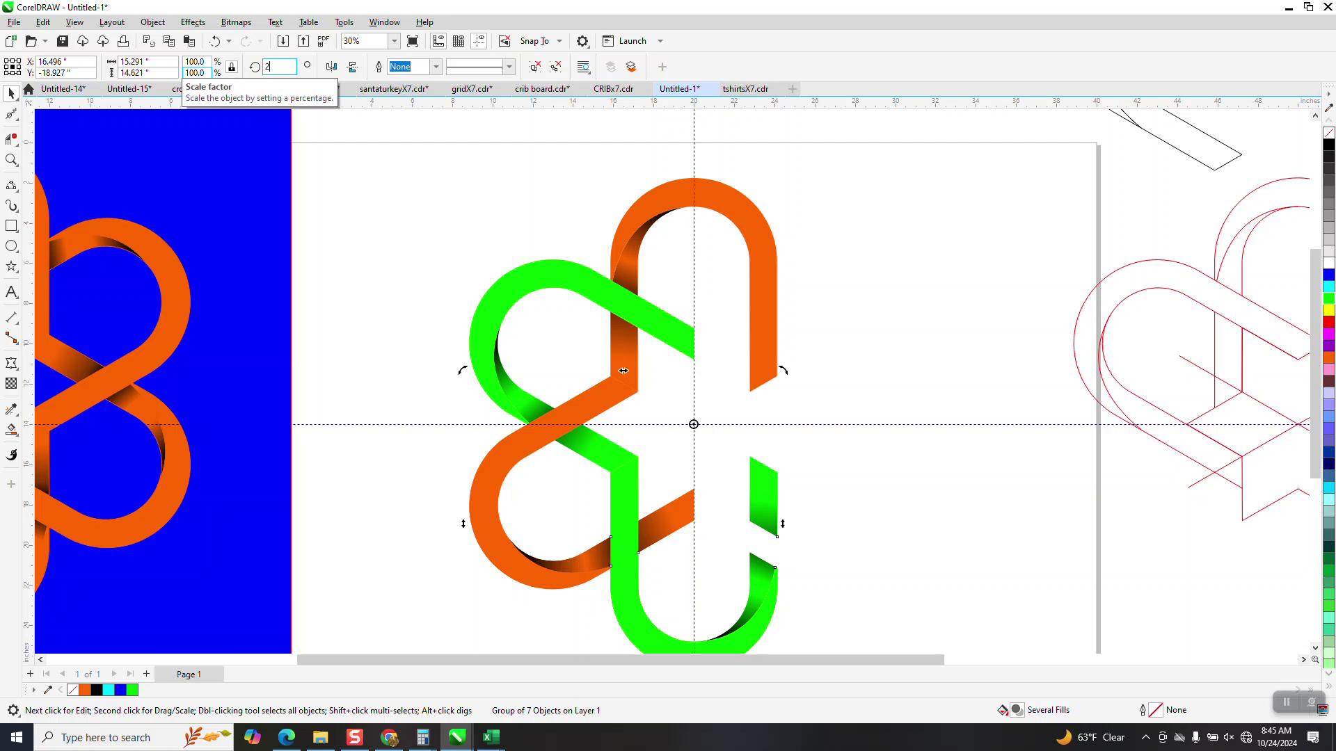
type("40")
key("Return")
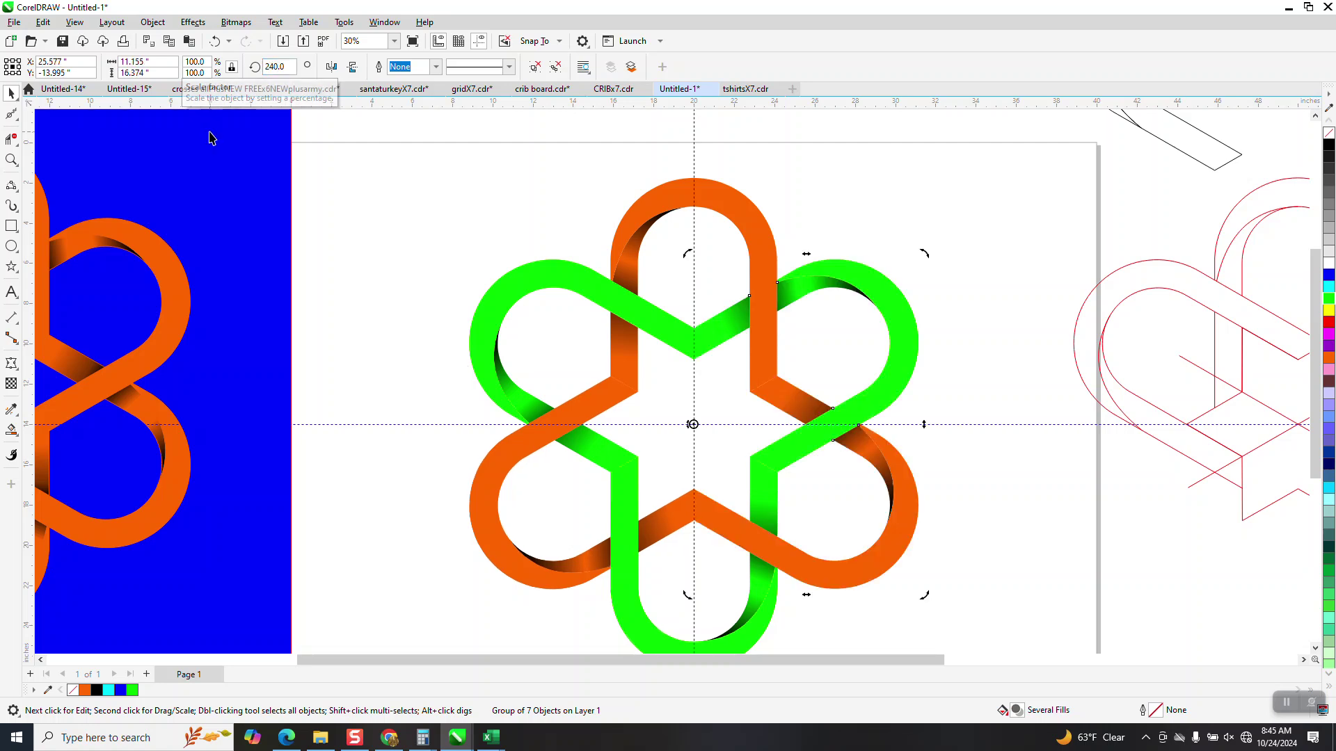
scroll(348, 247, "down", 1)
left_click(365, 277)
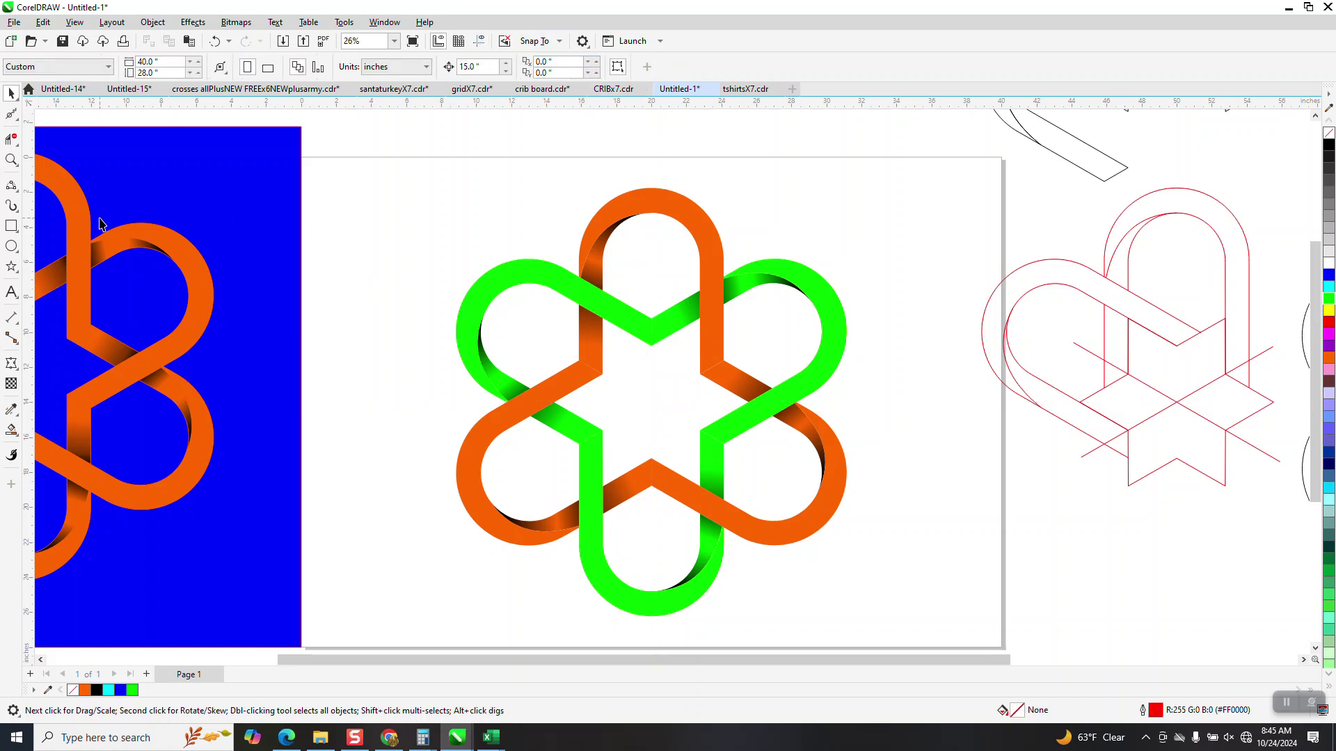
Draw a rectangle about 28.5 by 27 inches around the two-color knot and fill it with black
left_click(11, 226)
left_click_drag(414, 164, 913, 635)
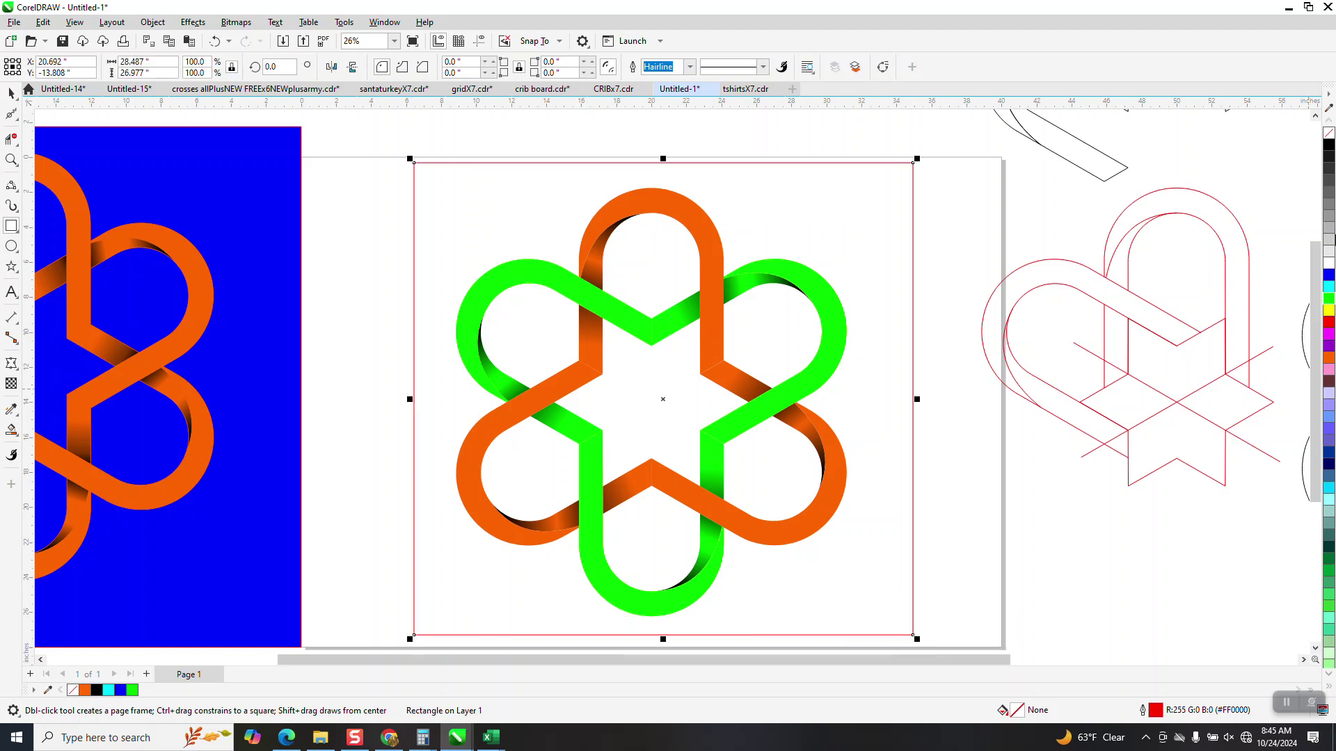
left_click(1329, 146)
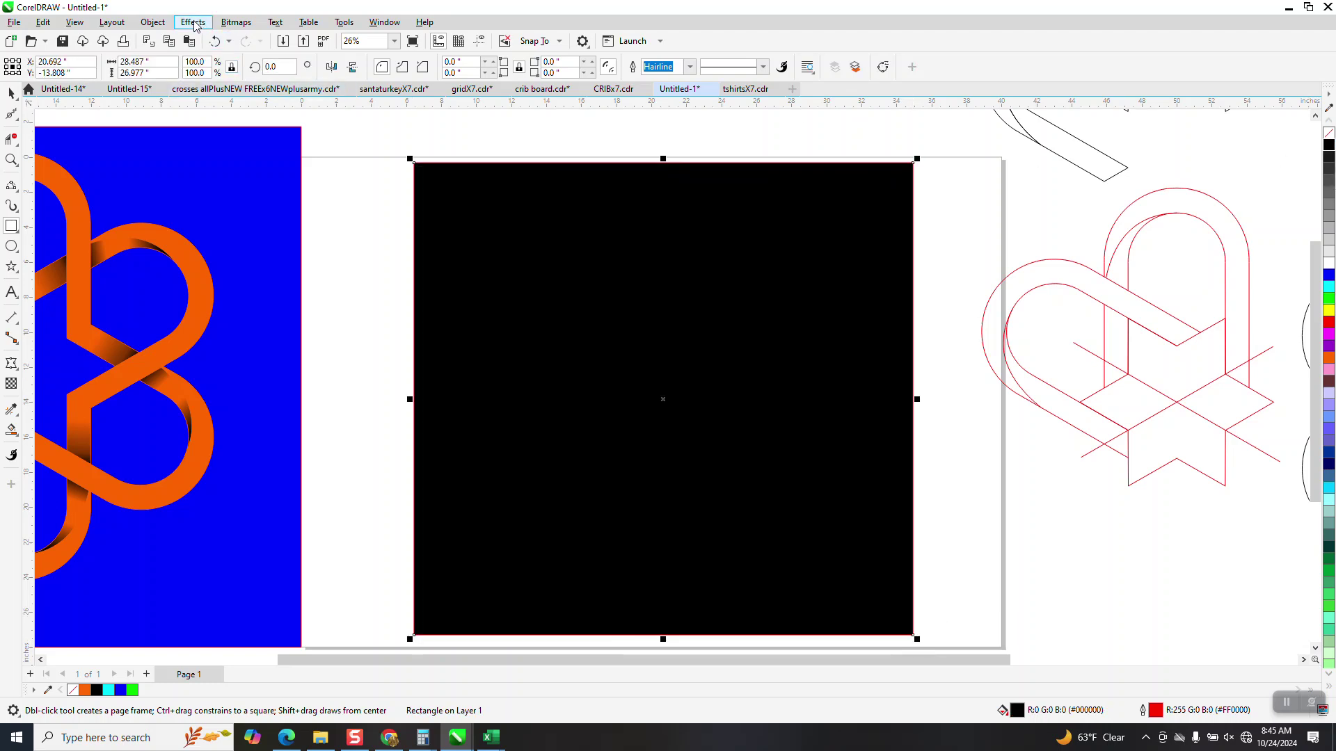
Send the black rectangle to the back of the page, behind the knot, and deselect it
left_click(156, 25)
mouse_move(185, 266)
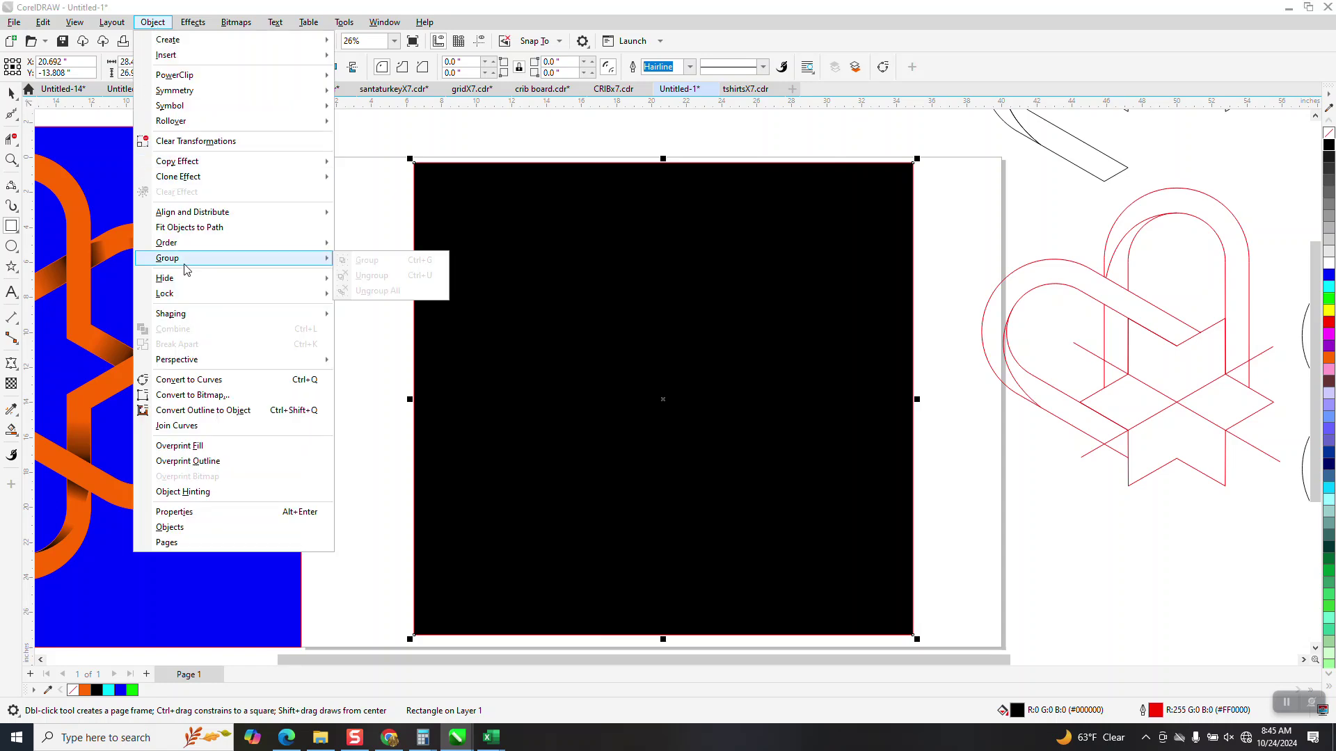
mouse_move(278, 243)
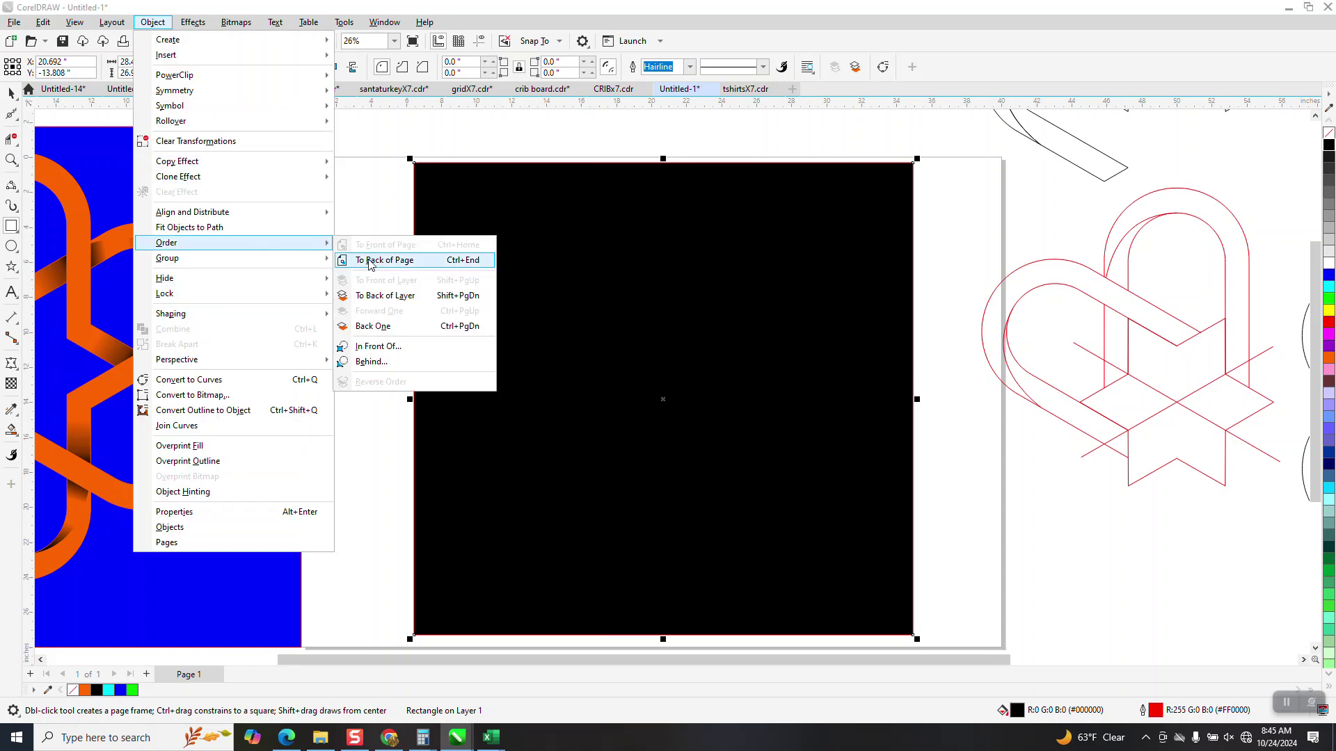
left_click(351, 258)
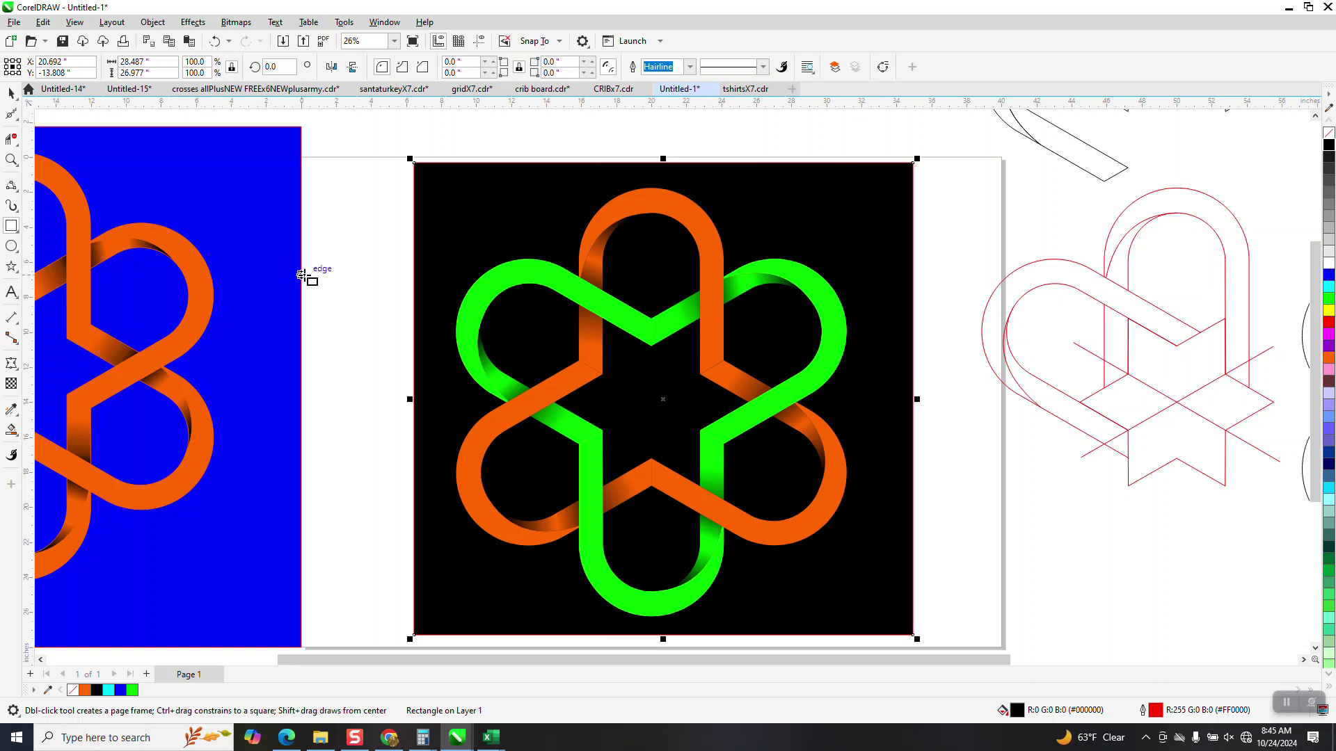
left_click(11, 93)
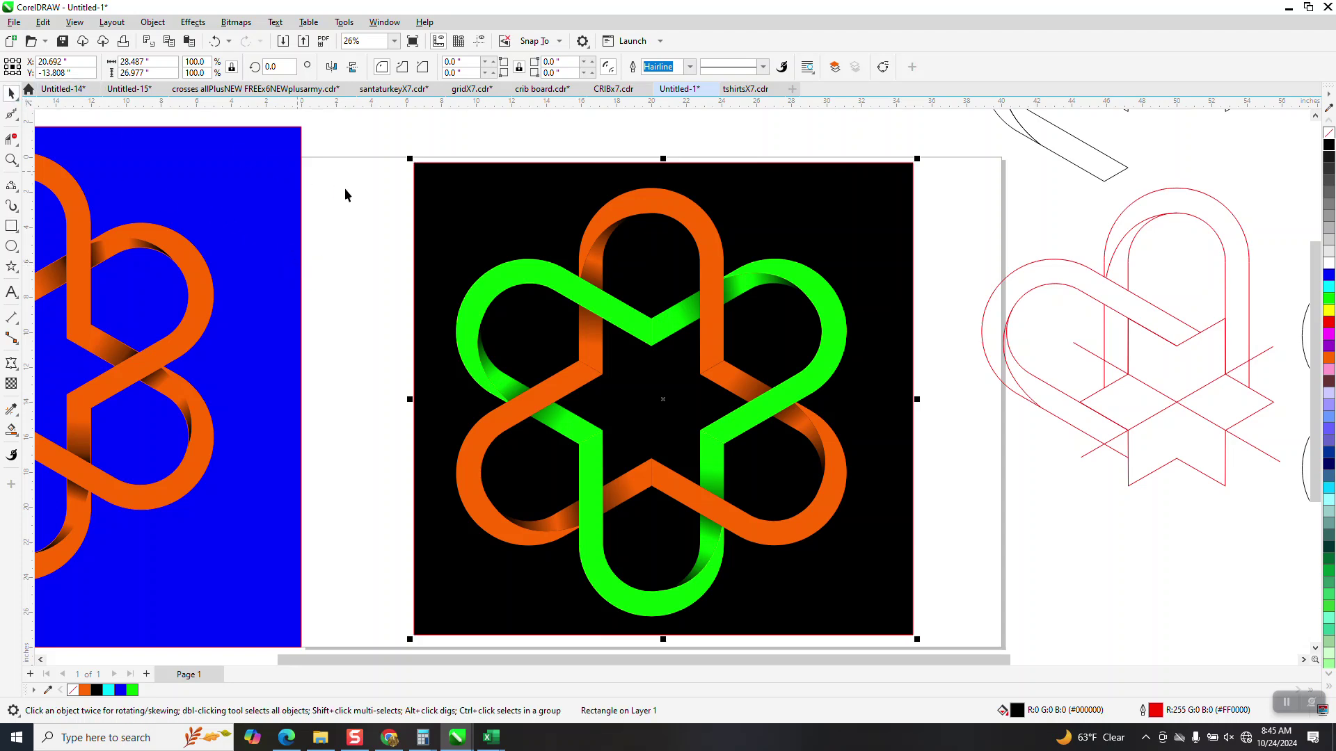
left_click(369, 189)
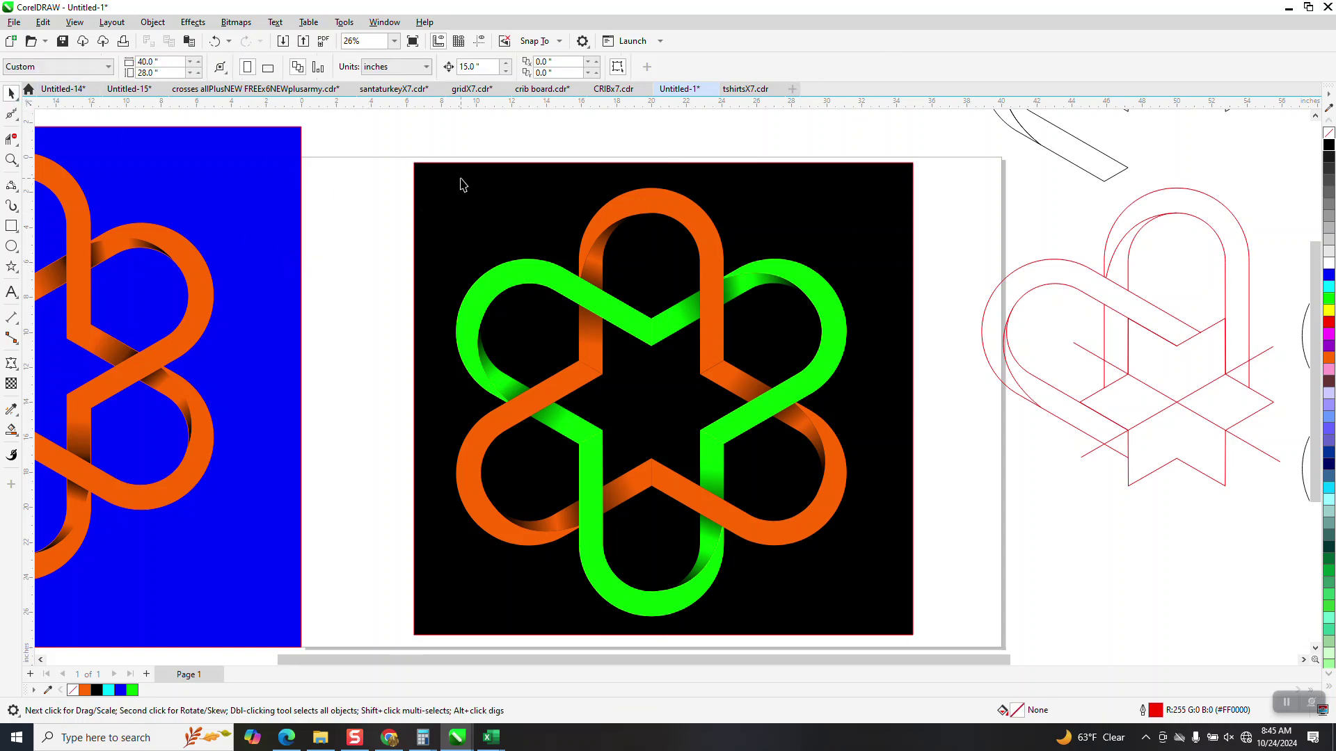